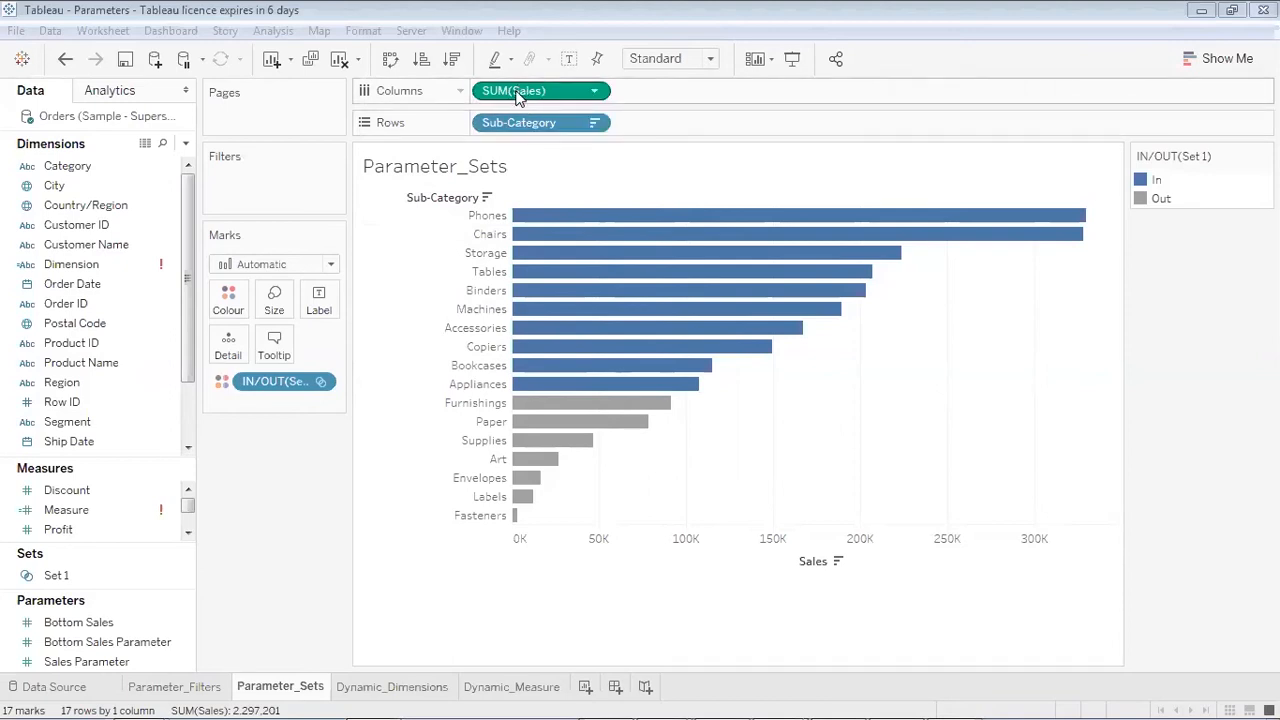
mouse_move(511, 233)
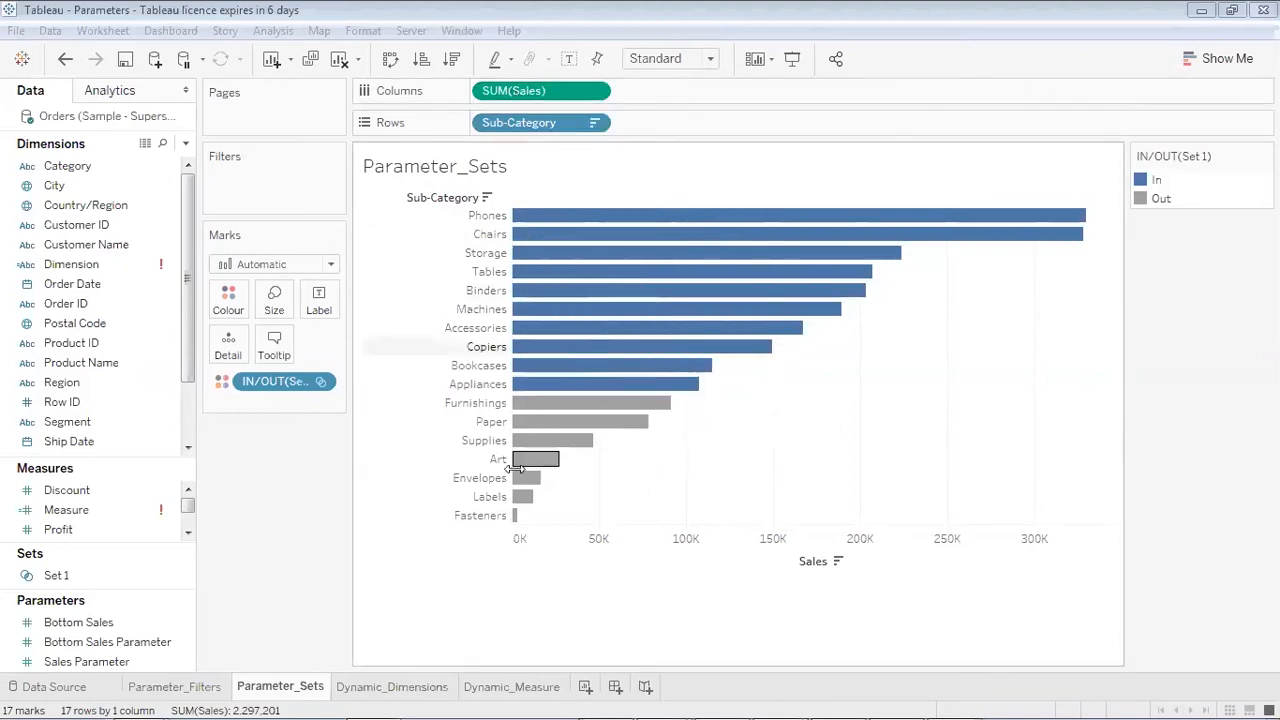
mouse_move(527, 412)
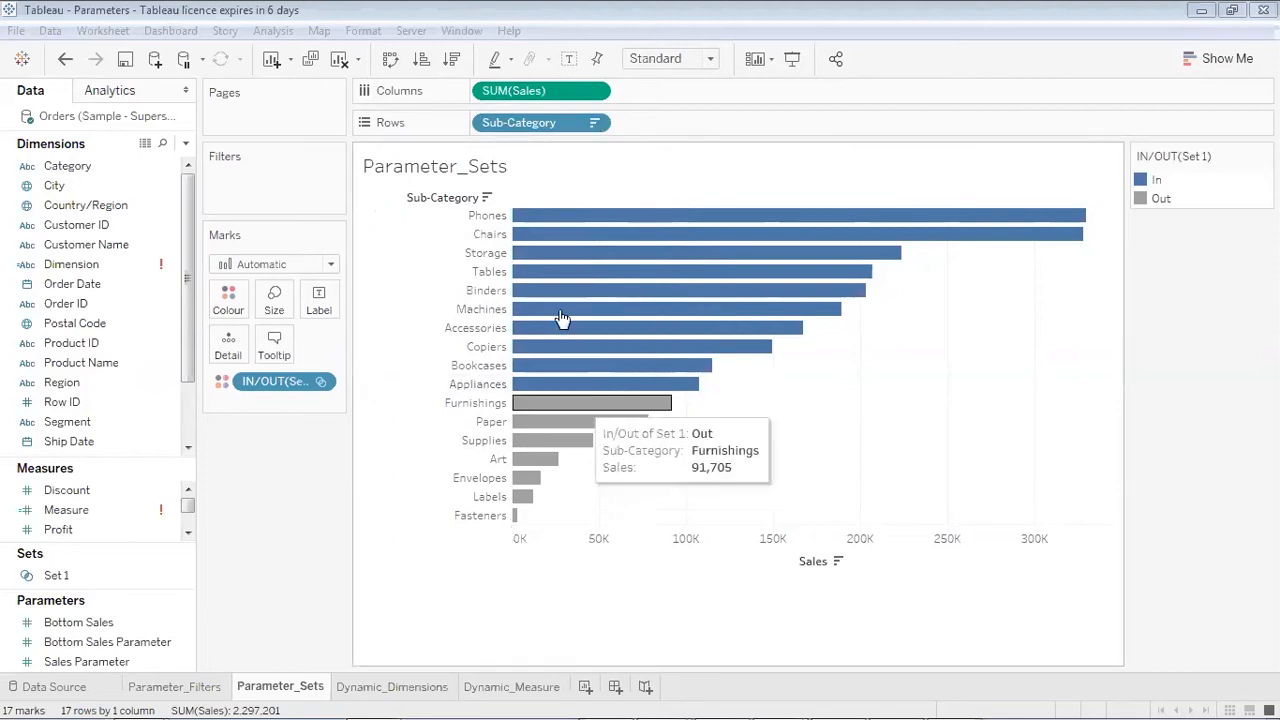
mouse_move(550, 390)
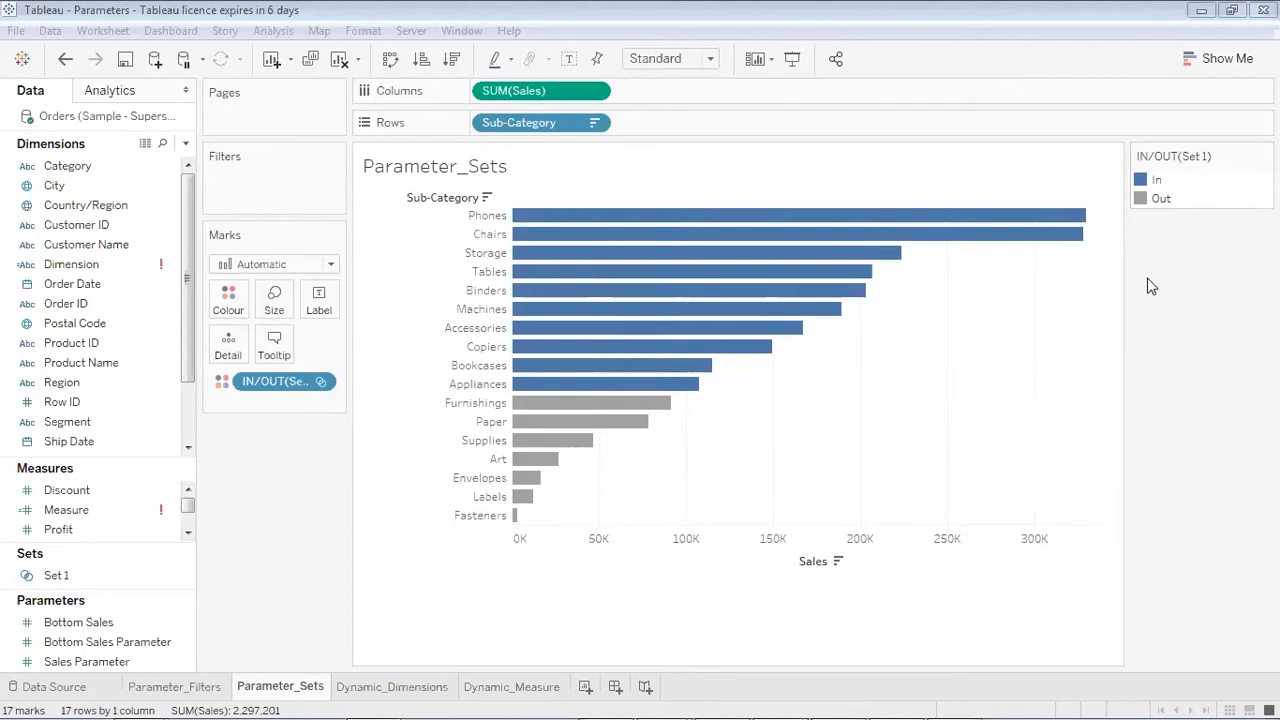
- Clear the worksheet and build a bar chart with Sub-Category on rows and the sum of Sales on columns
left_click(339, 62)
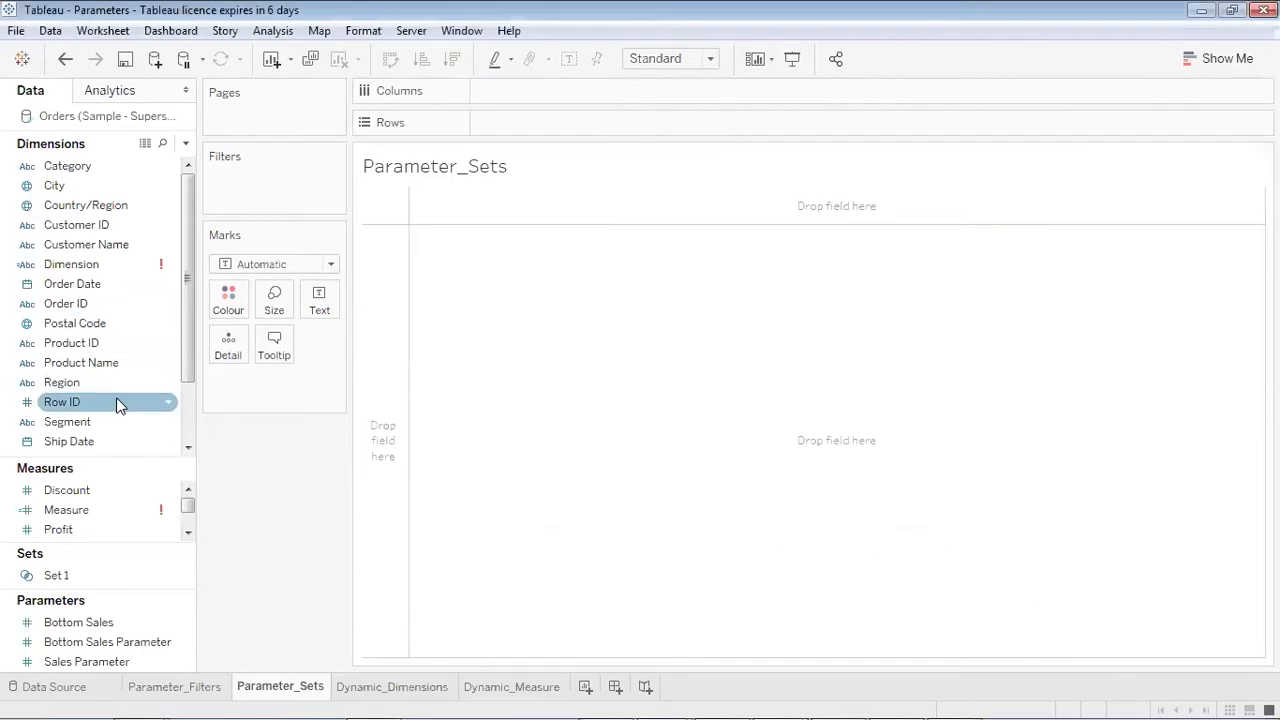
scroll(186, 408, "down", 2)
left_click_drag(132, 421, 586, 129)
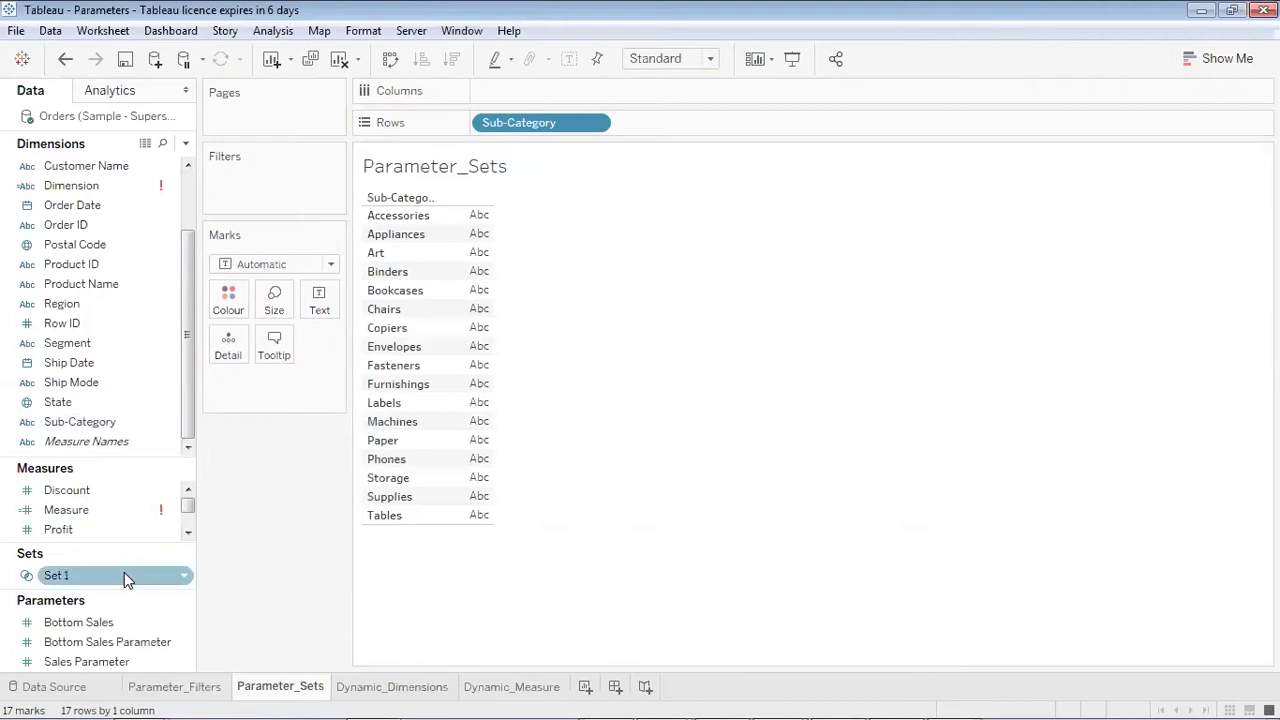
scroll(120, 522, "down", 2)
mouse_move(118, 510)
left_mouse_down()
mouse_move(507, 180)
mouse_move(515, 92)
left_mouse_up()
- Sort the Sub-Category bars in descending order of Sales
left_click(1227, 58)
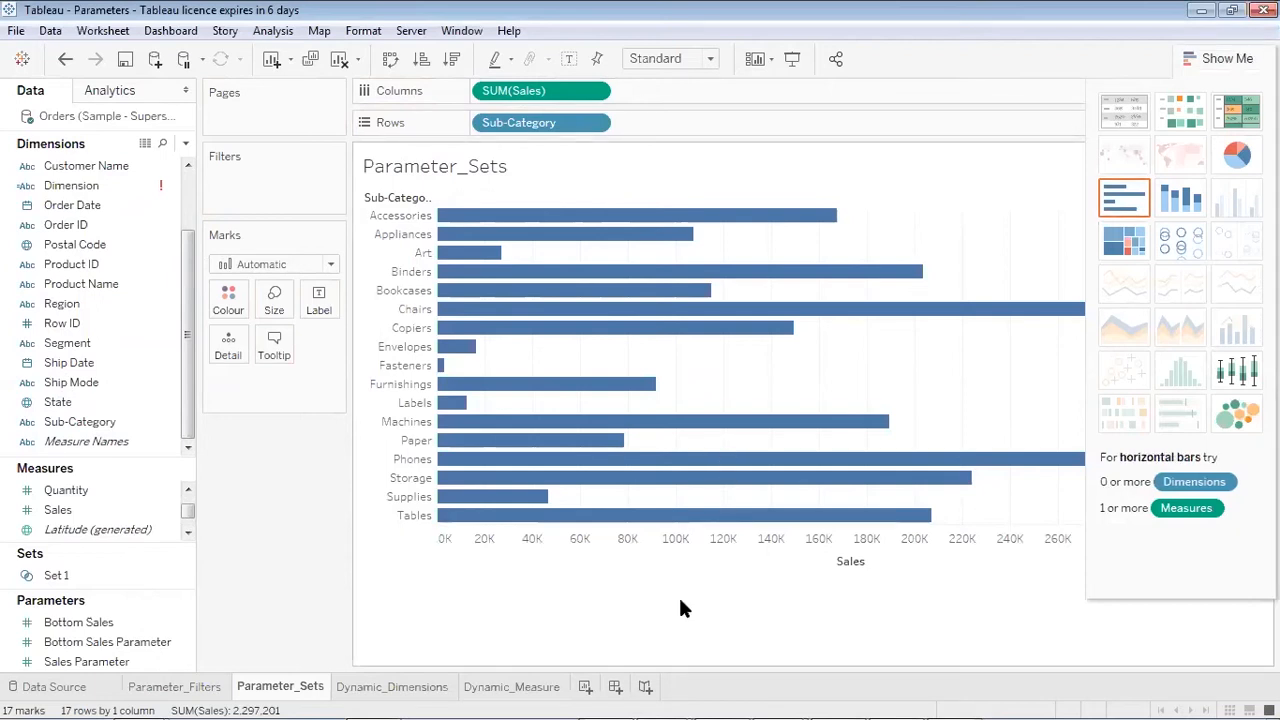
left_click(451, 59)
left_click(1215, 58)
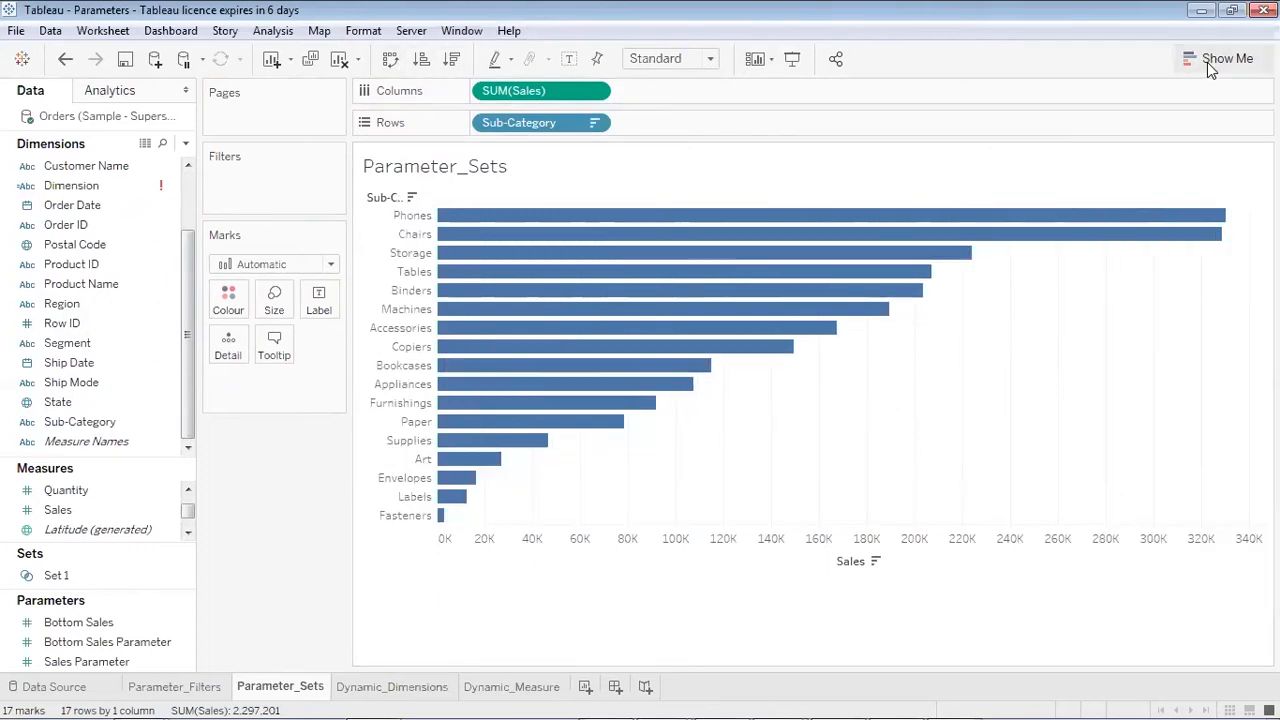
- Create a set from Sub-Category named Set 2 that keeps the top 5 by sum of Sales
right_click(165, 423)
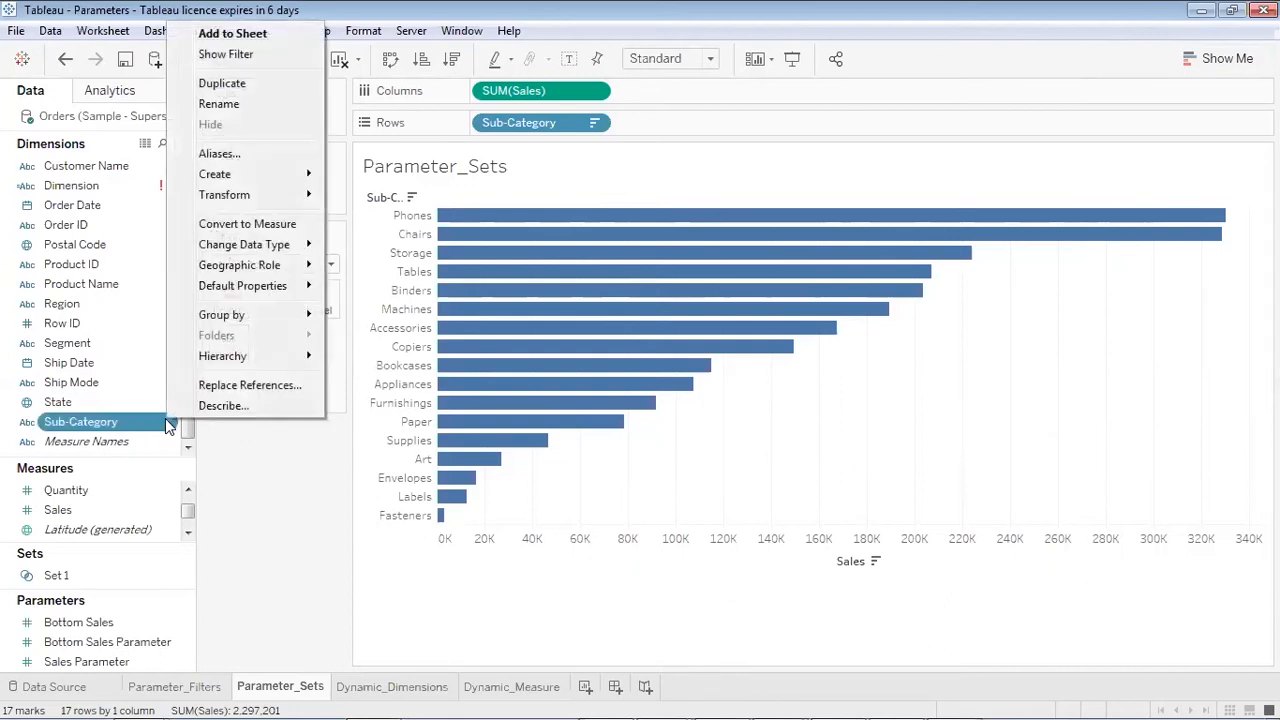
mouse_move(285, 176)
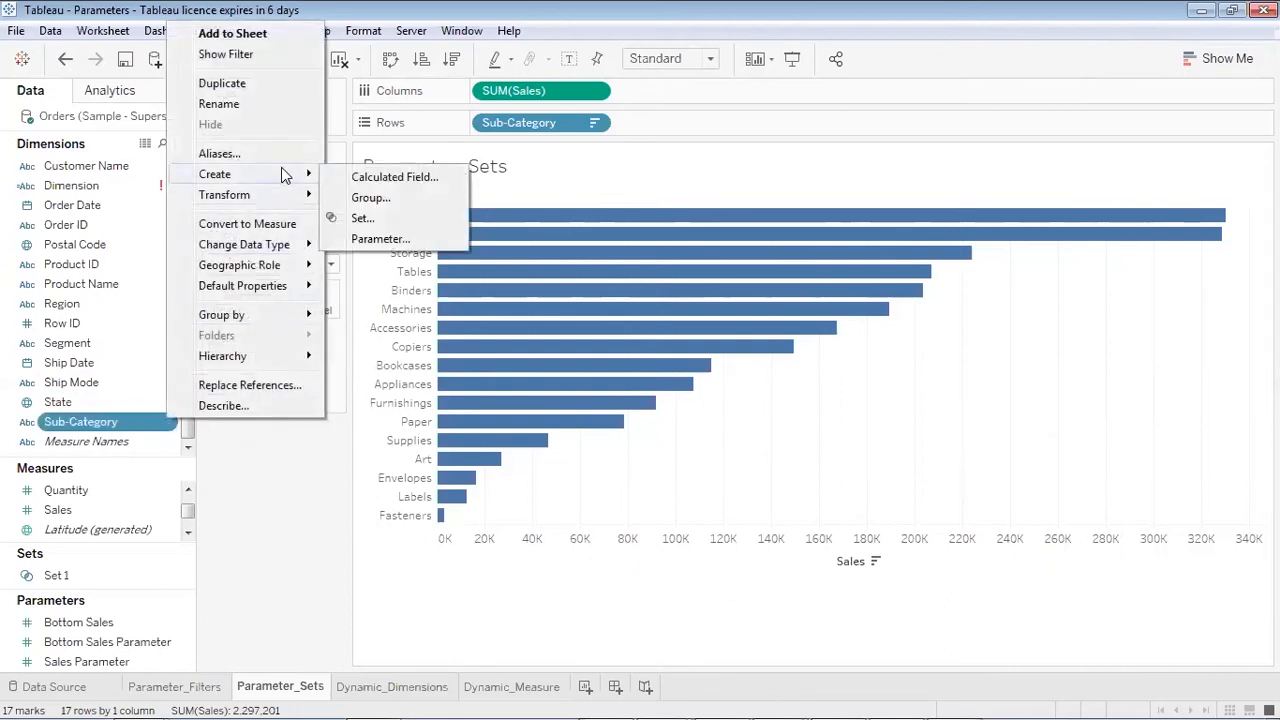
left_click(362, 218)
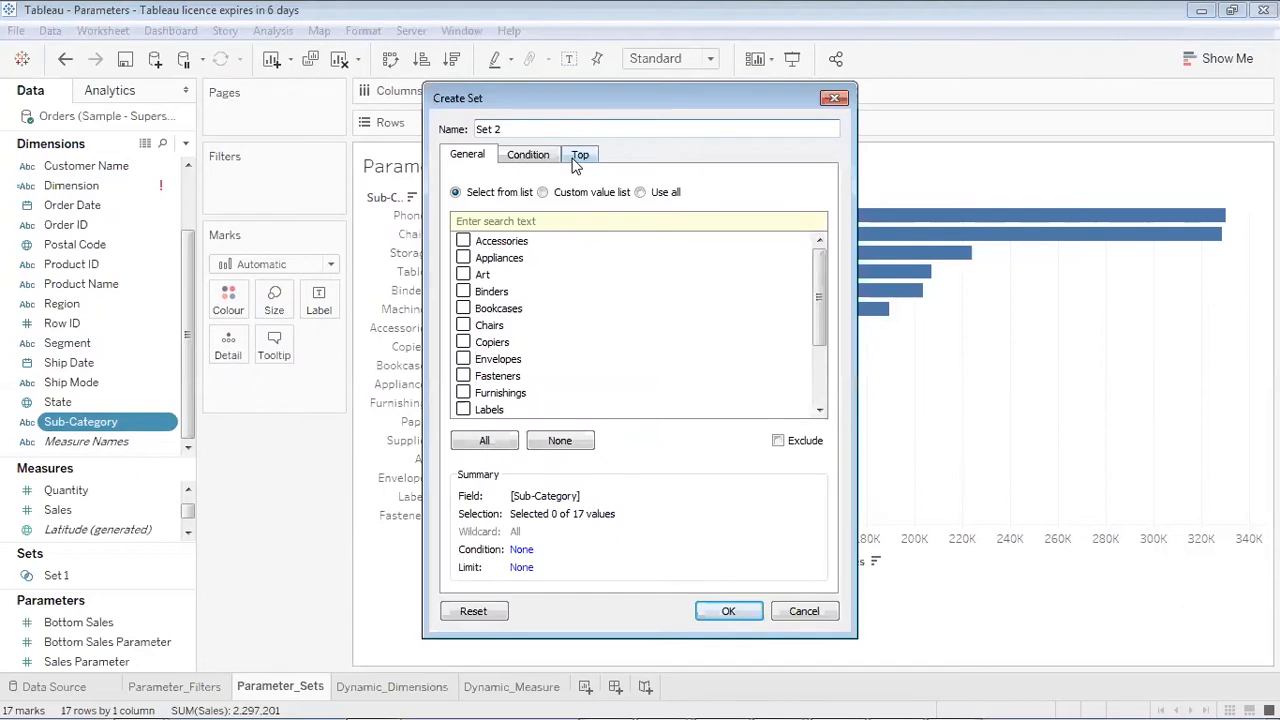
left_click(579, 155)
left_click(456, 203)
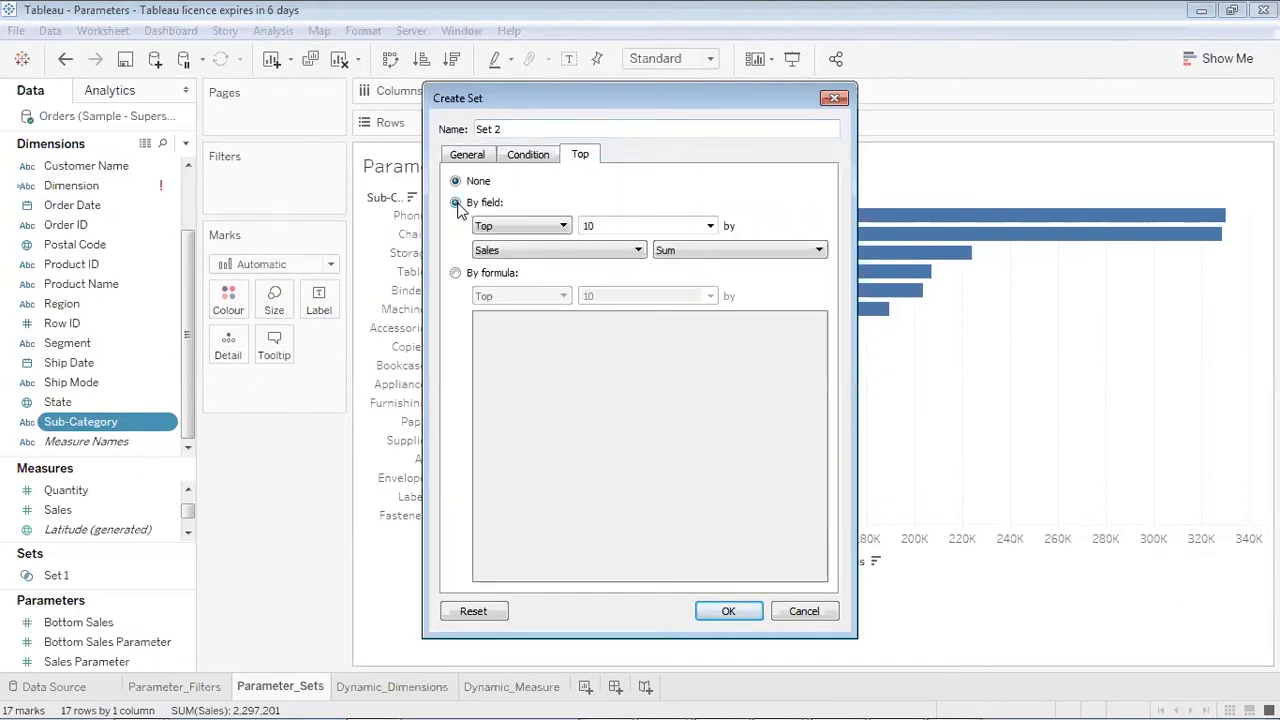
left_click(709, 226)
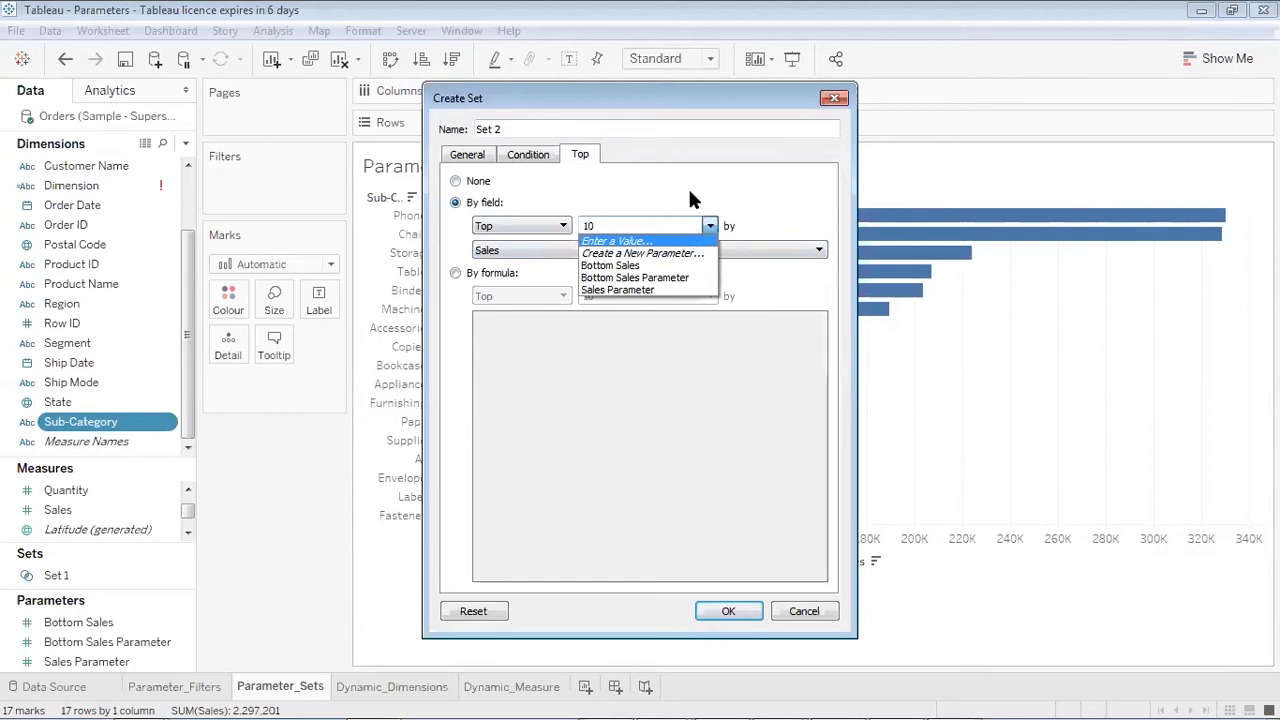
left_click(656, 225)
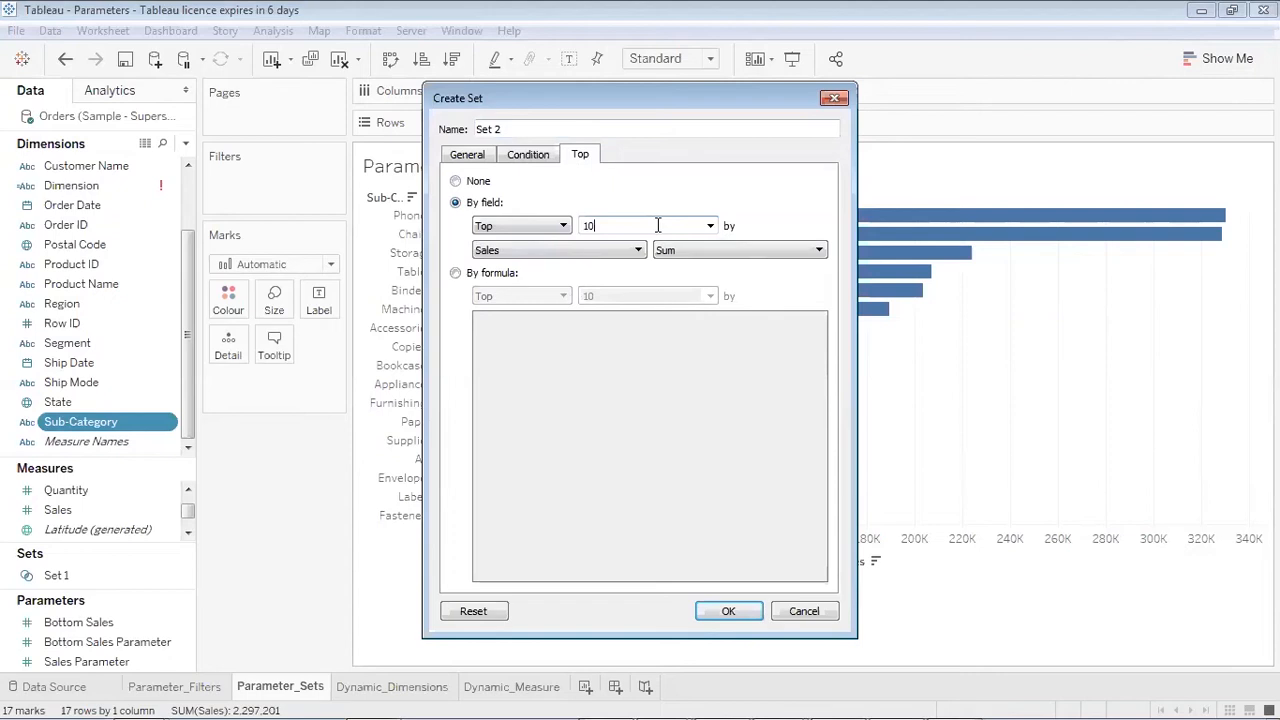
key("BackSpace")
key("BackSpace")
type("5")
left_click(728, 611)
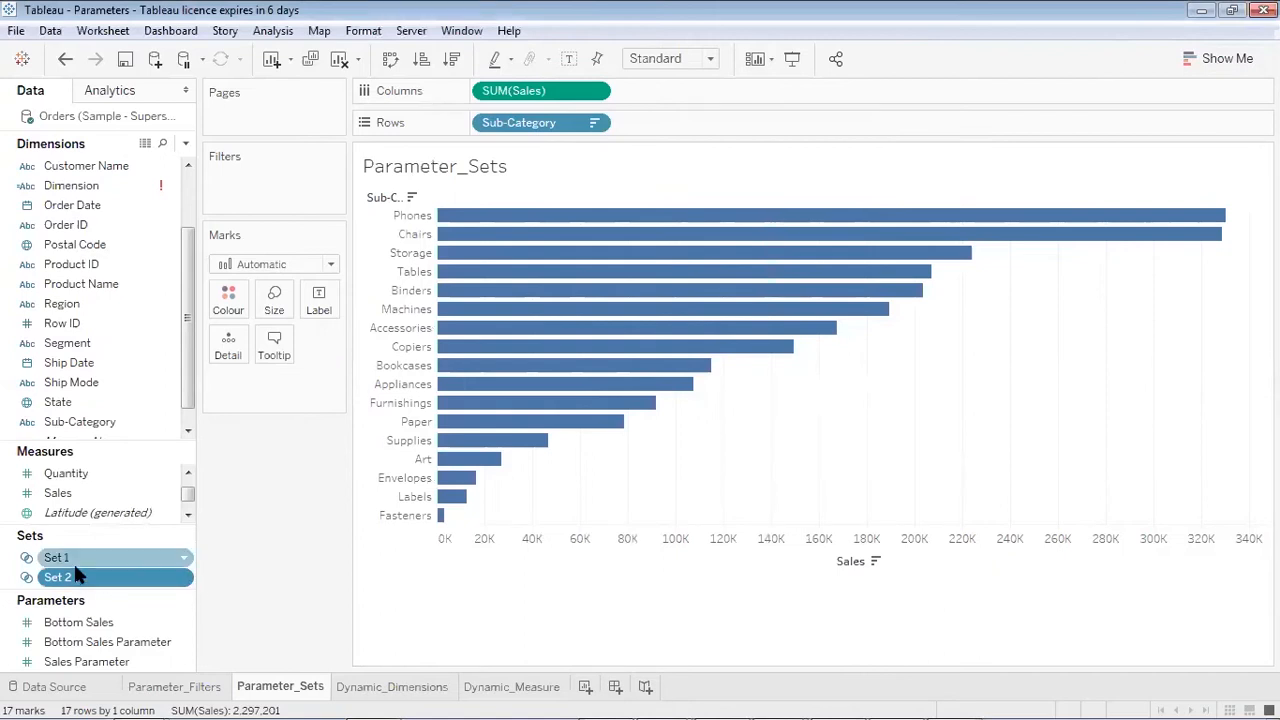
- Delete Set 1 from the list of sets
right_click(184, 557)
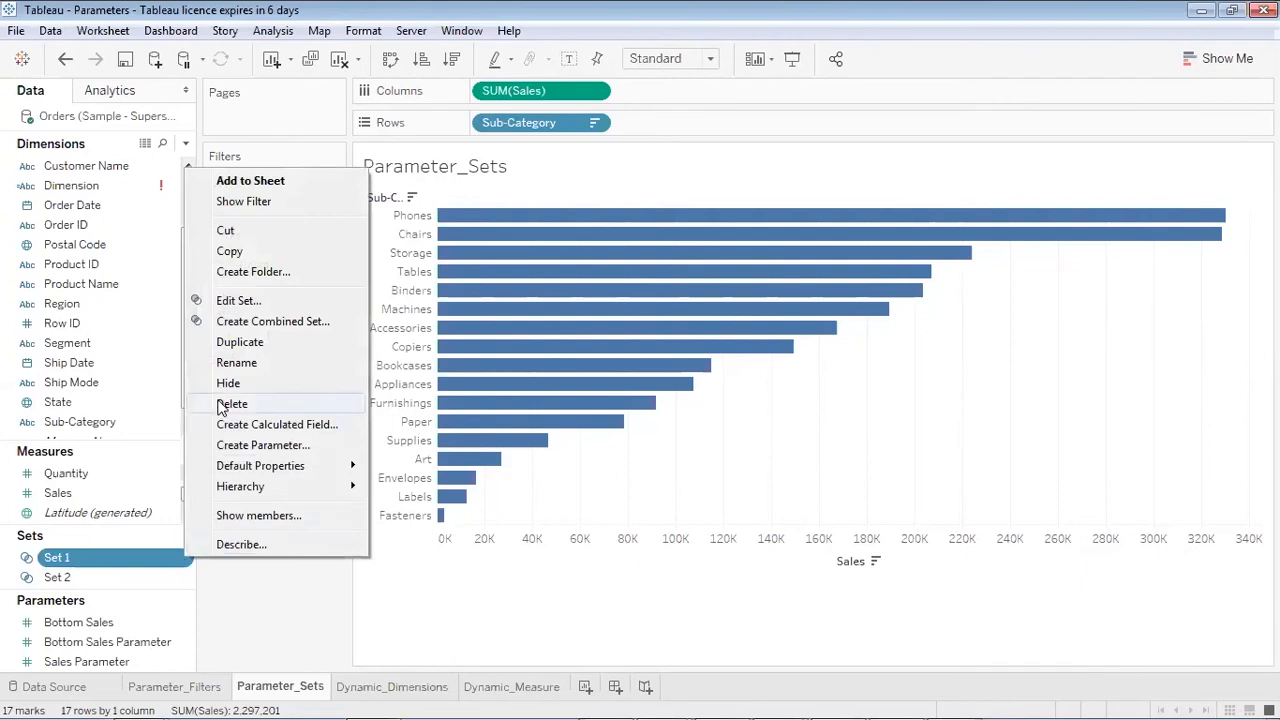
left_click(230, 404)
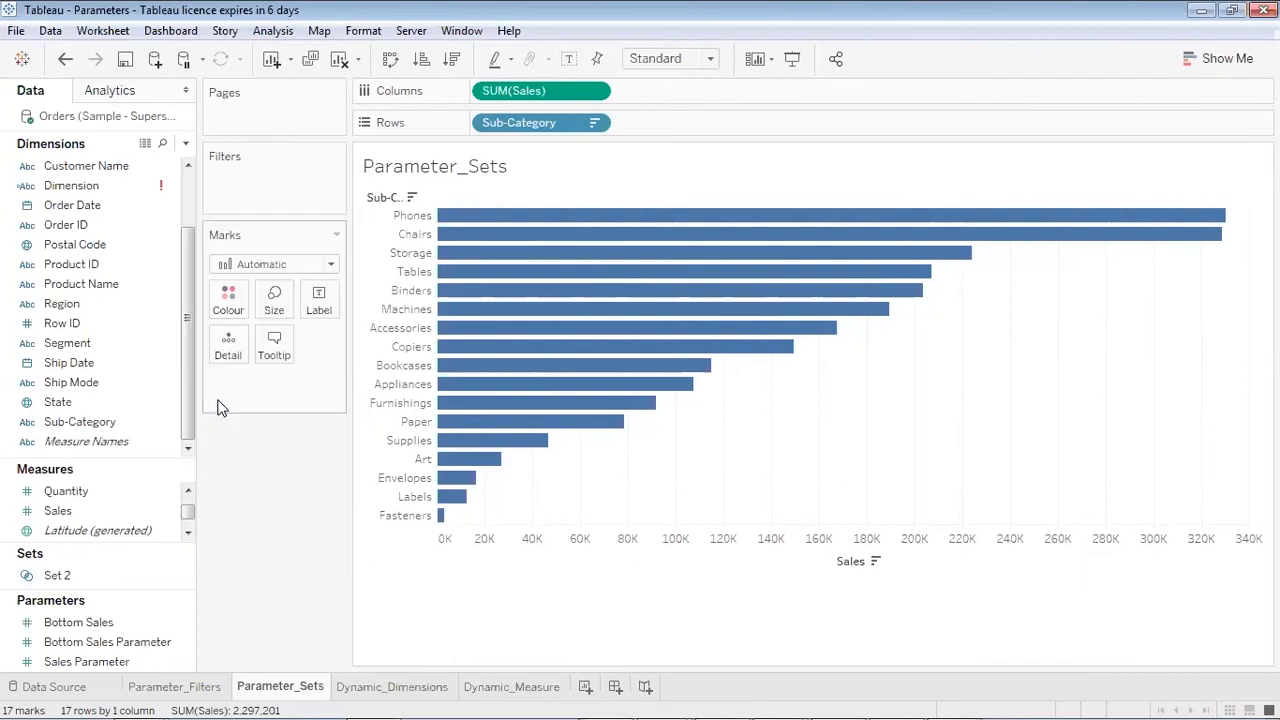
- Review the top-by-field limit in the definition of Set 2 and close it
left_click(184, 580)
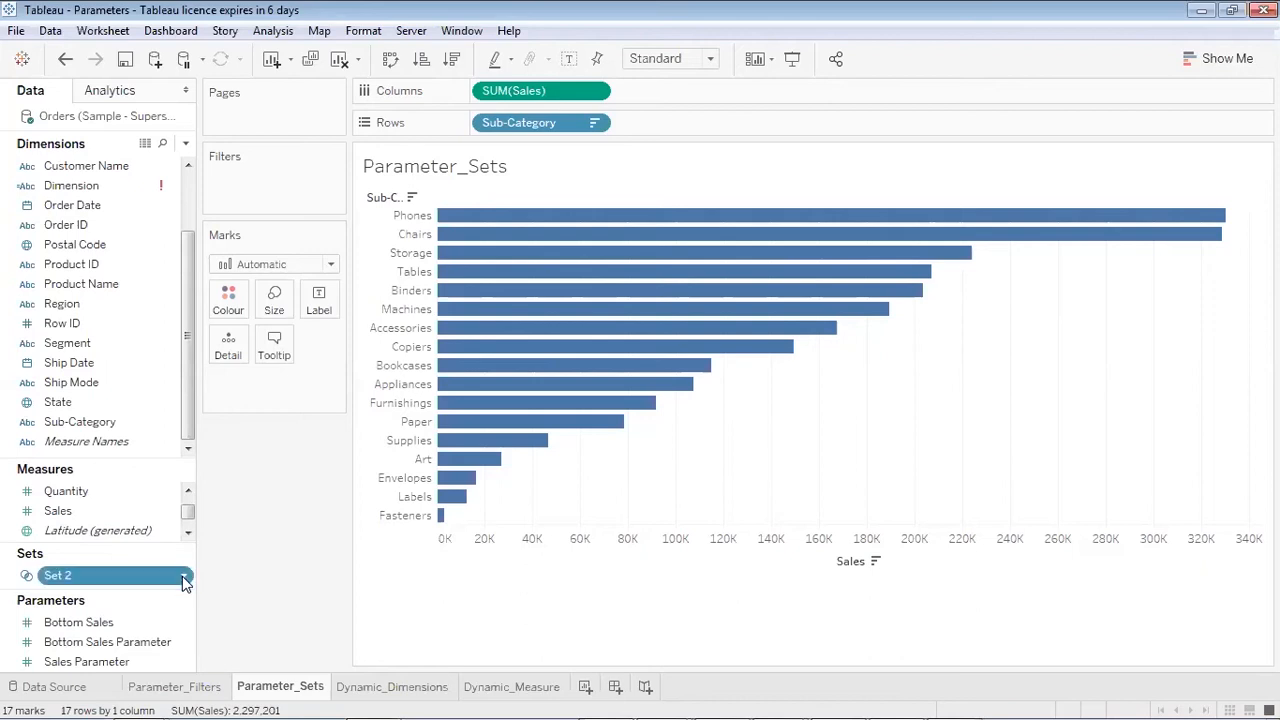
right_click(184, 580)
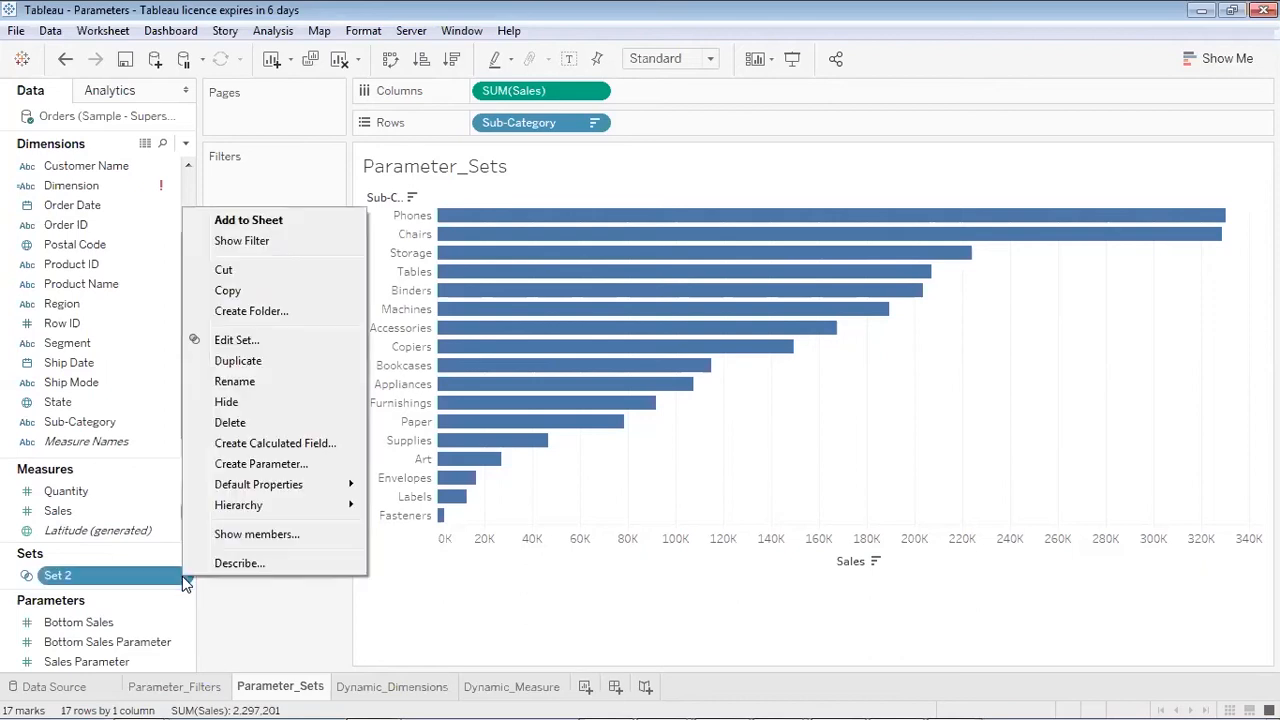
left_click(237, 340)
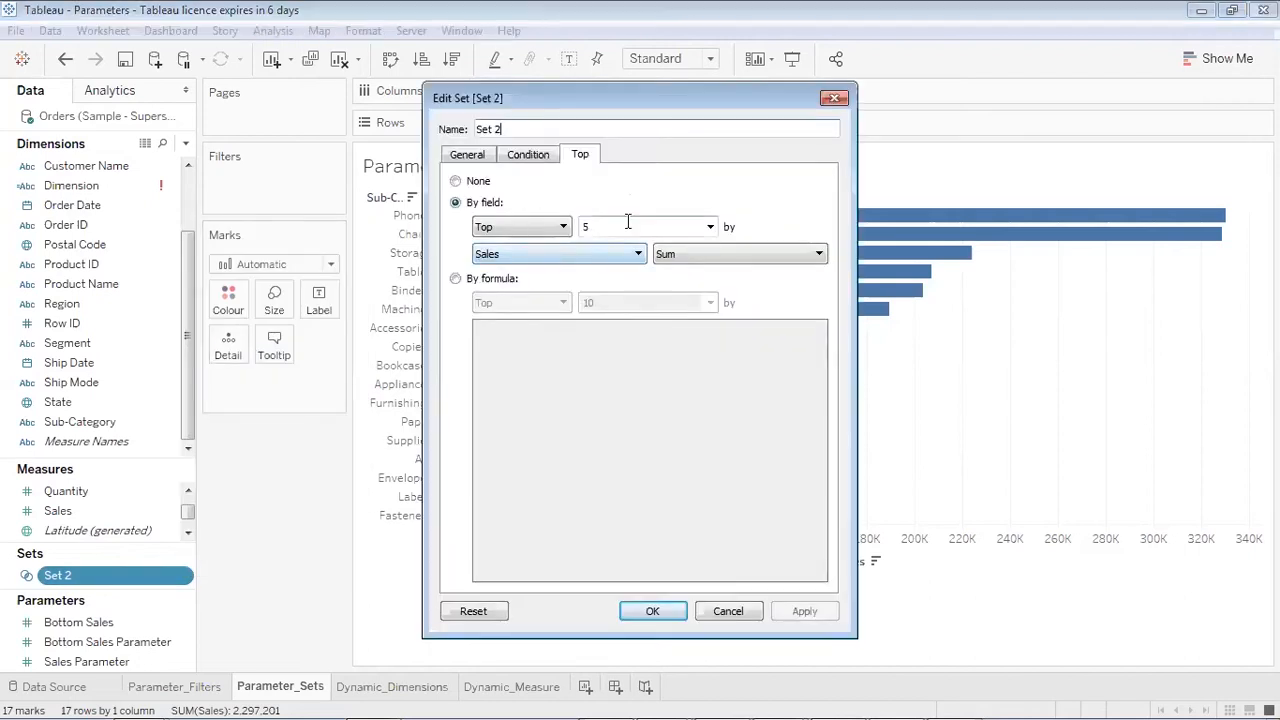
left_click(628, 222)
left_click_drag(600, 228, 570, 225)
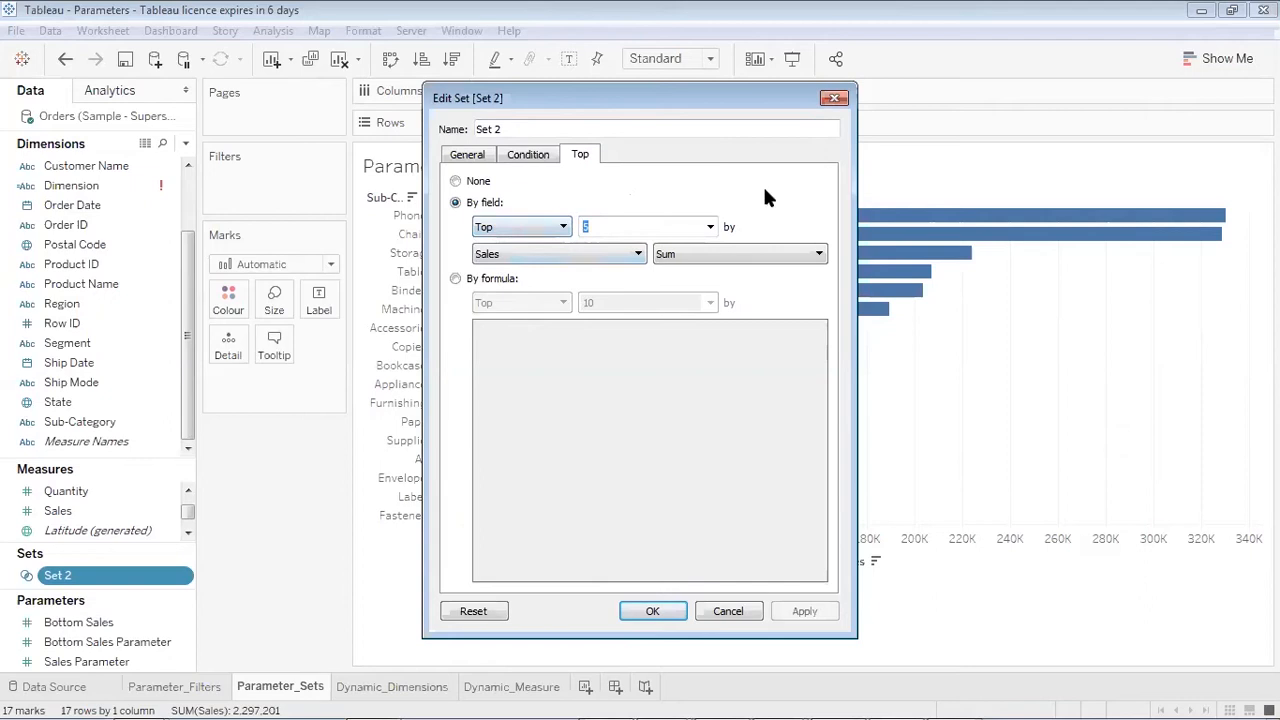
left_click(652, 611)
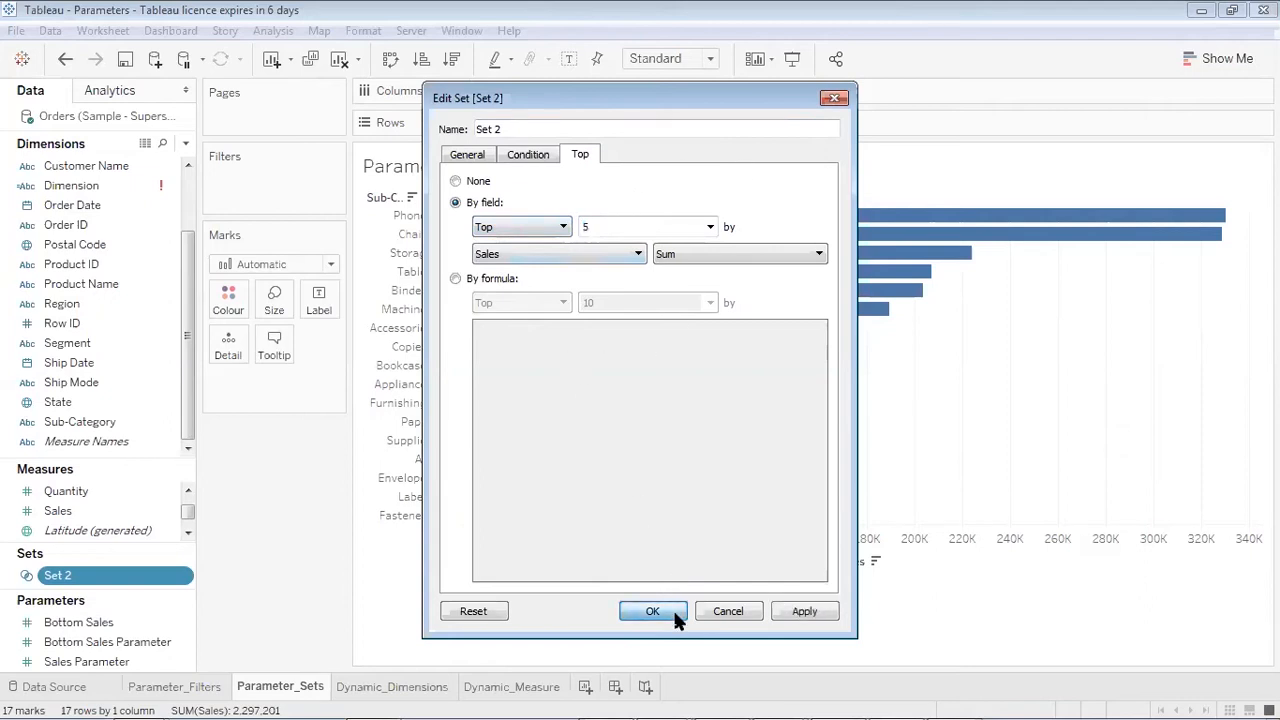
- Colour the bars by membership in Set 2 and widen the Sub-Category header column so its full title fits
left_click_drag(118, 580, 237, 303)
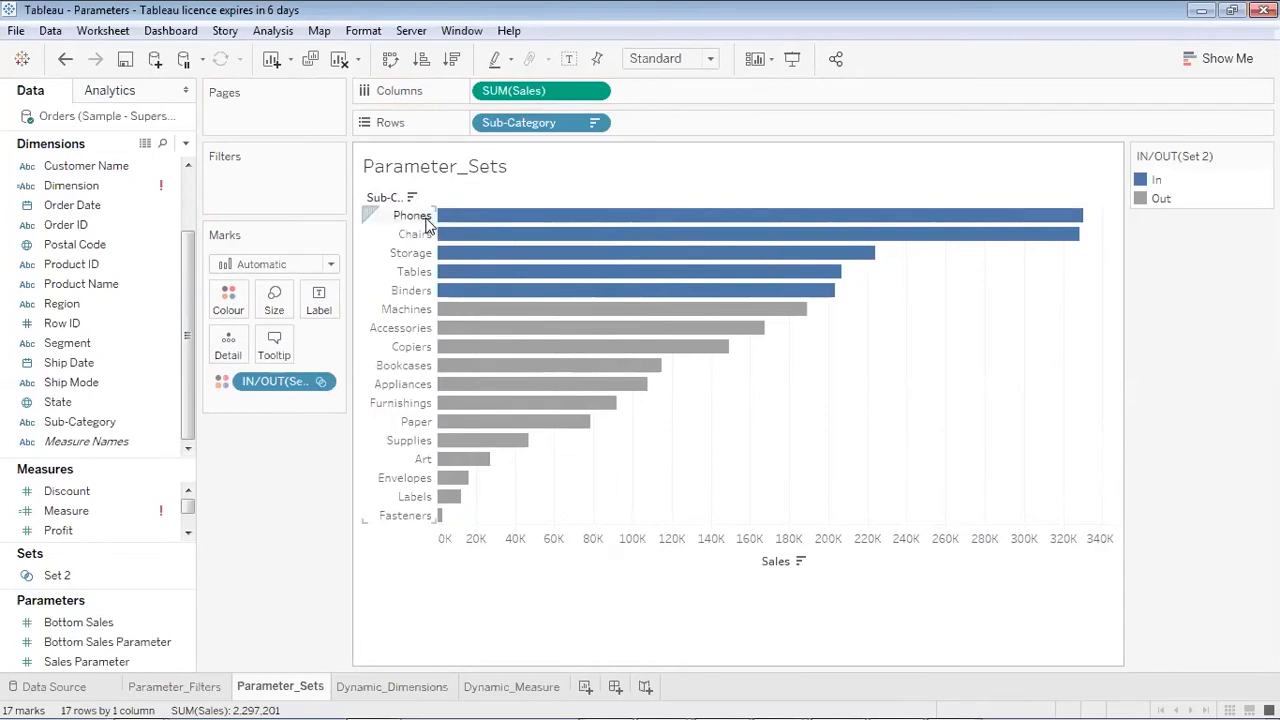
mouse_move(437, 228)
left_click_drag(437, 226, 501, 216)
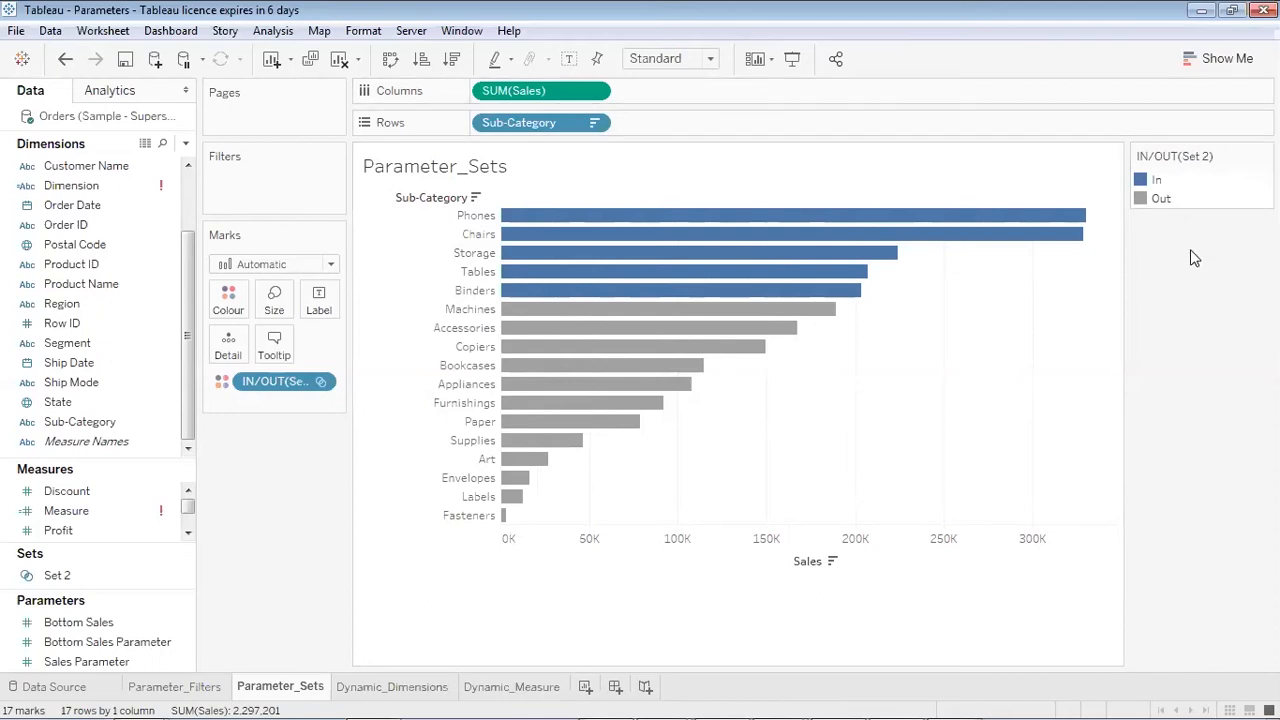
- Start a new parameter named "Set Parameter" and restrict its allowable values to a list
left_click(185, 143)
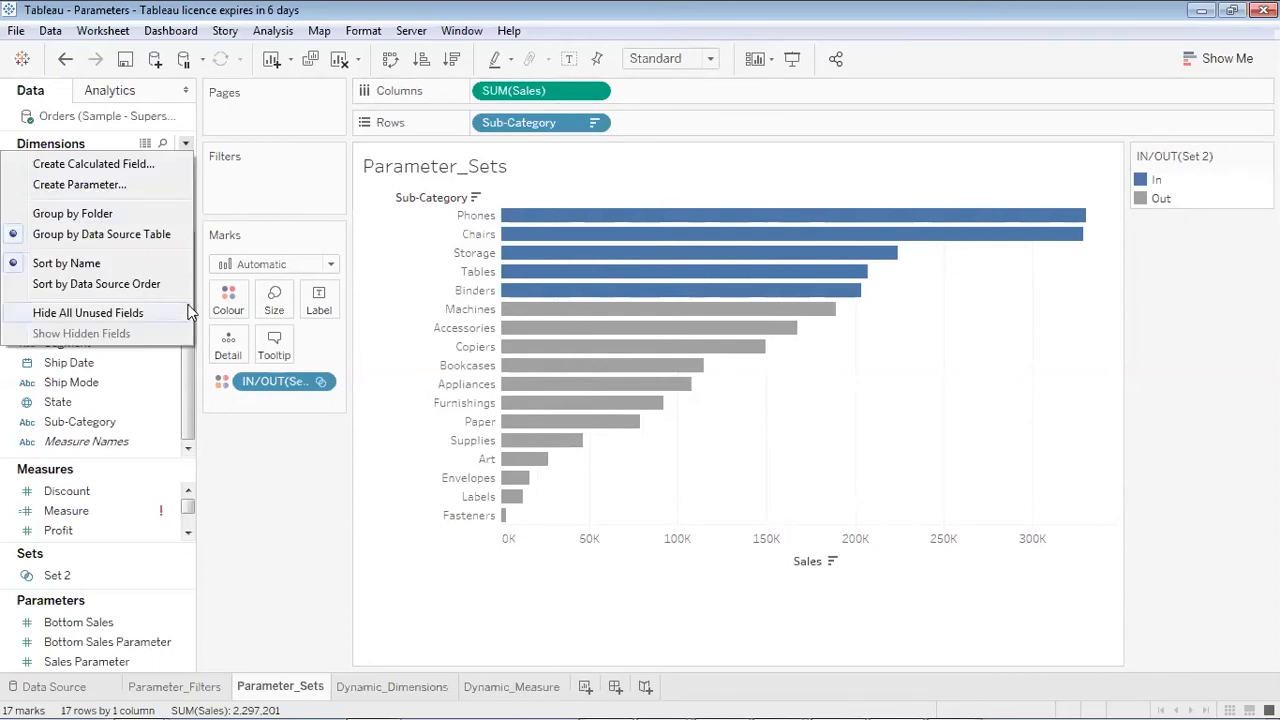
left_click(79, 184)
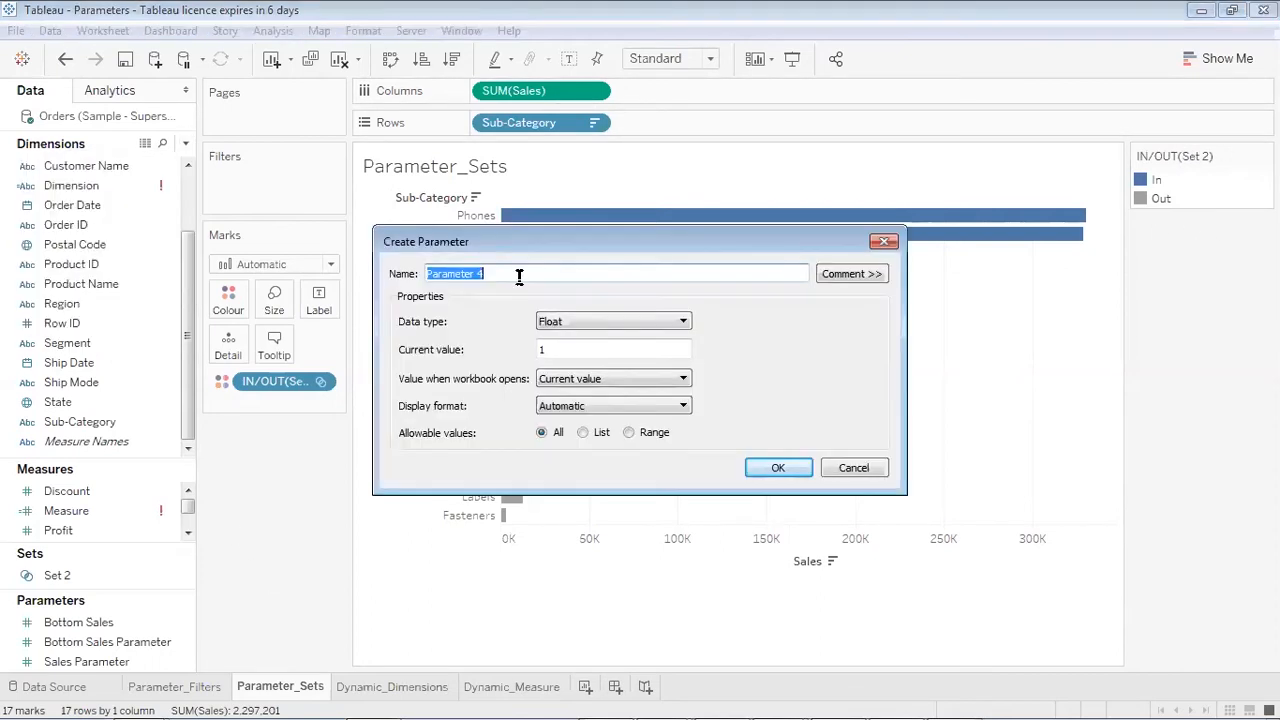
type("Set Parameter")
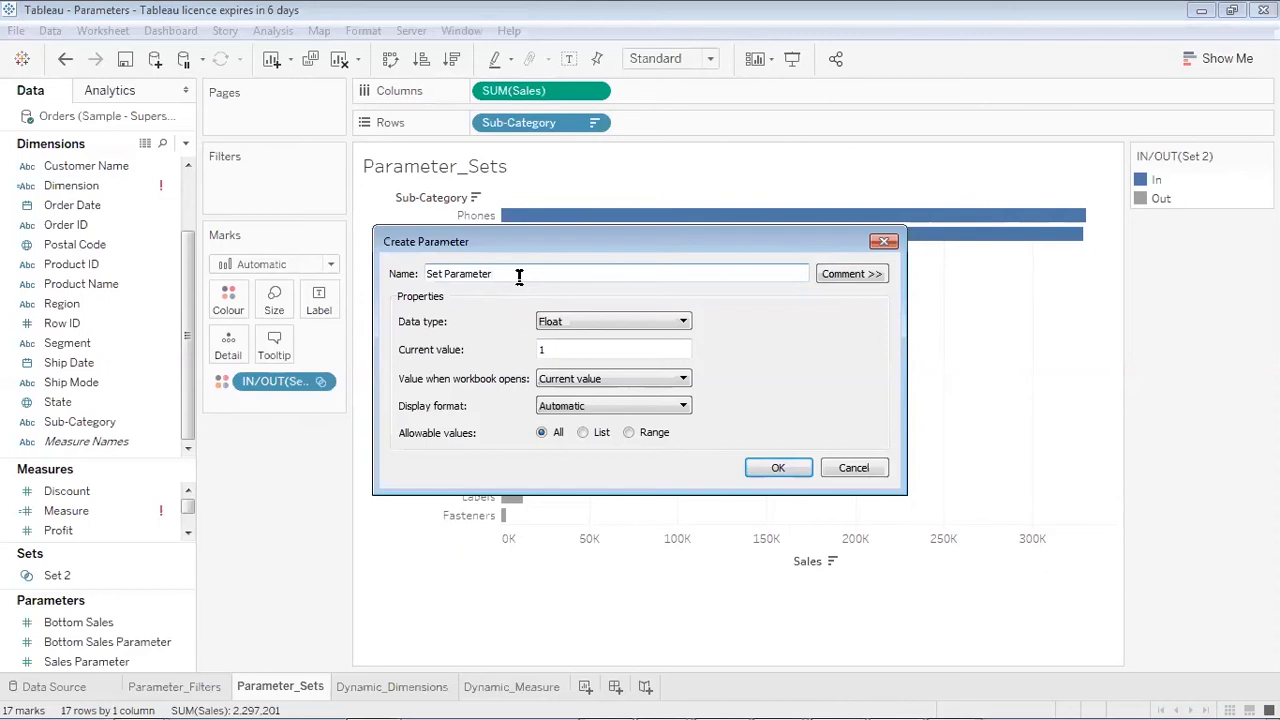
left_click(584, 432)
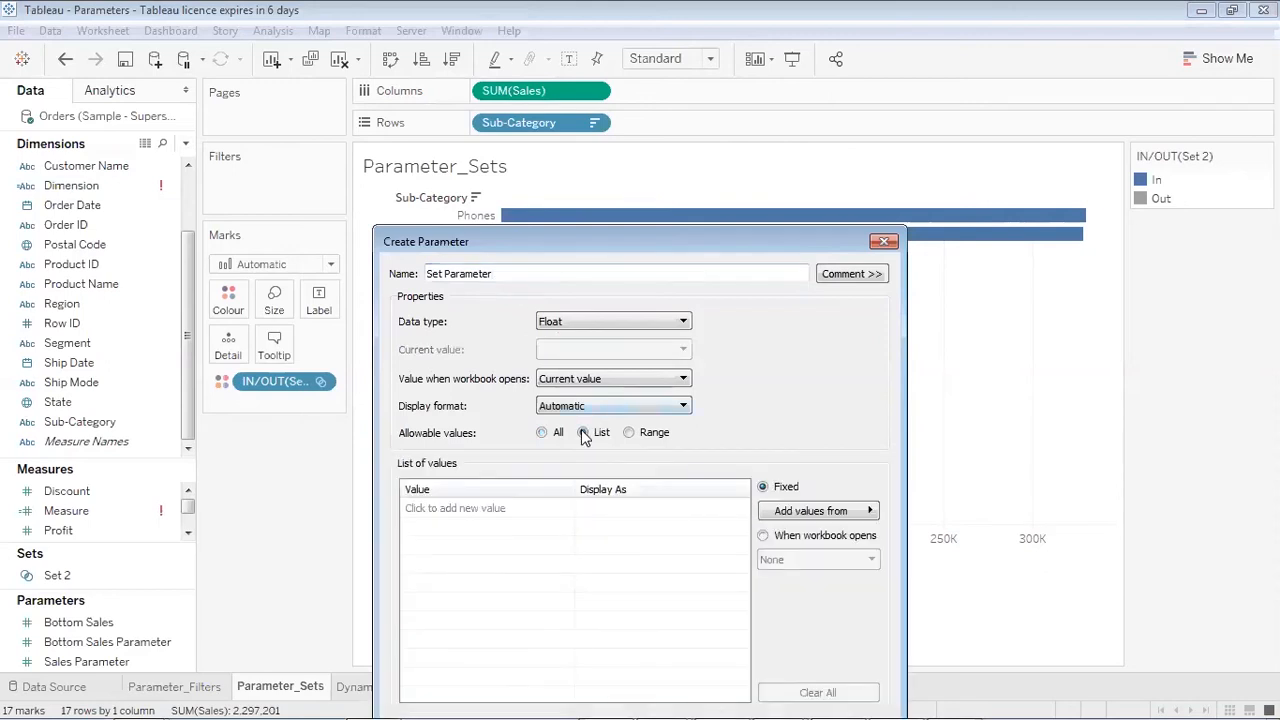
- Add the value 3 displayed as "Top 3" and the value 5 displayed as "Top 5" to the parameter's list
left_click(528, 507)
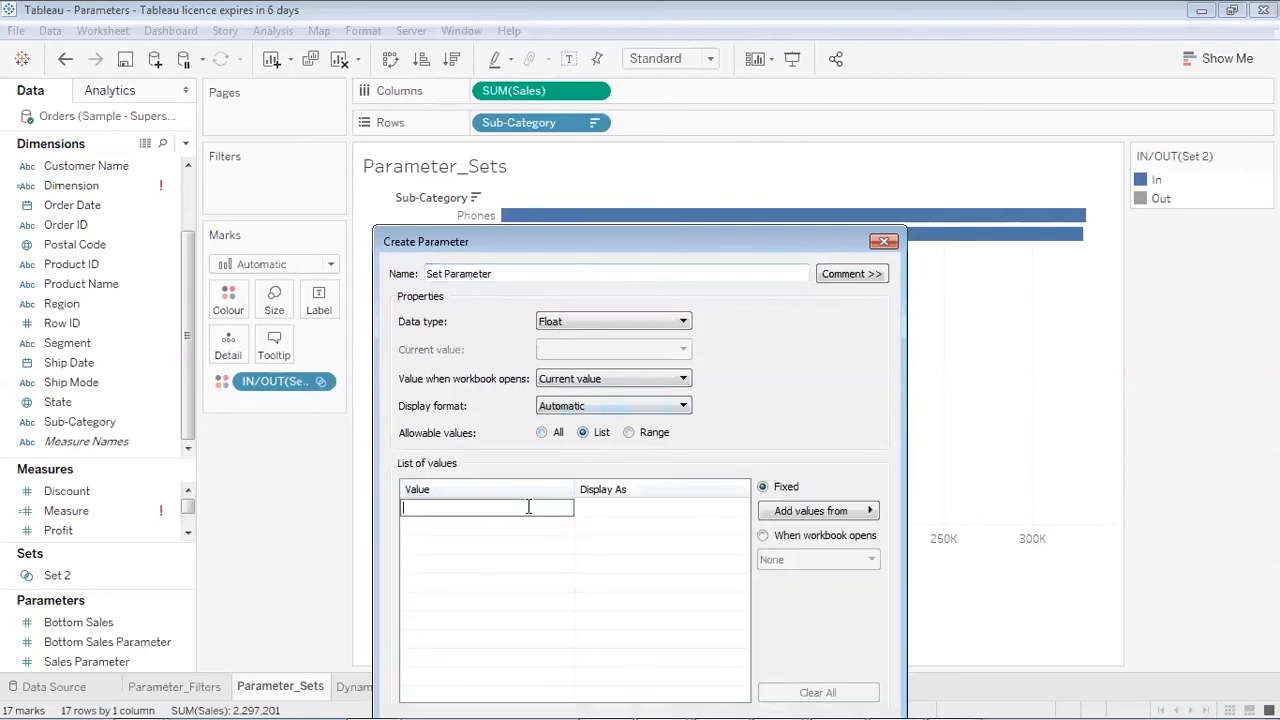
type("5")
left_click(598, 507)
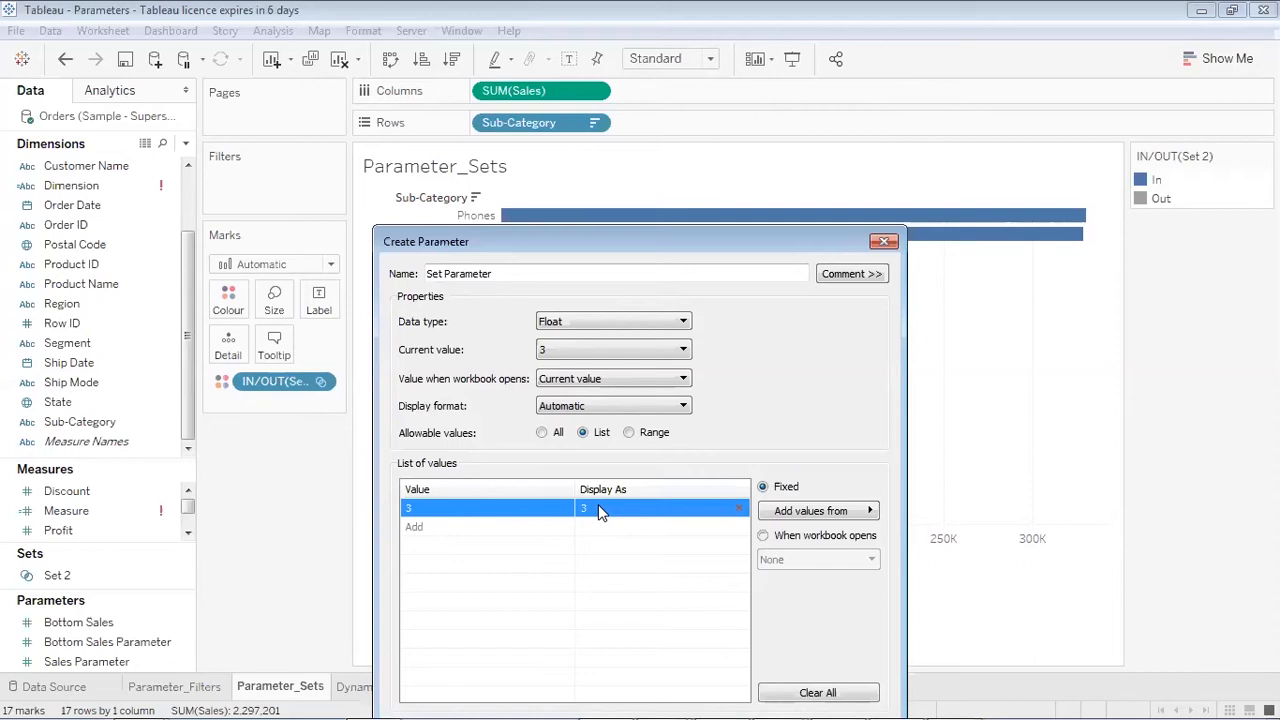
left_click(598, 508)
type("Top 3")
key("Return")
left_click(556, 527)
type("5")
key("Return")
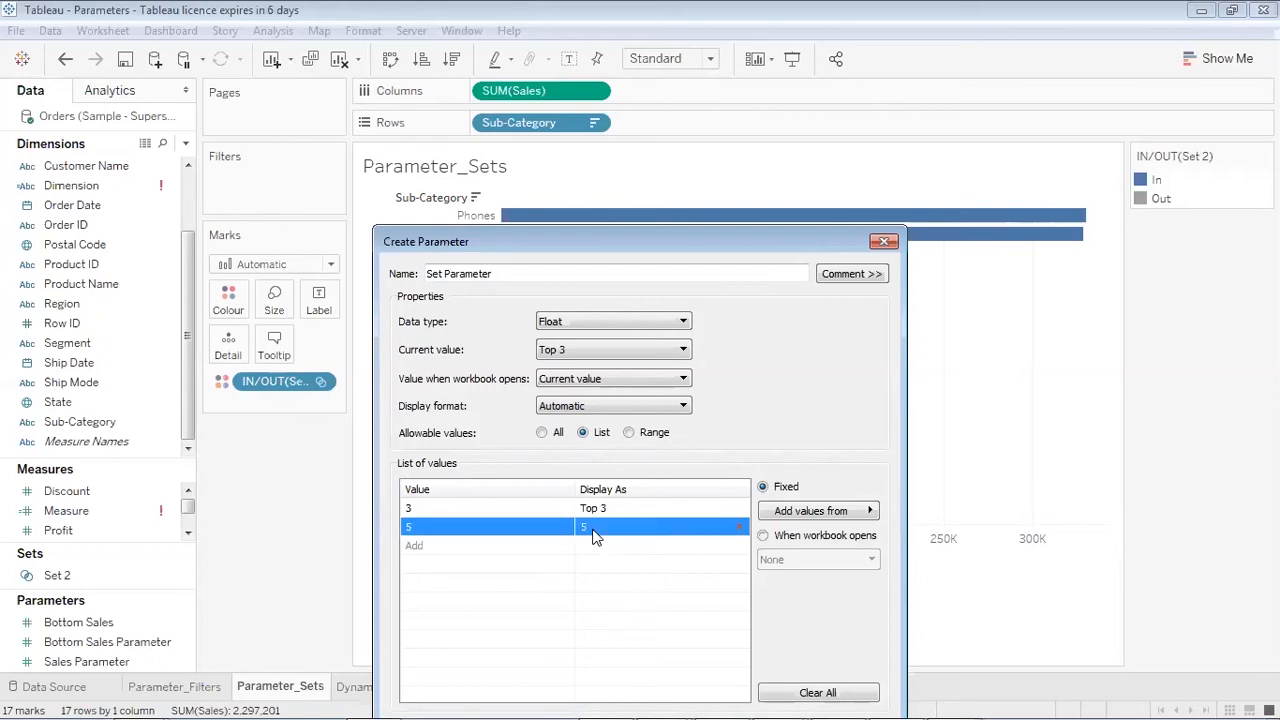
left_click(596, 527)
type("Top 5")
- Add the value 10 displayed as "Top 10" to the list and finish creating the parameter
left_click(563, 545)
type("10")
left_click(590, 545)
type("Top 10")
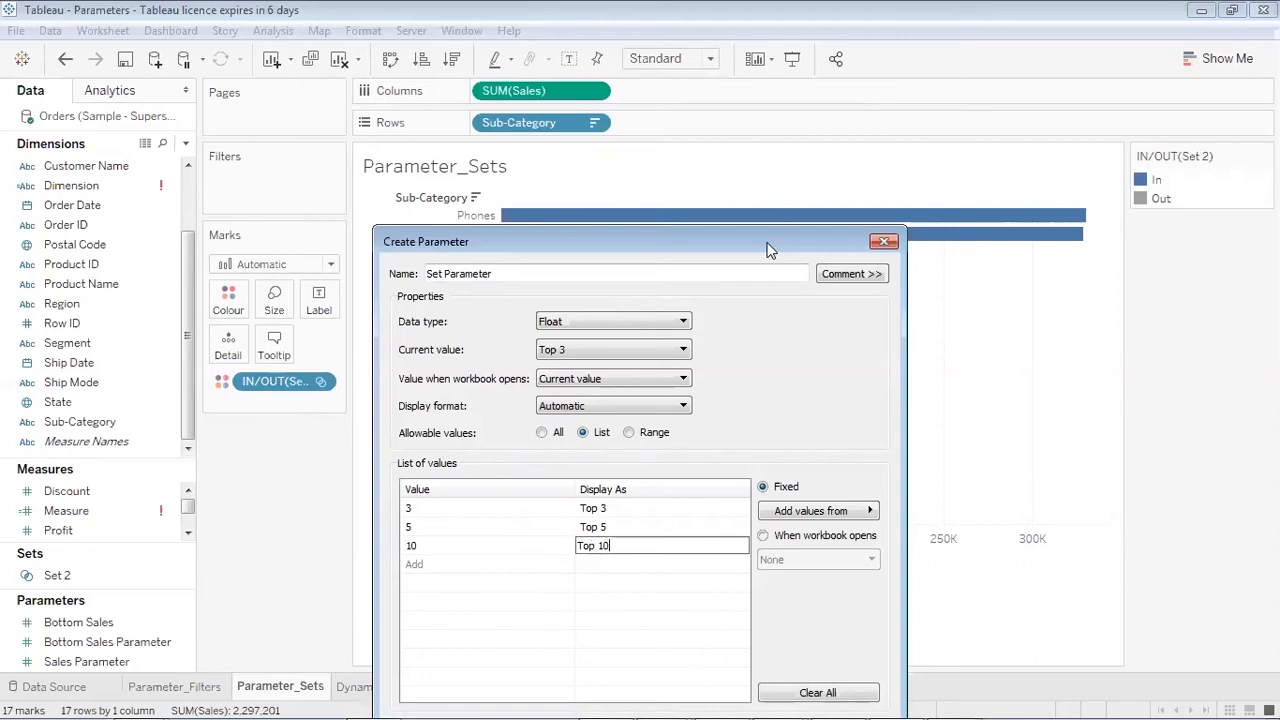
left_click_drag(767, 240, 810, 98)
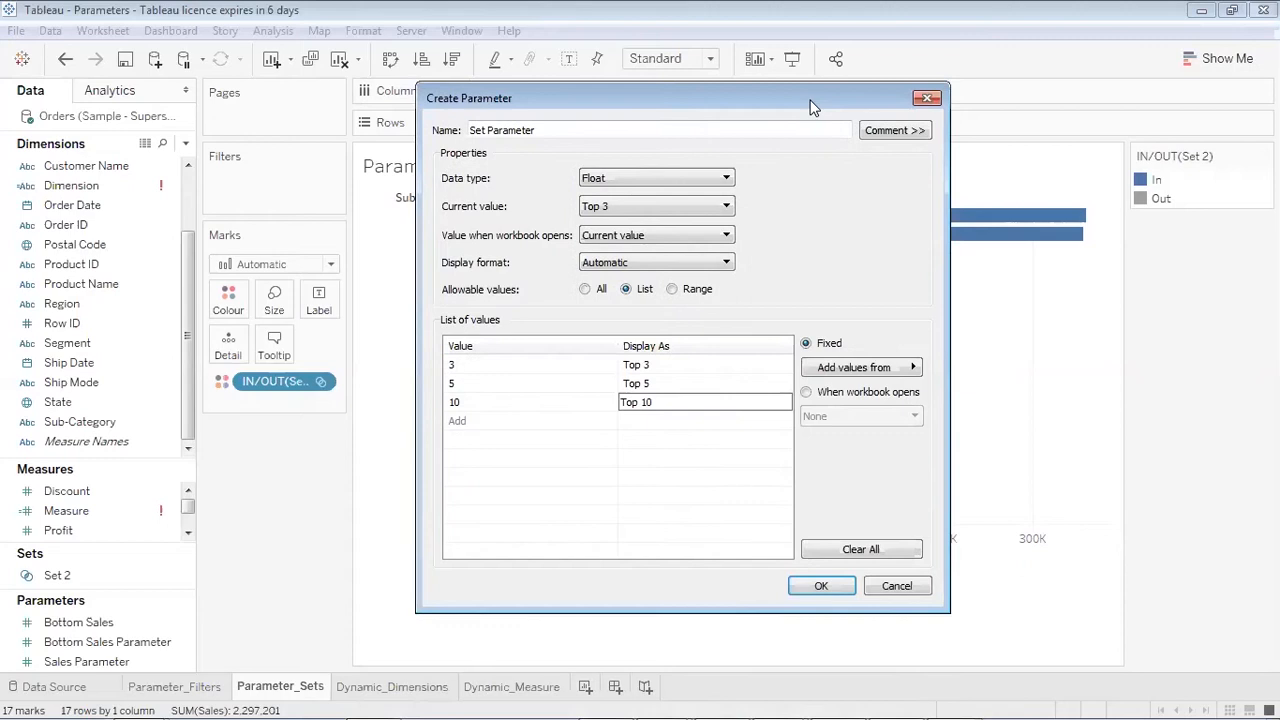
left_click(822, 586)
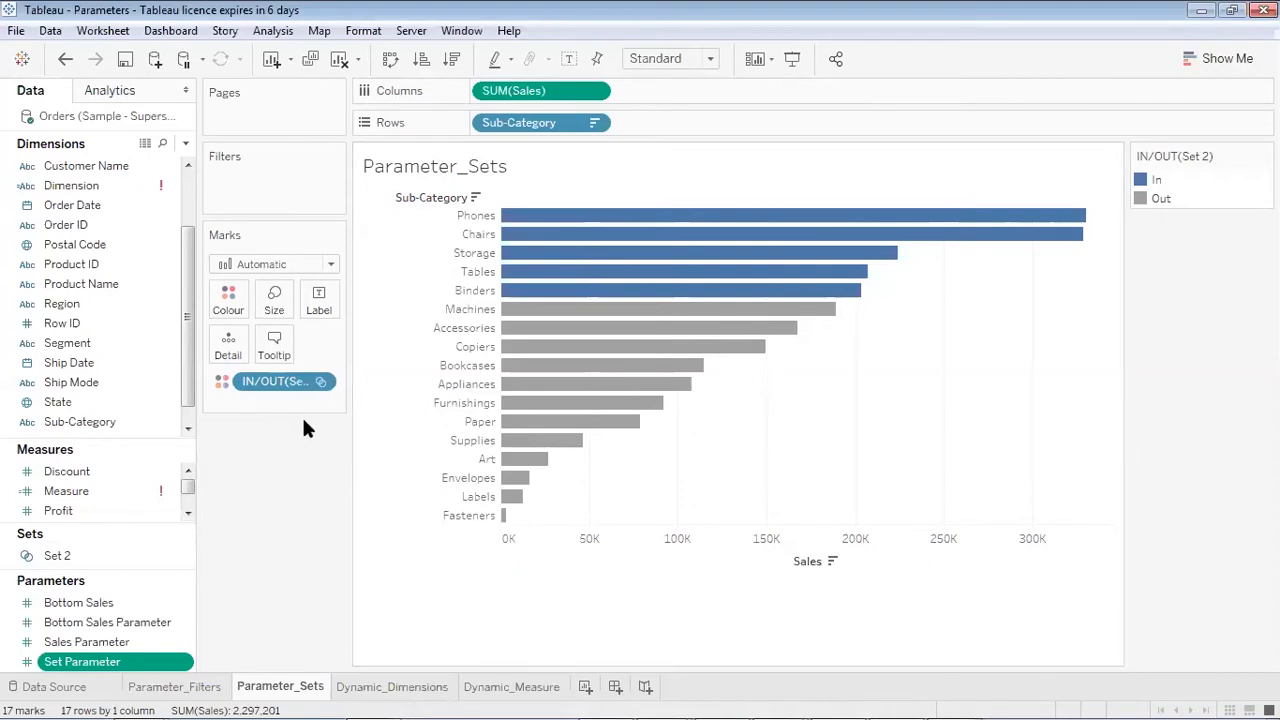
- Edit Set 2 so the number of top members by sum of Sales comes from Set Parameter
left_click(181, 558)
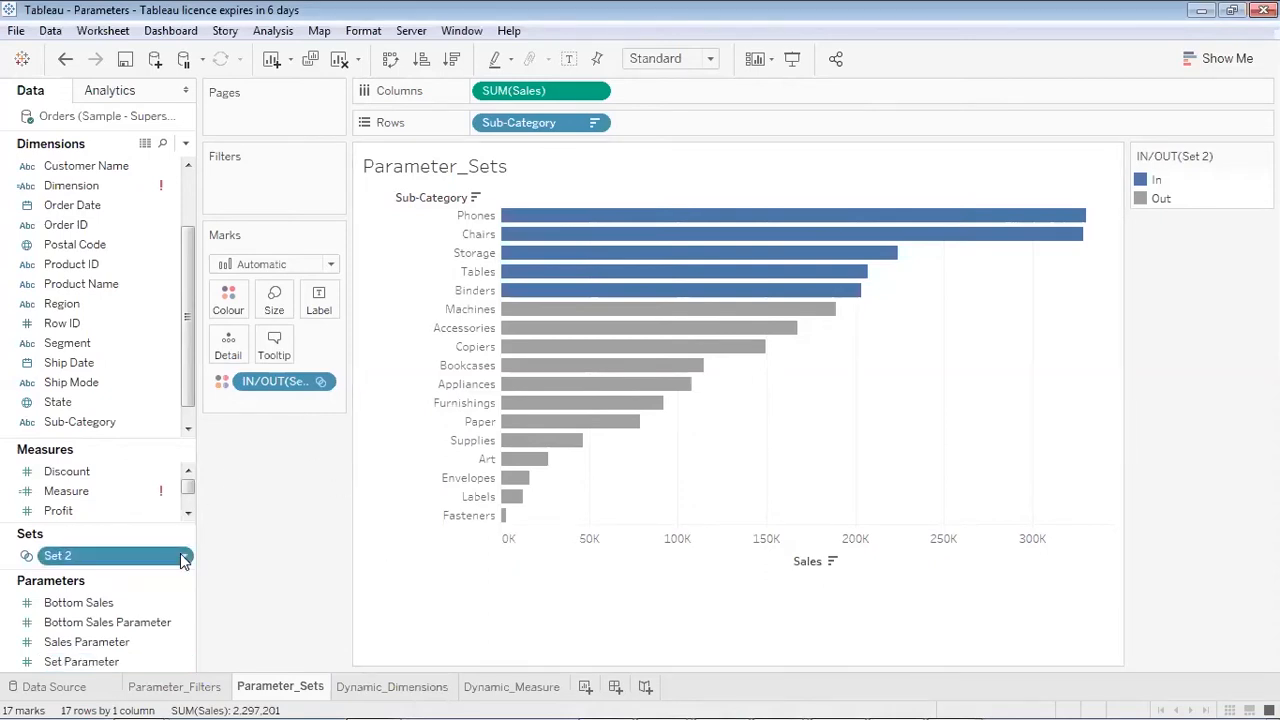
right_click(182, 557)
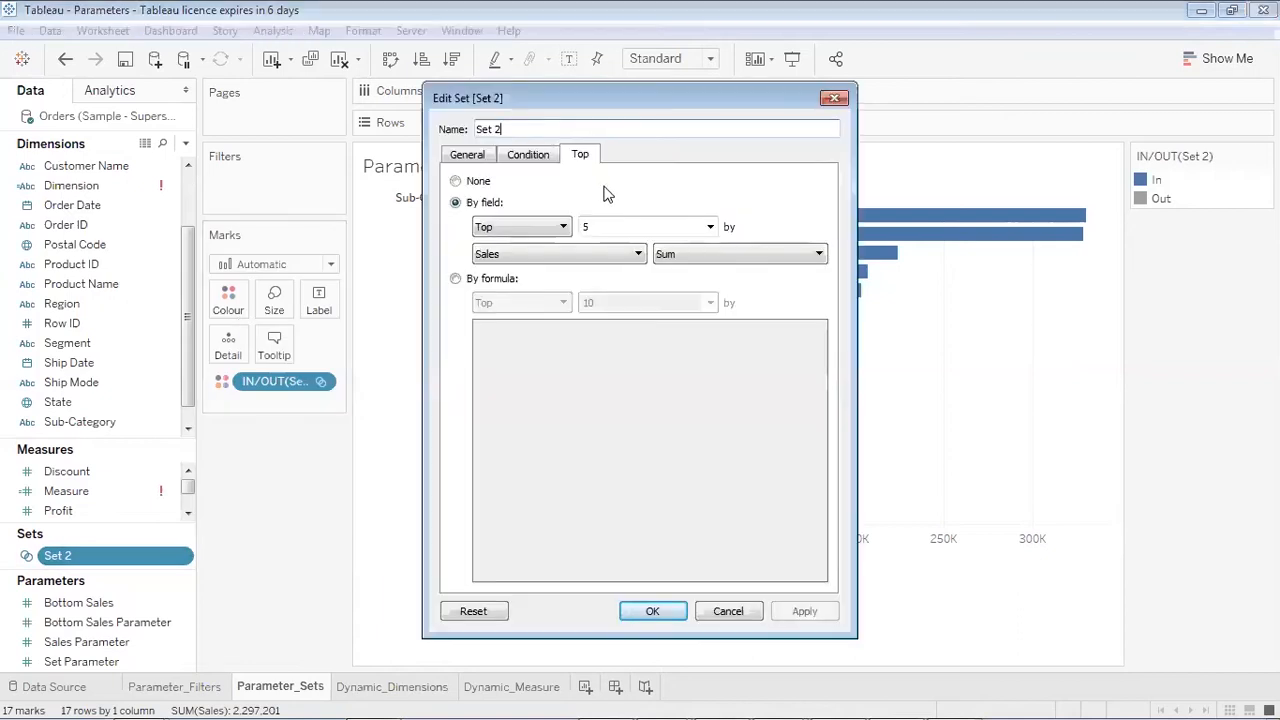
double_click(589, 226)
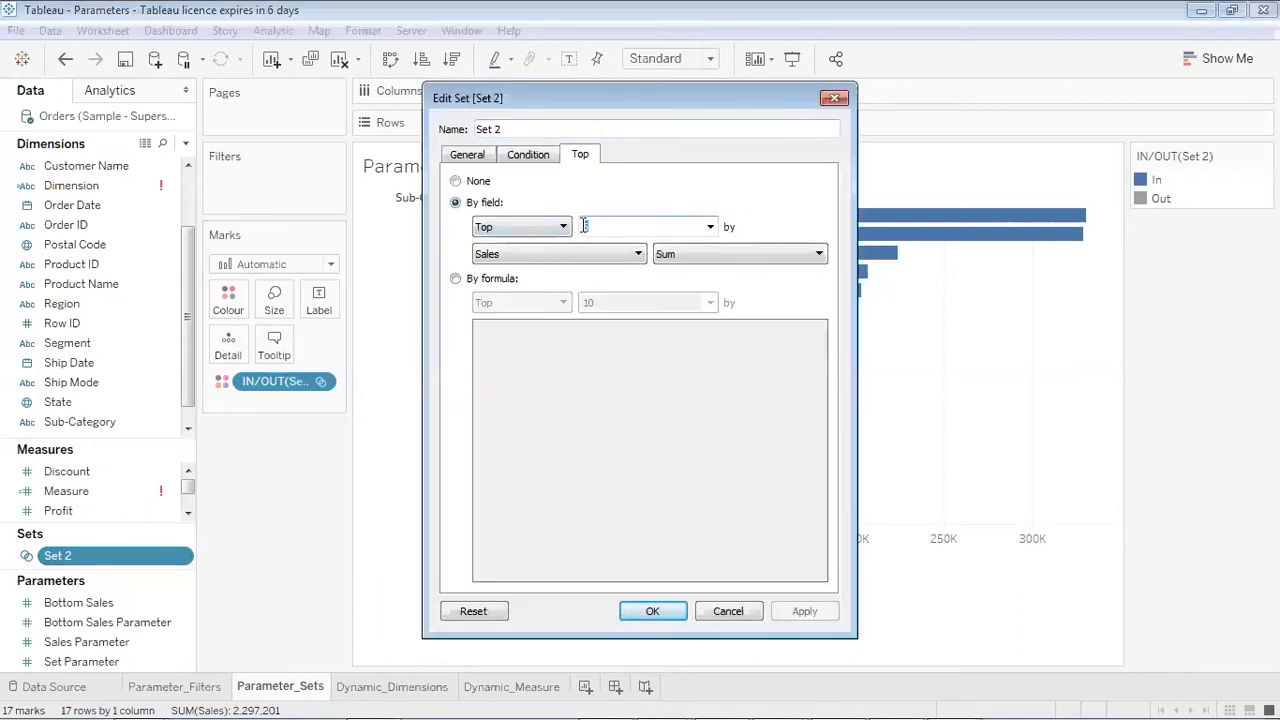
left_click(710, 228)
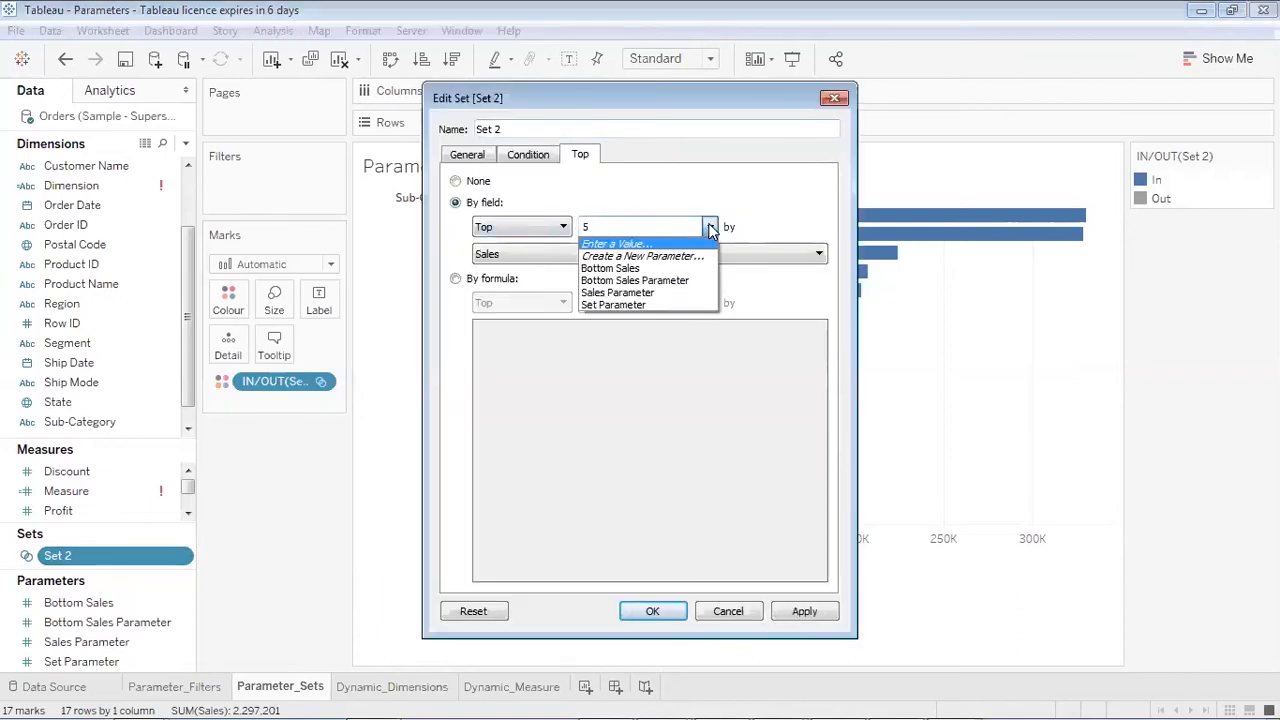
left_click(688, 306)
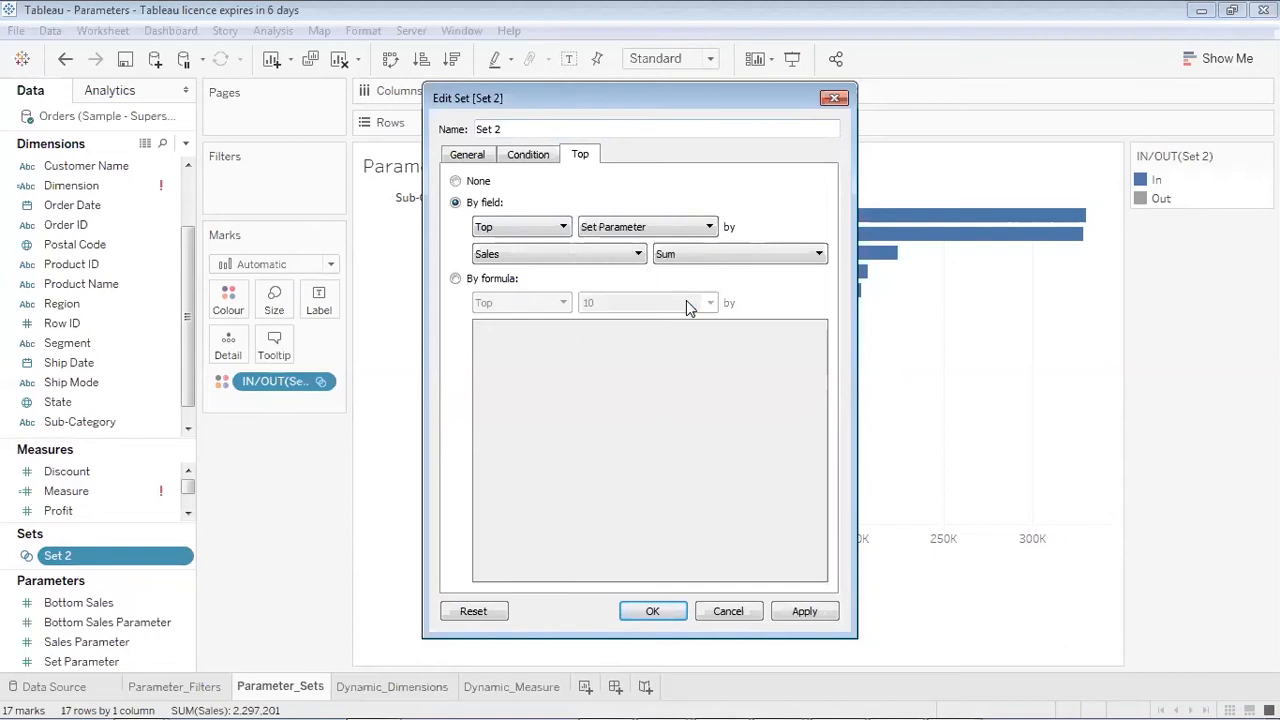
left_click(787, 609)
left_click(652, 611)
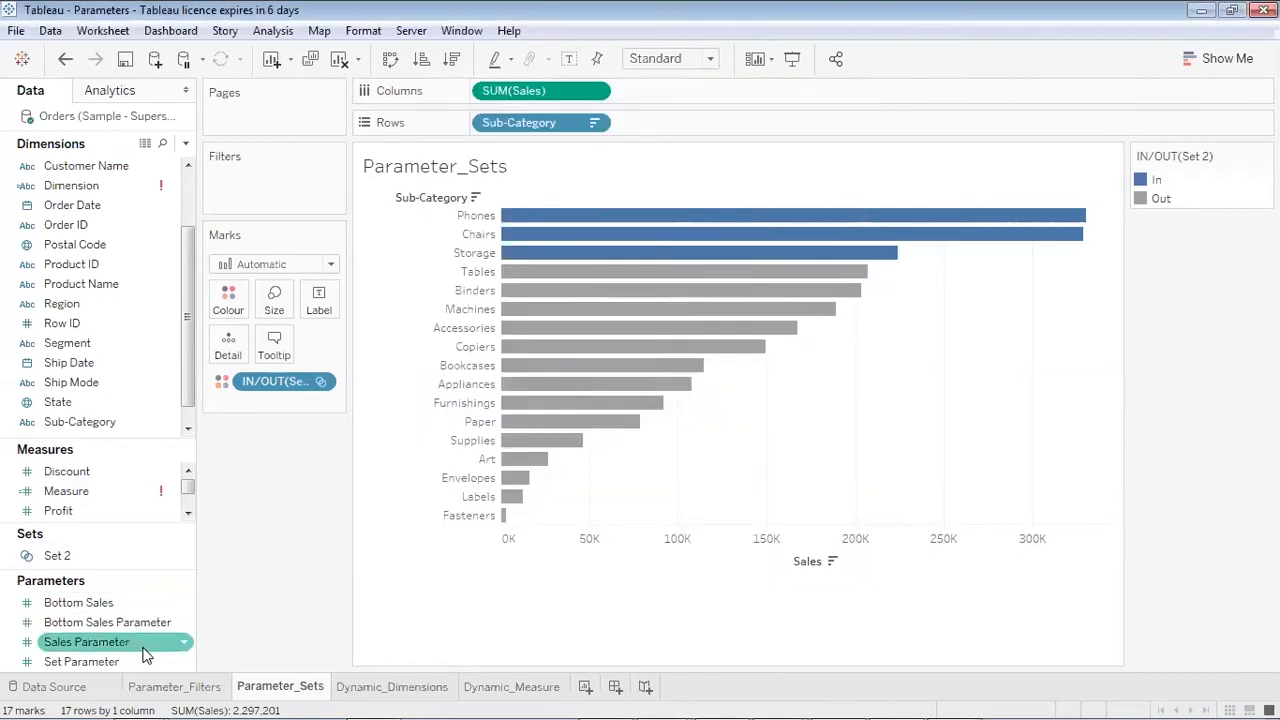
- Show the parameter control for Set Parameter on the sheet and choose Top 3 in it
left_click(184, 662)
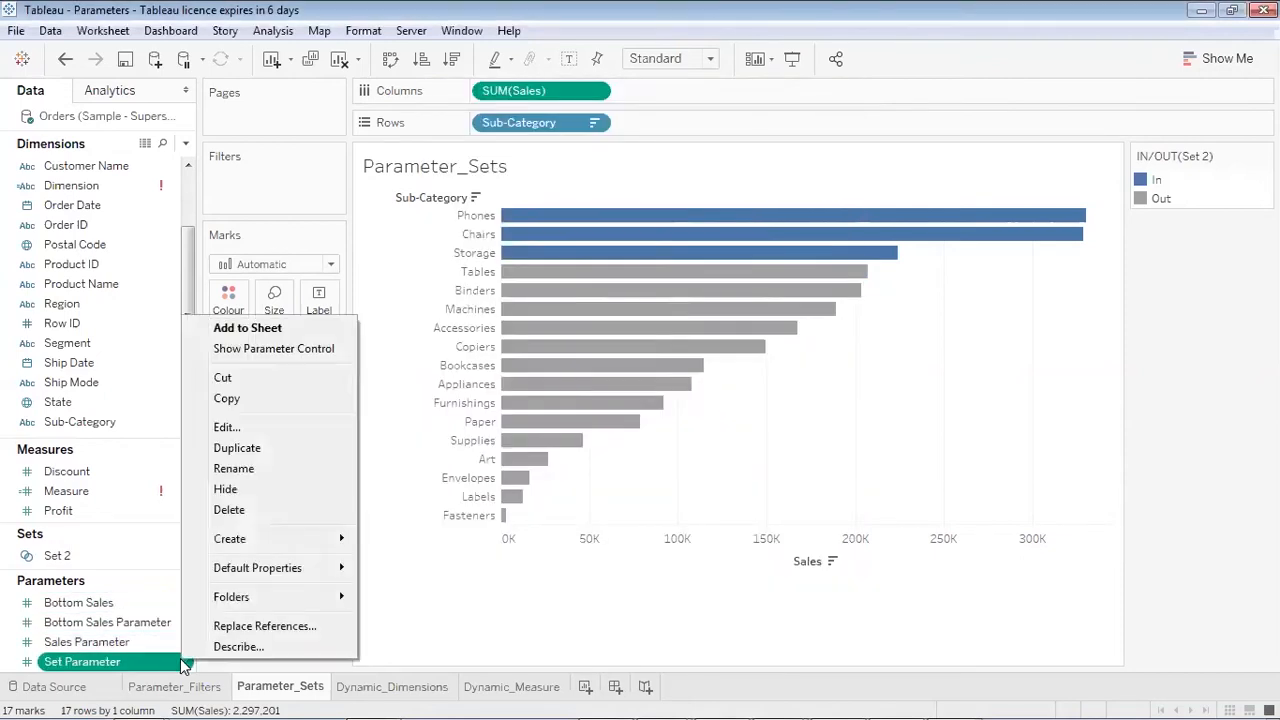
left_click(260, 349)
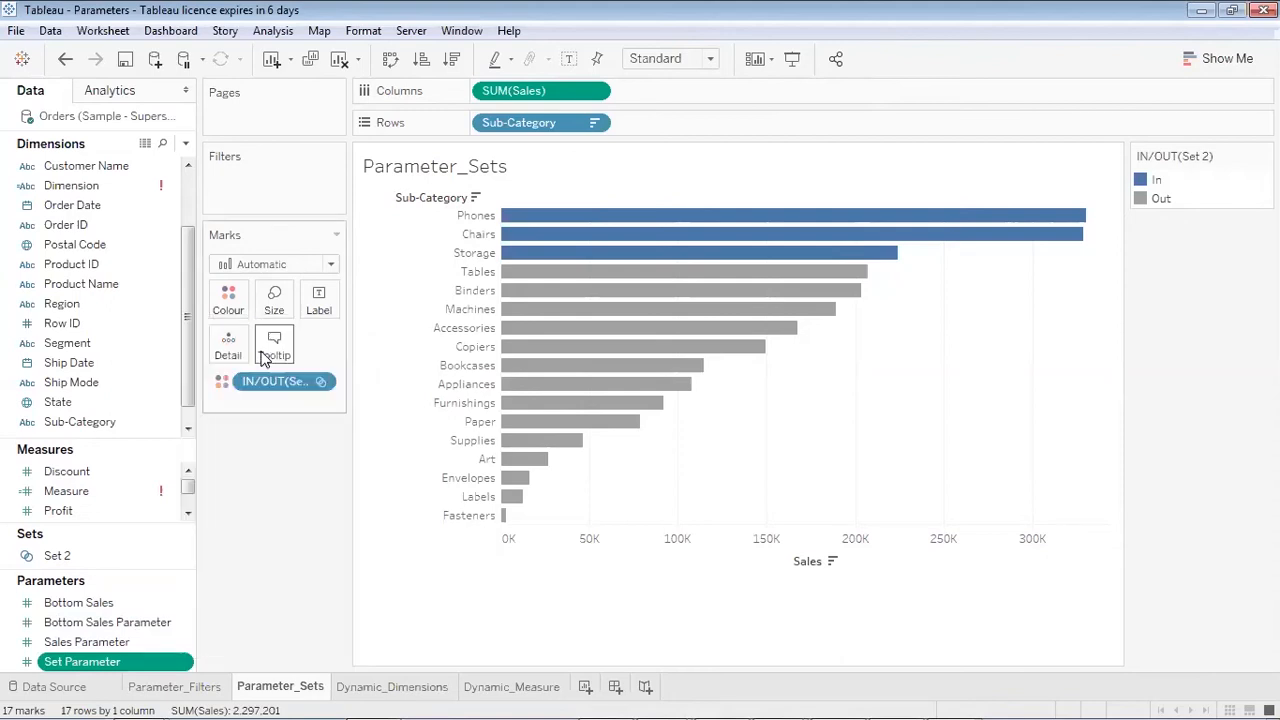
left_click(1250, 256)
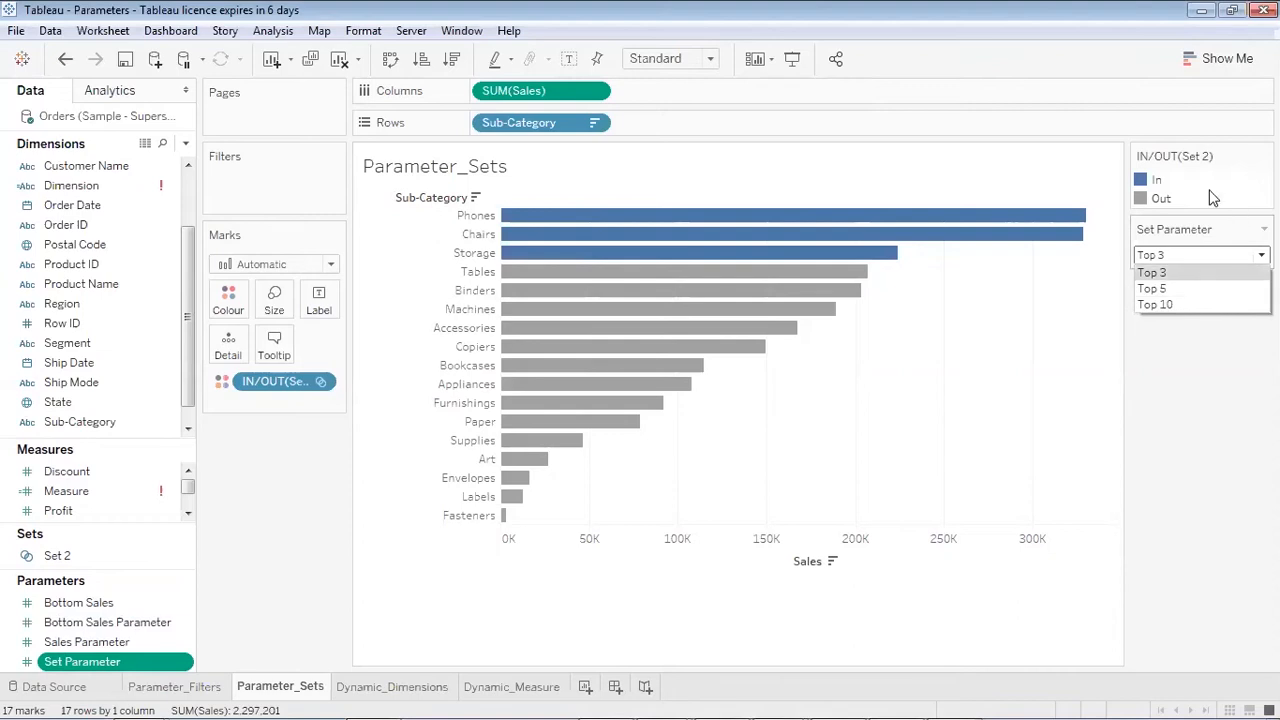
left_click(1179, 272)
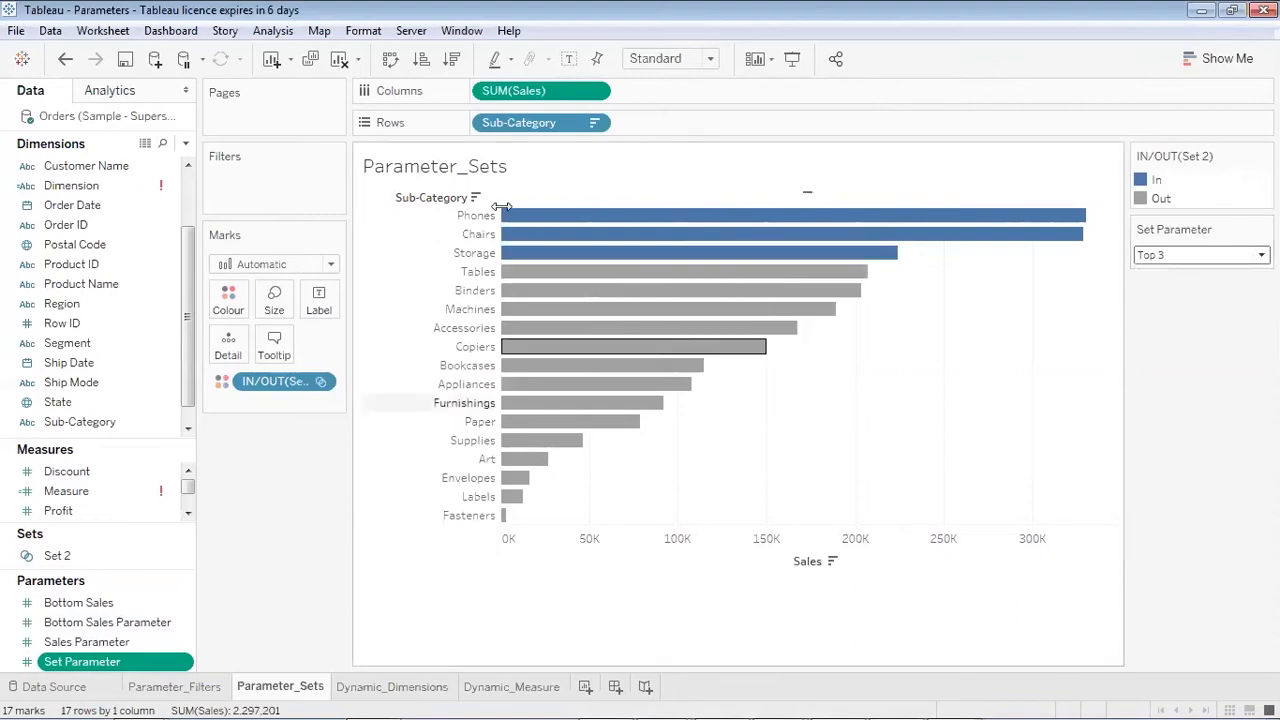
mouse_move(520, 244)
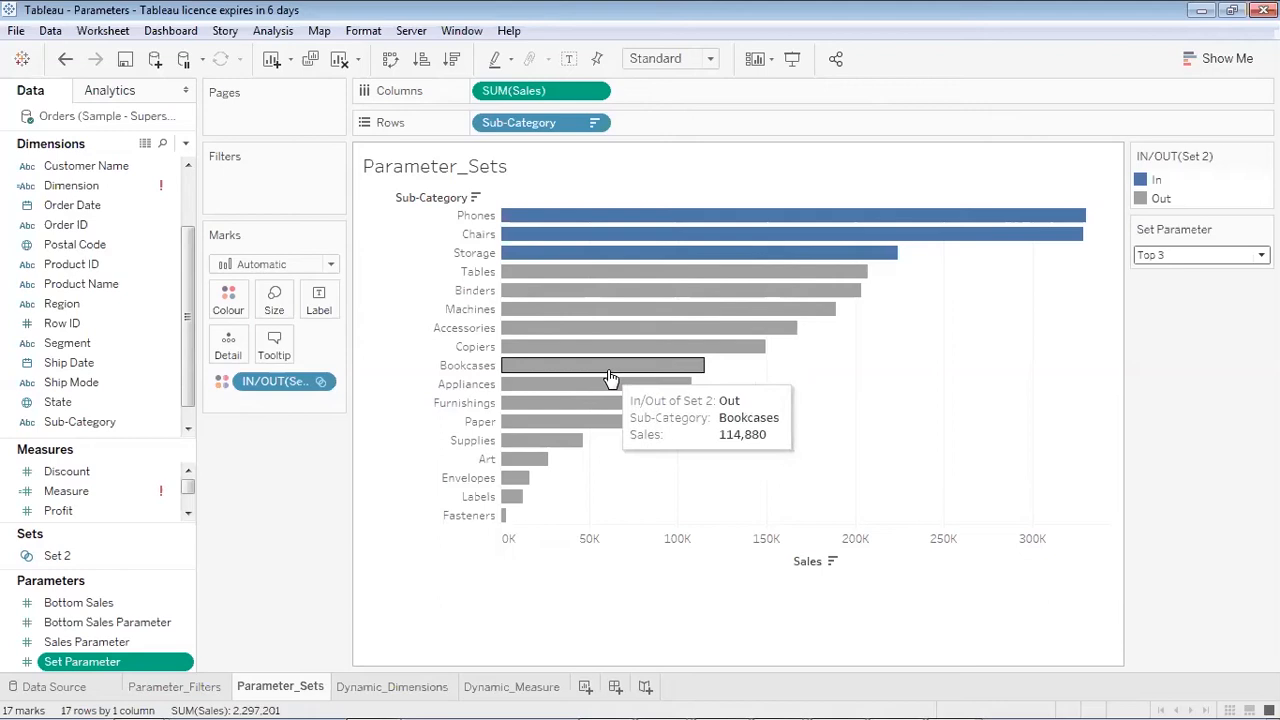
- Test Set Parameter with Top 10, and finish with it set to Top 5
left_click(1226, 255)
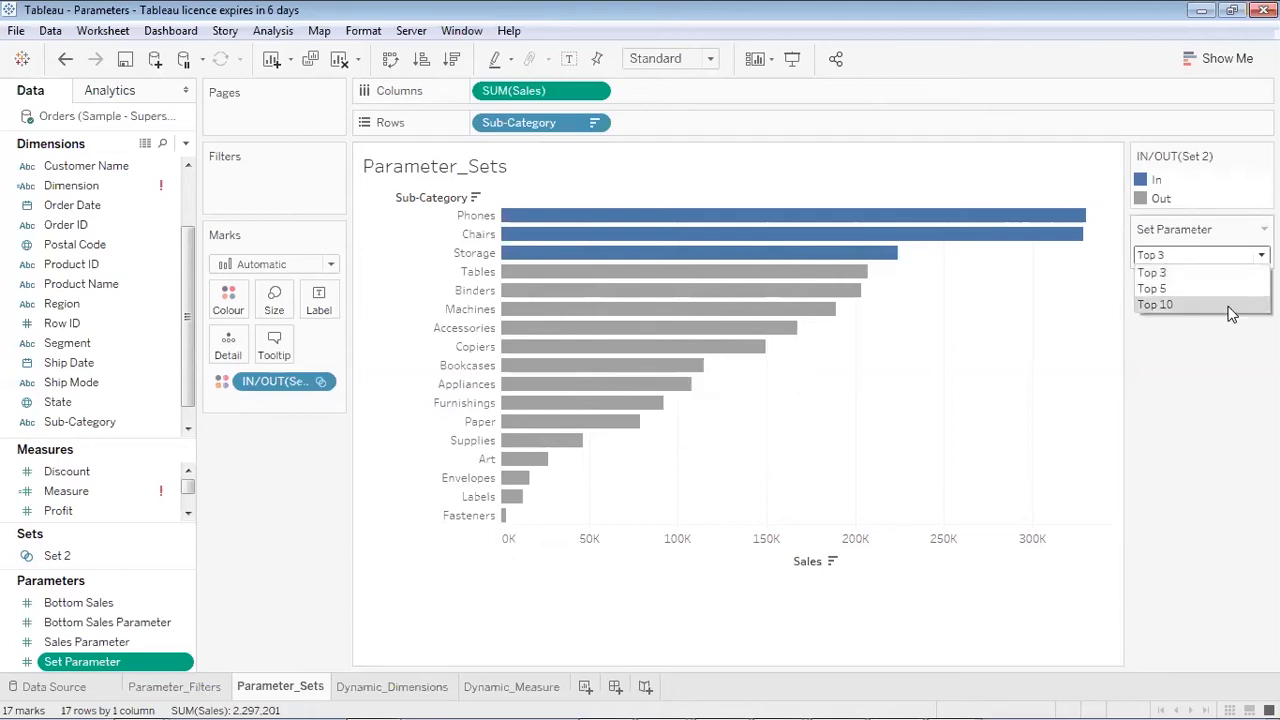
left_click(1226, 306)
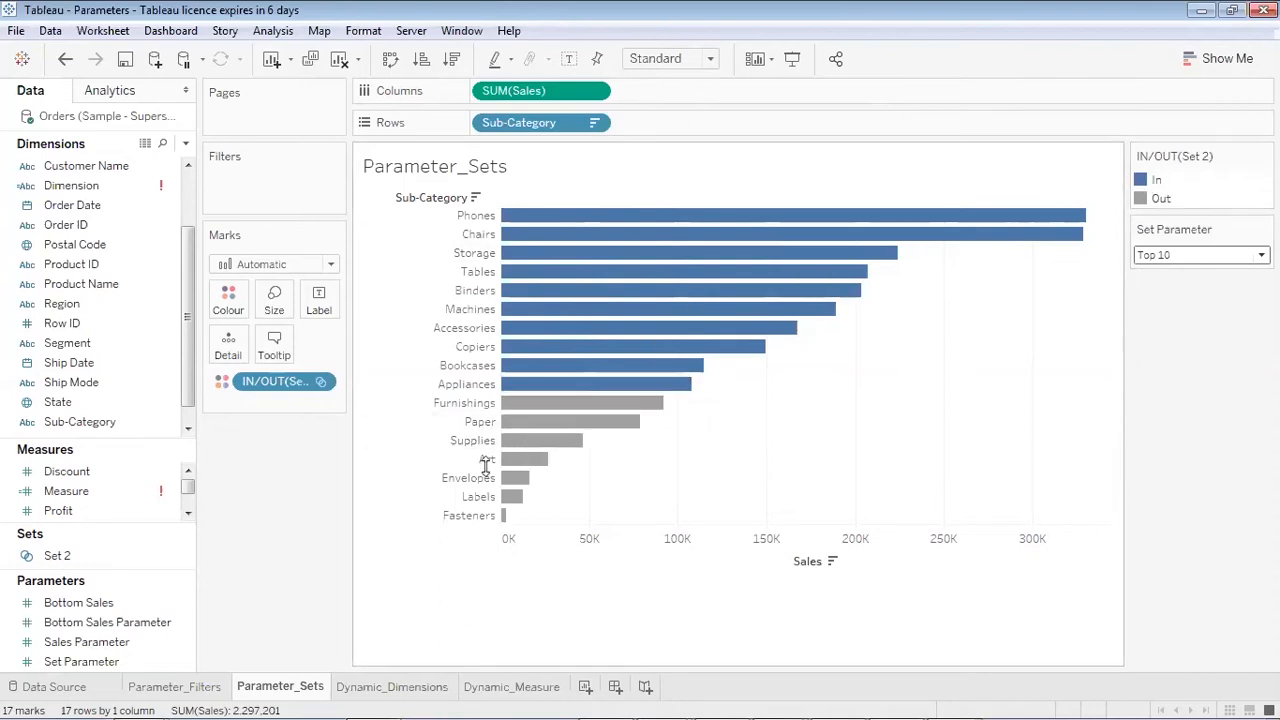
left_click(1238, 255)
left_click(1242, 290)
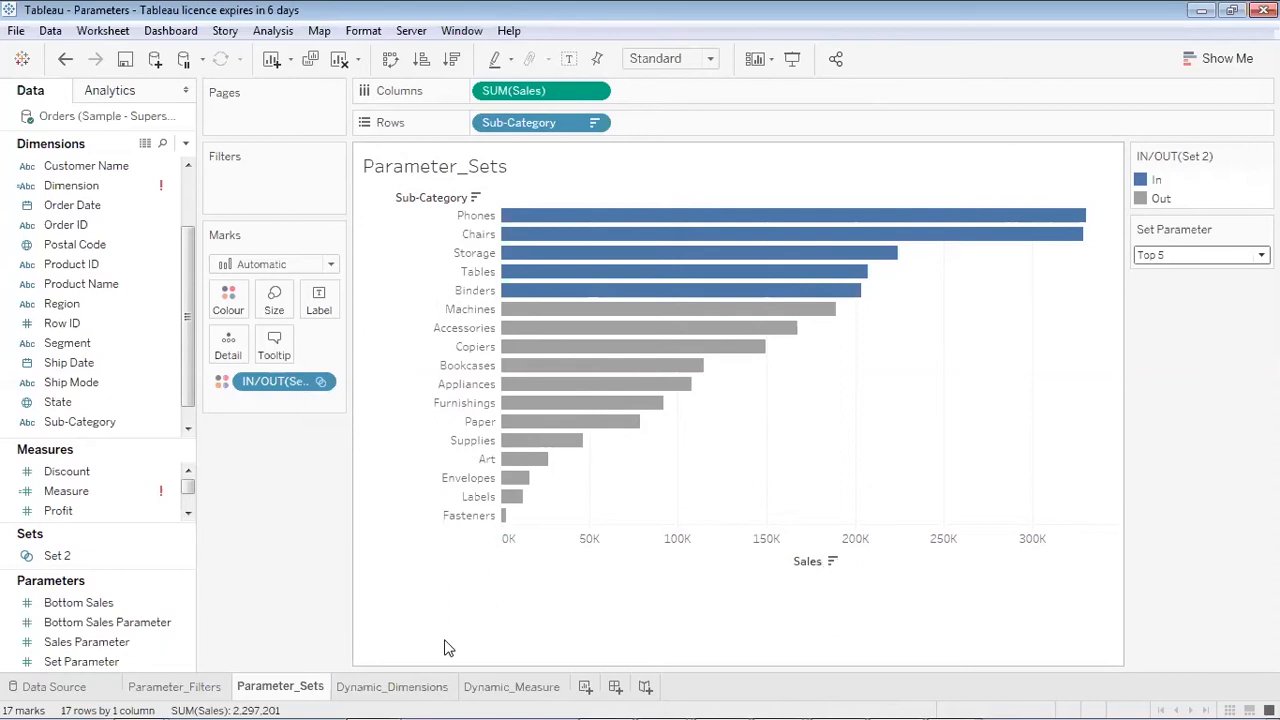
- Switch to the Dynamic_Dimensions worksheet and clear all fields from it
left_click(408, 685)
left_click(392, 58)
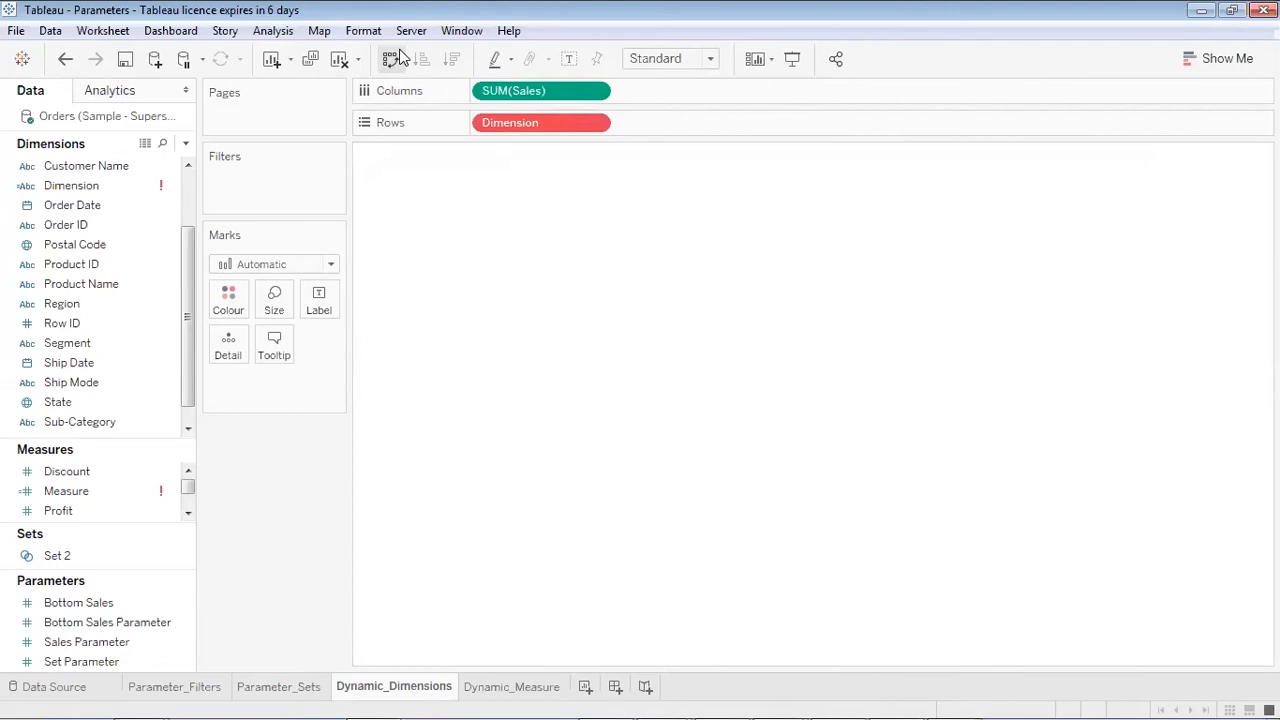
left_click(390, 58)
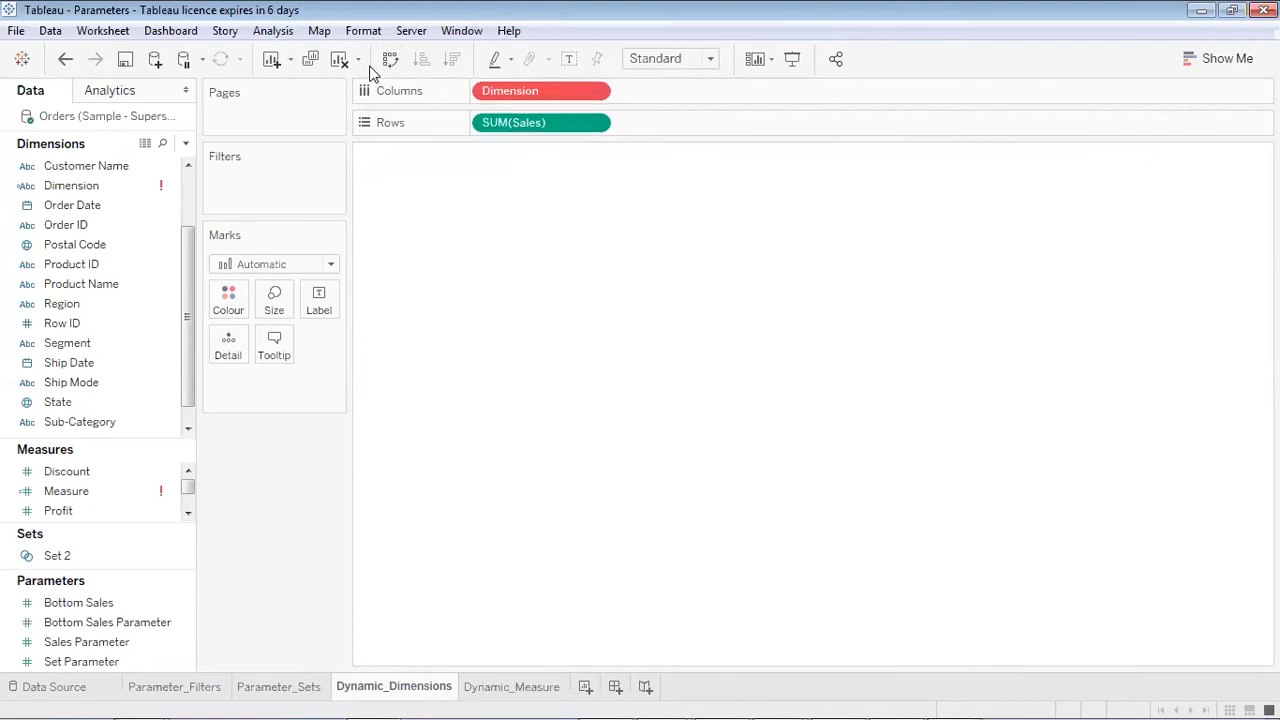
left_click(339, 58)
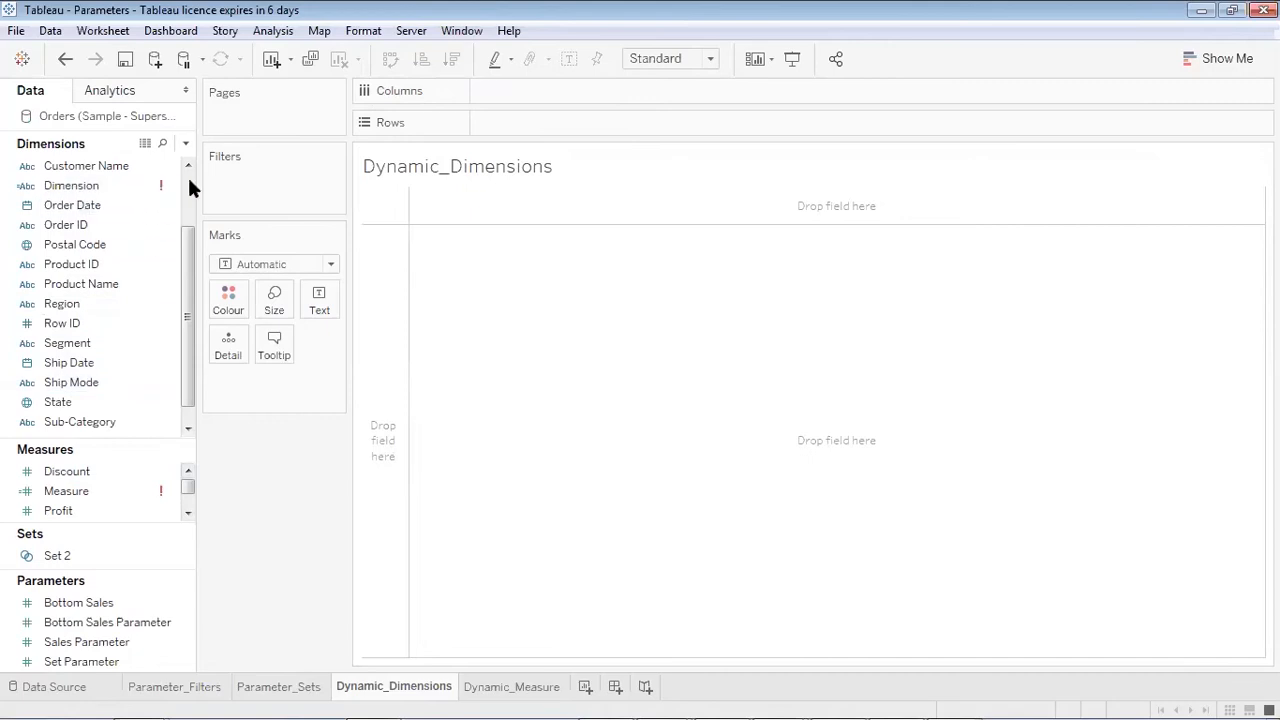
- Build a text table with Category on rows and the sum of Sales as its values
scroll(150, 178, "up", 2)
left_click_drag(112, 174, 563, 126)
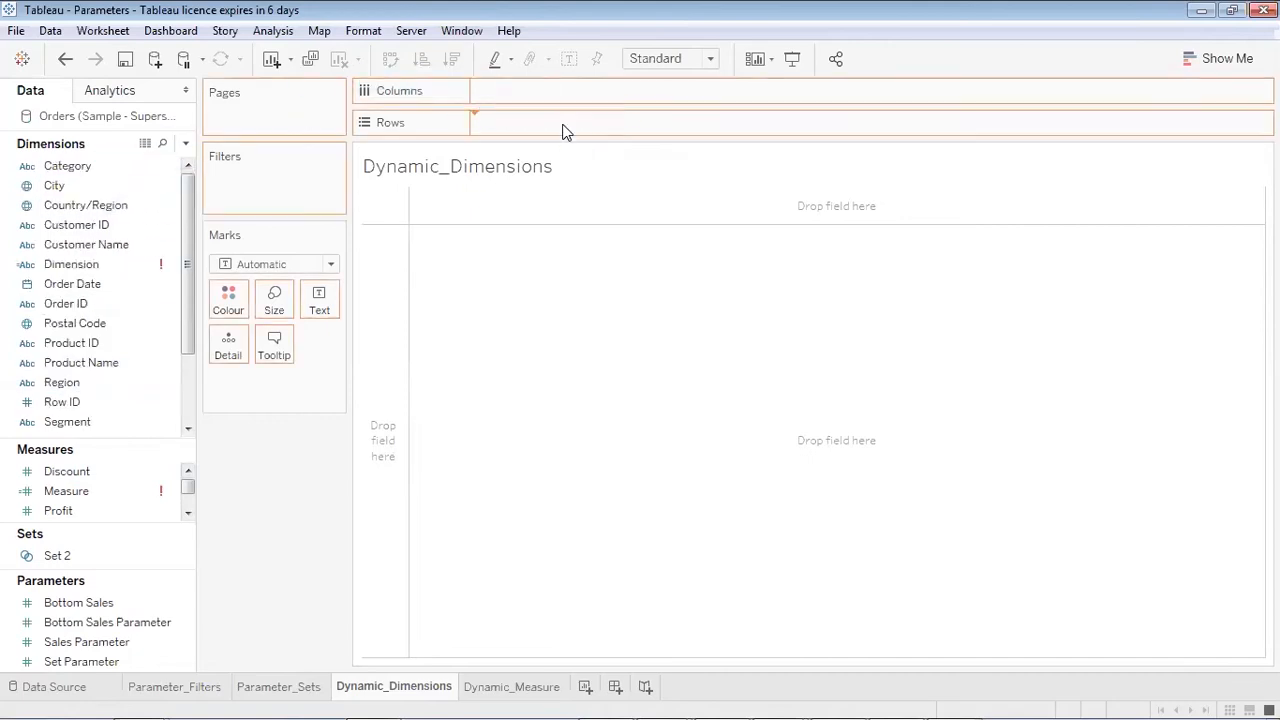
scroll(120, 491, "down", 1)
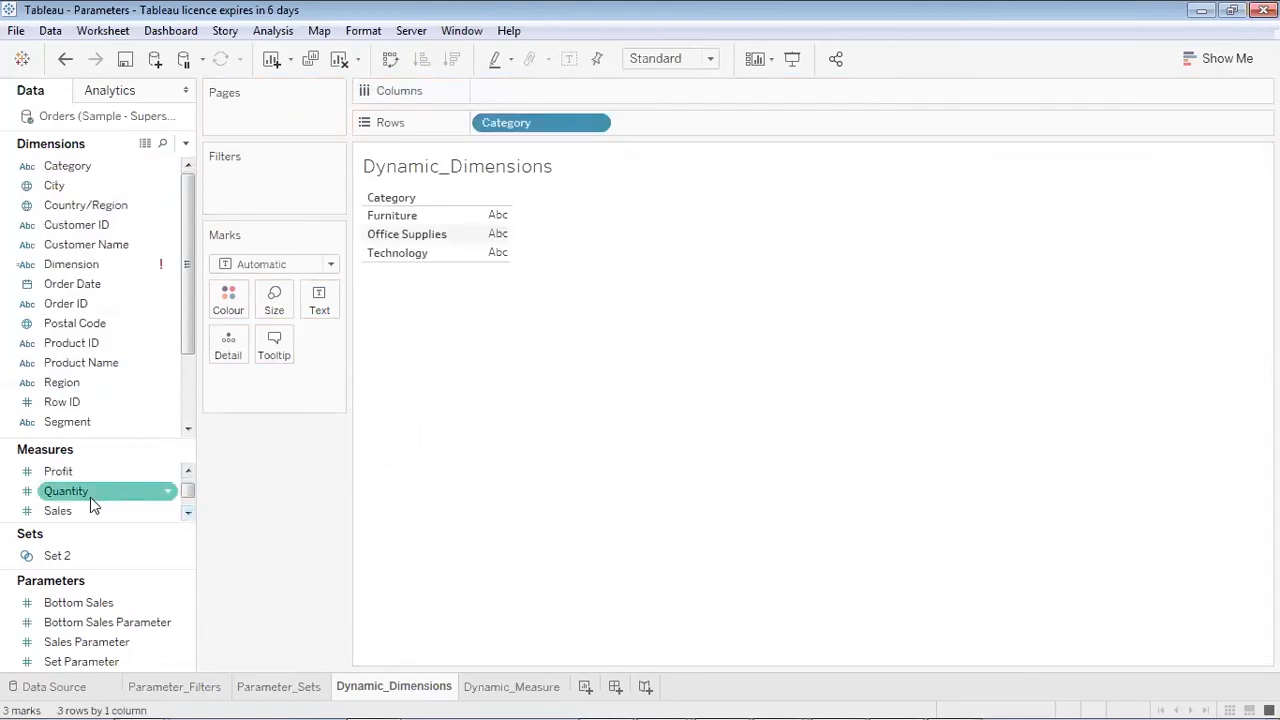
double_click(93, 510)
left_click(1200, 60)
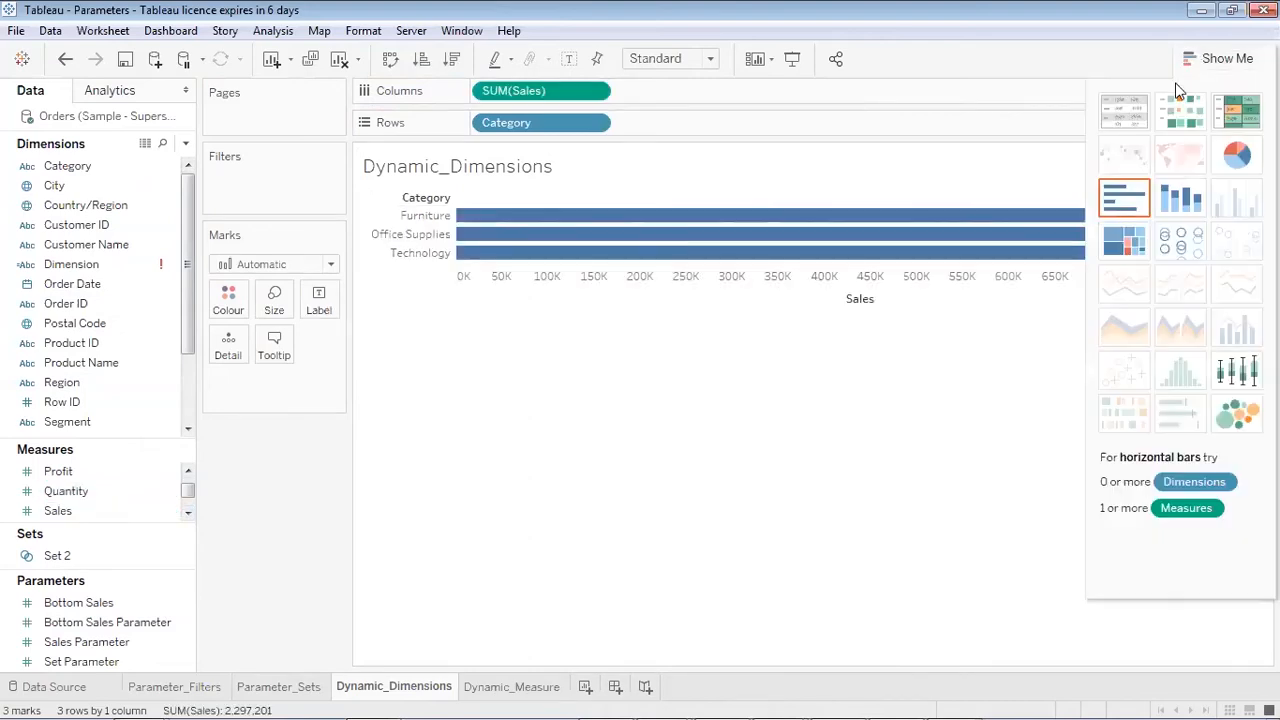
left_click(1112, 112)
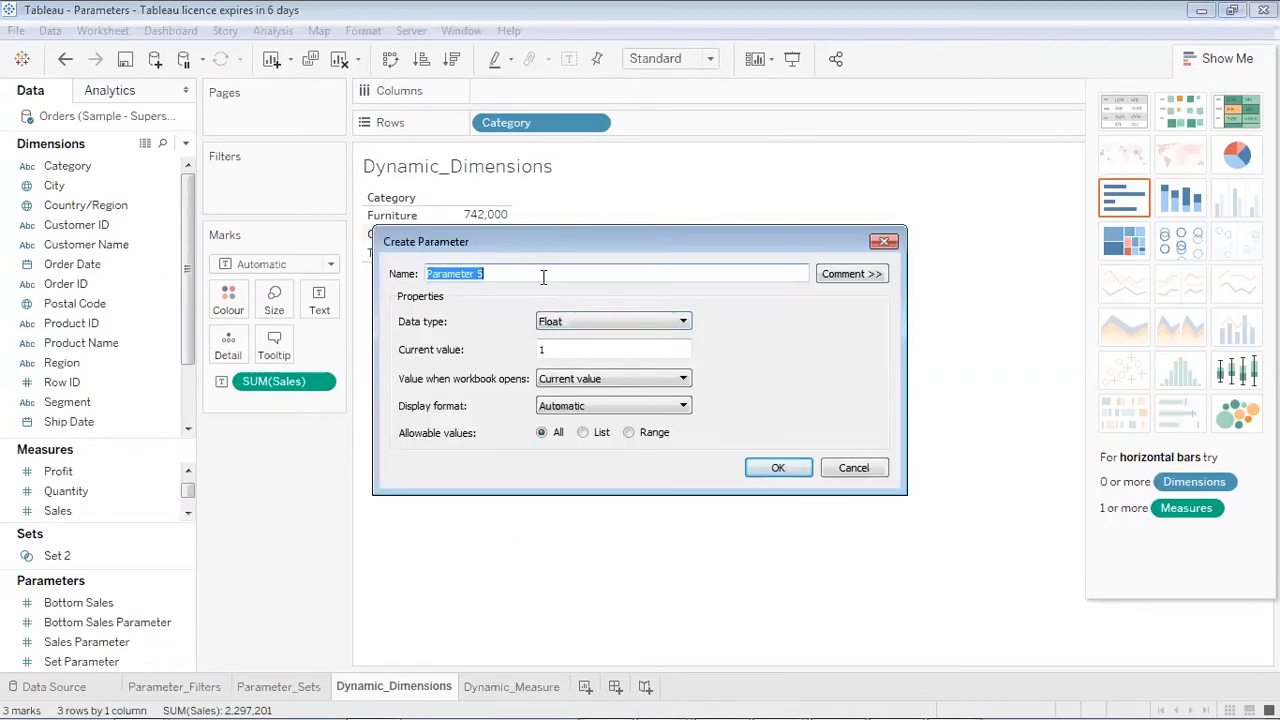
- Name the new parameter "Choose Dimension", set its data type to String and restrict its allowable values to a list
type("Choose Dimension")
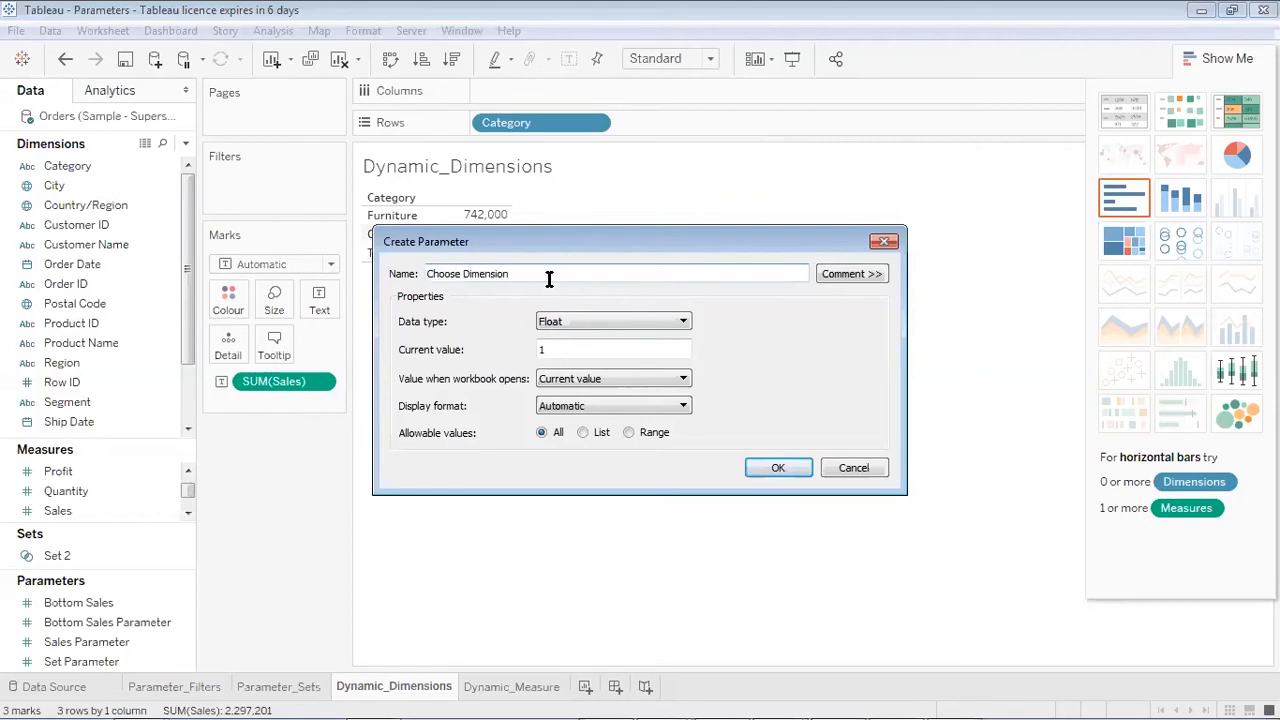
left_click(566, 319)
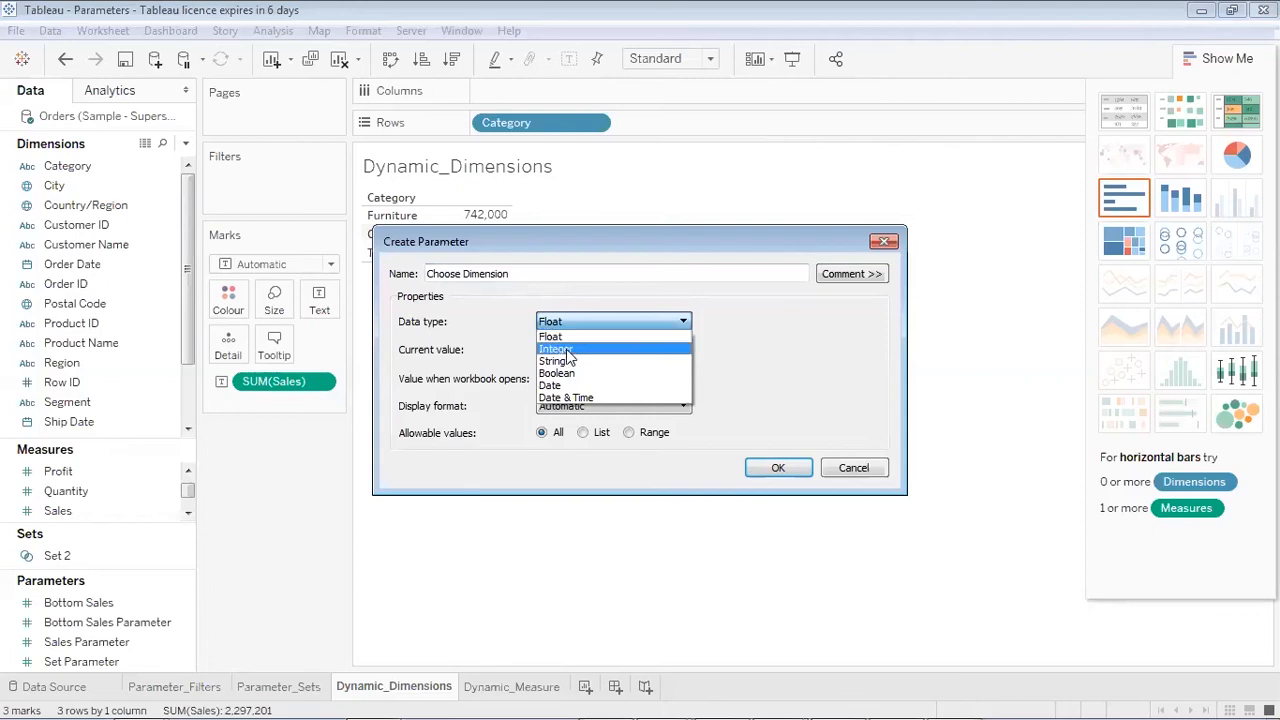
left_click(570, 362)
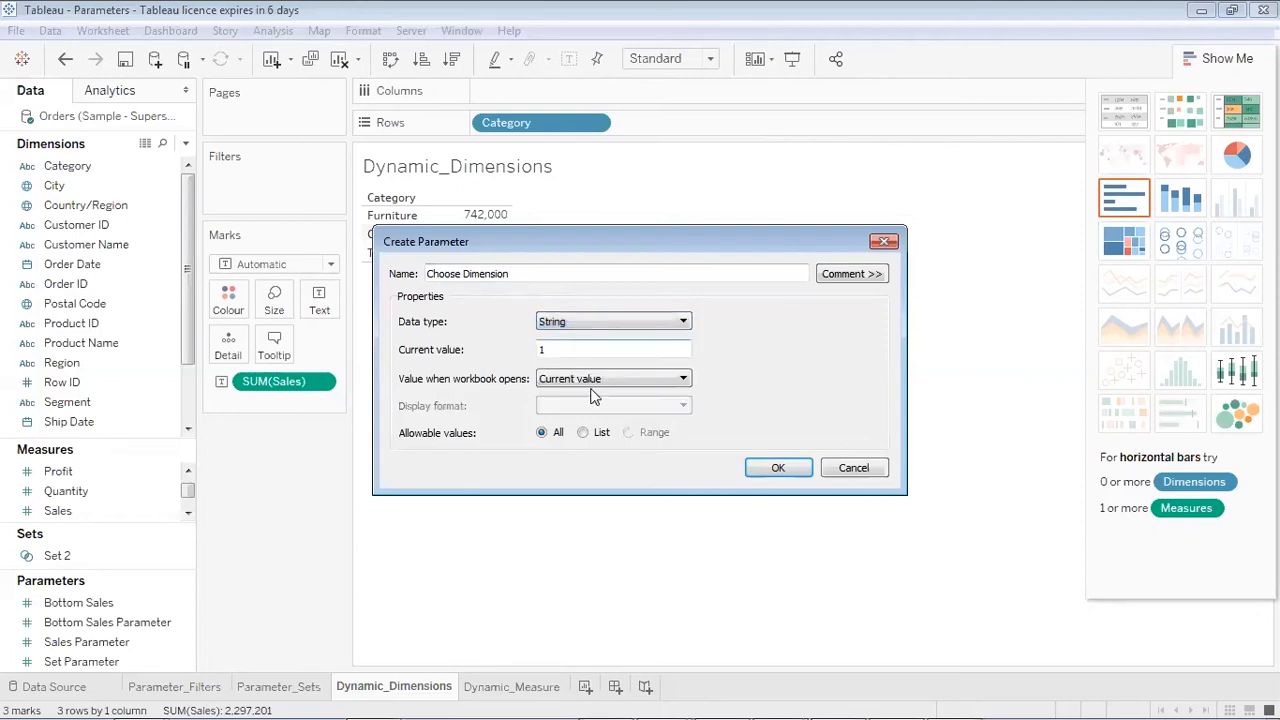
left_click(583, 432)
- Add the values Category and Region to the Choose Dimension parameter's list, keeping their default display names
left_click(509, 509)
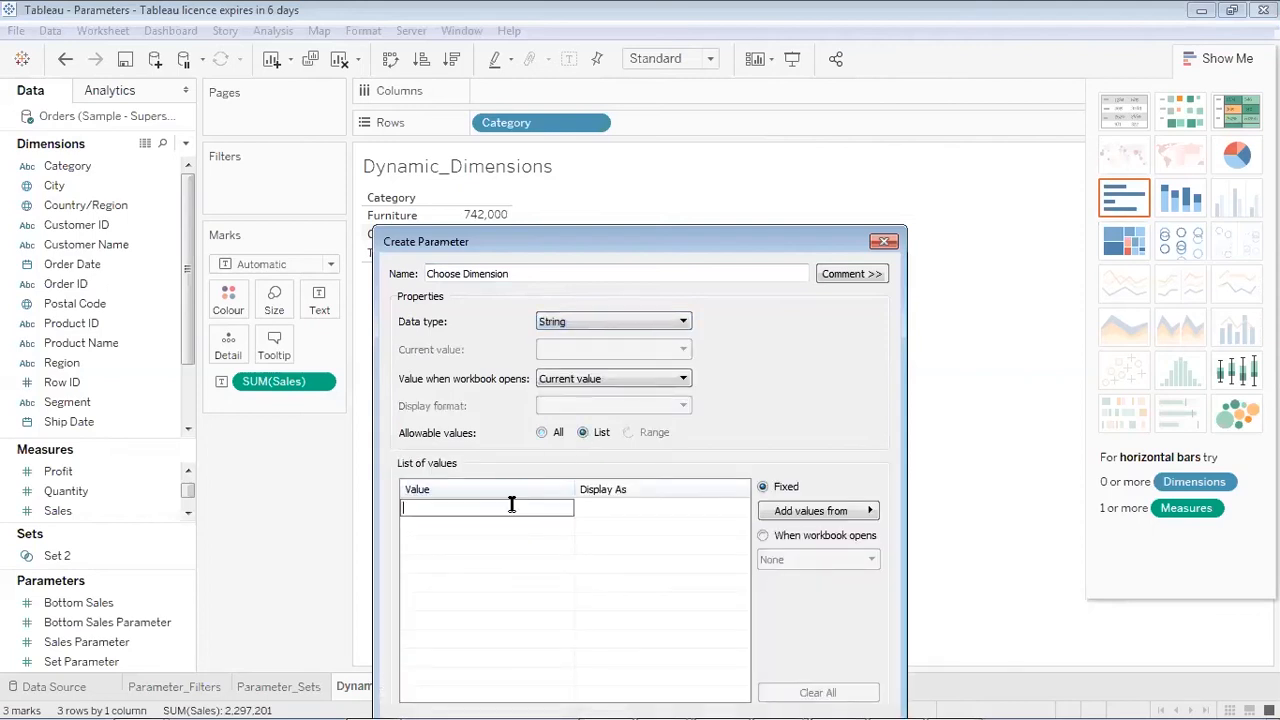
type("Category")
left_click(592, 515)
left_click(592, 512)
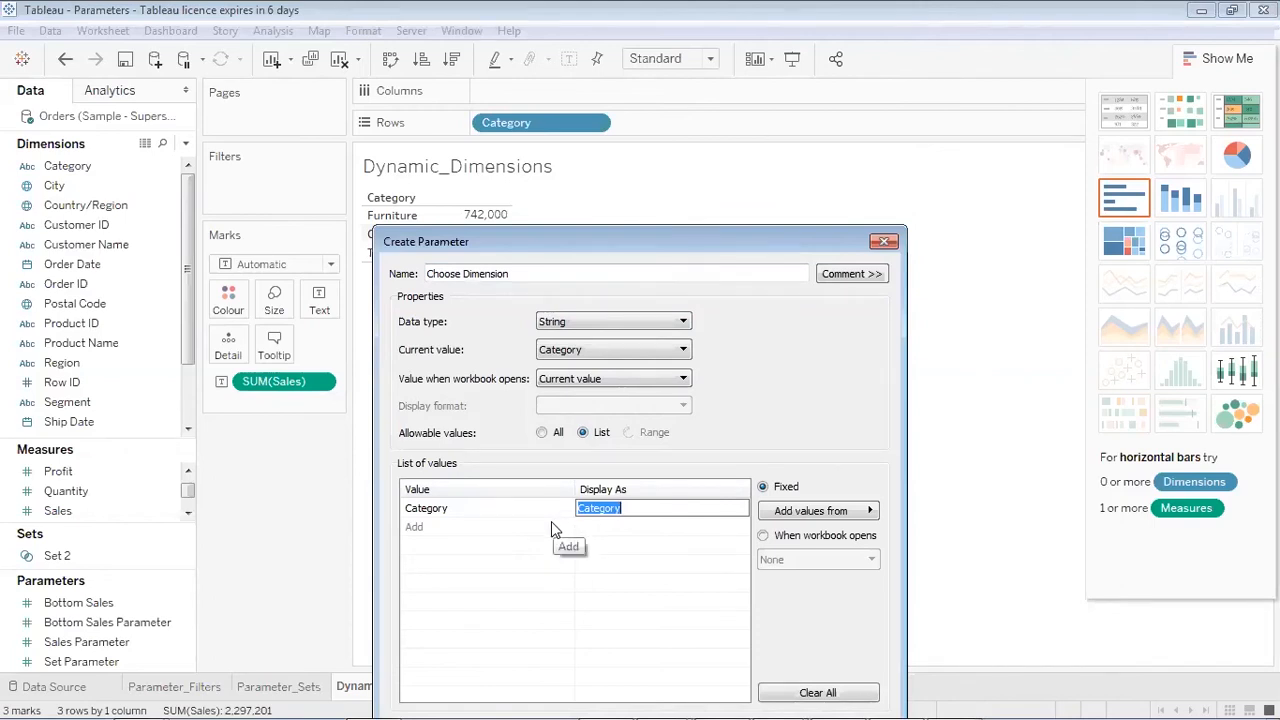
left_click(551, 521)
type("Region")
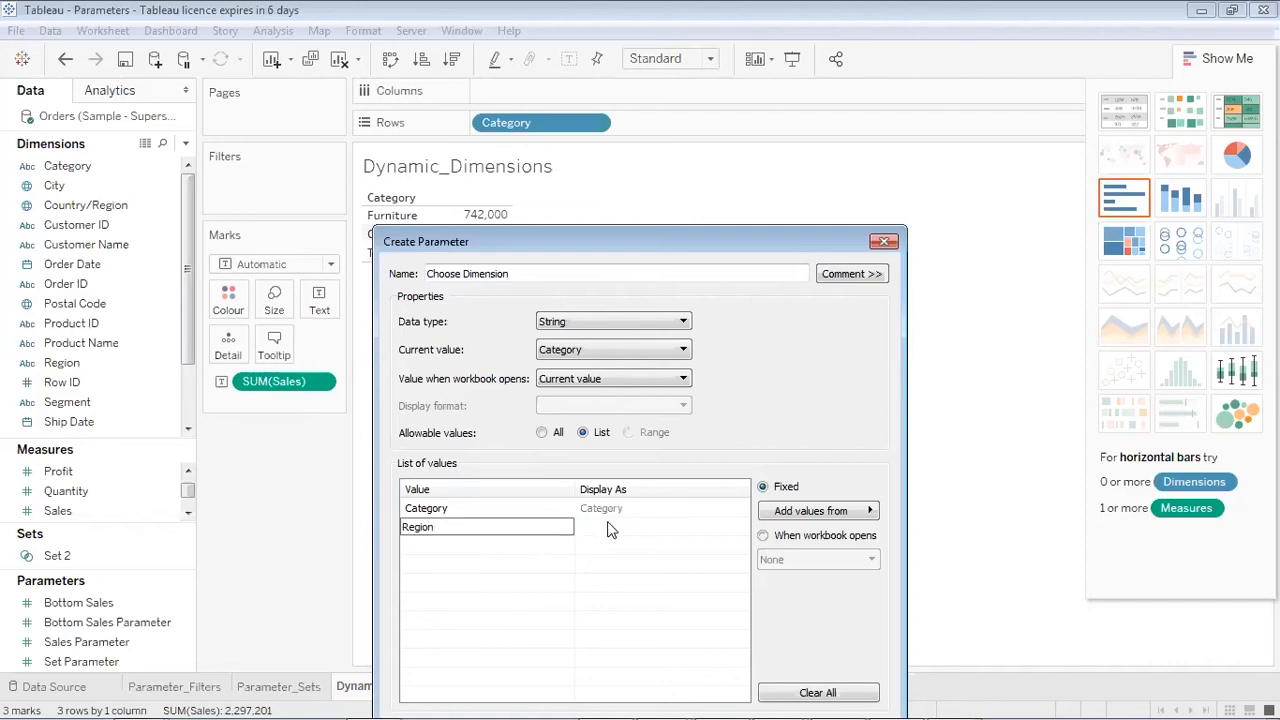
key("Return")
- Add the value Segment to the list and finish creating the Choose Dimension parameter
left_click(551, 546)
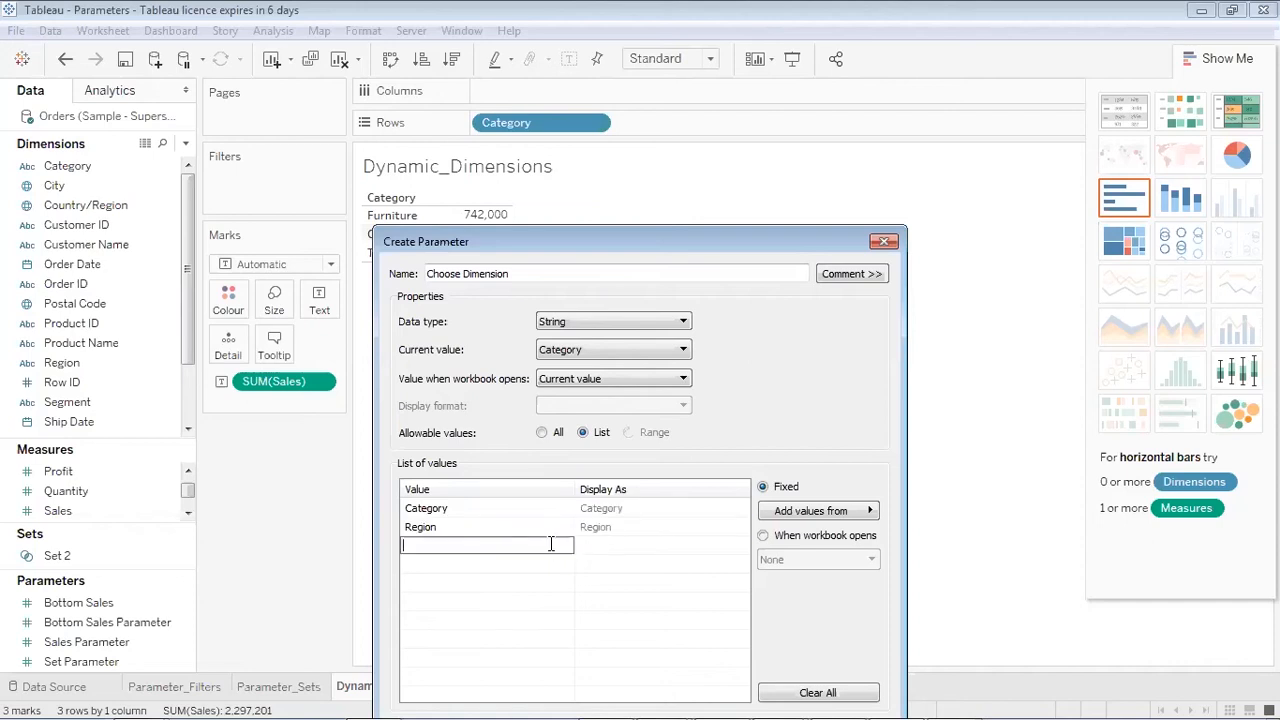
type("Segment")
key("Return")
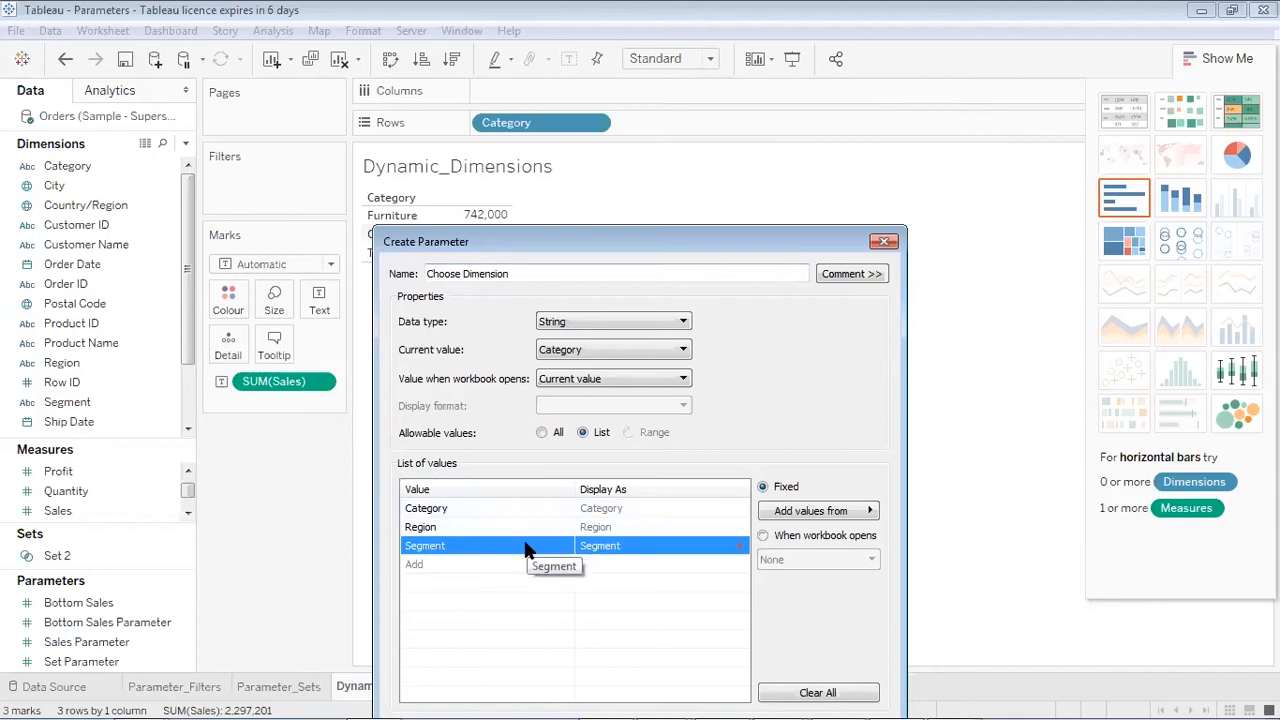
left_click_drag(742, 236, 744, 72)
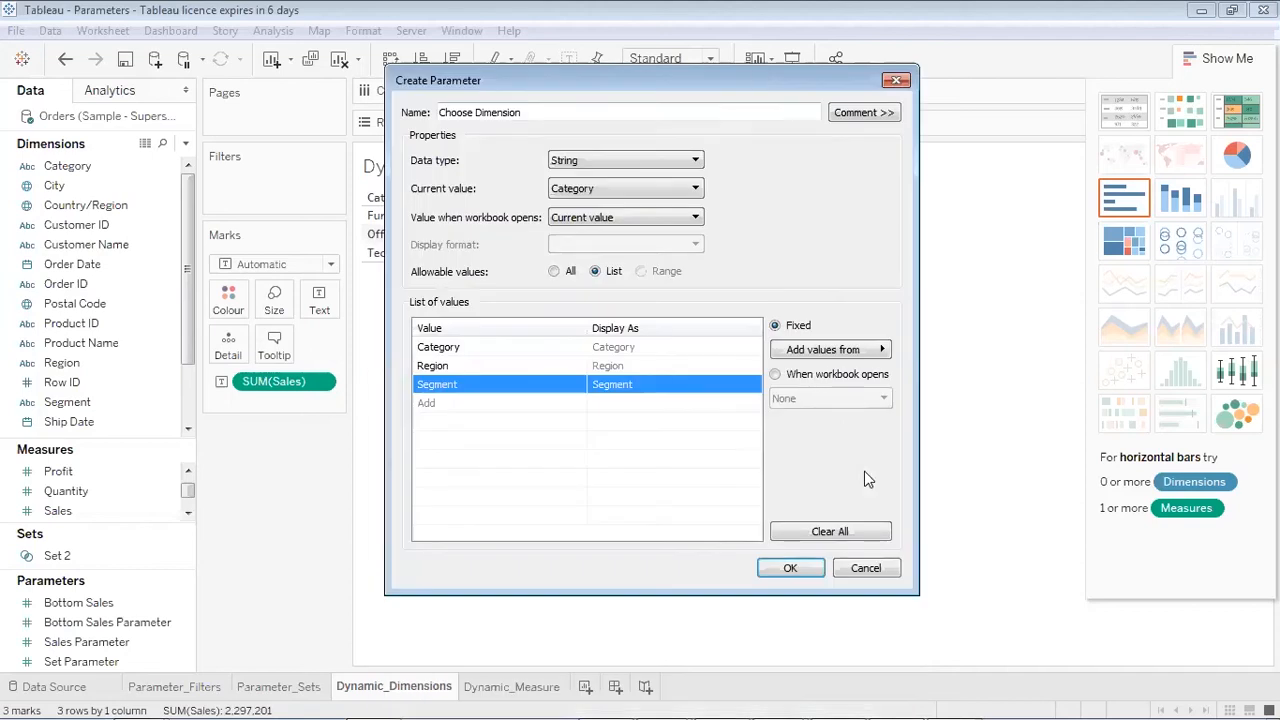
left_click(827, 516)
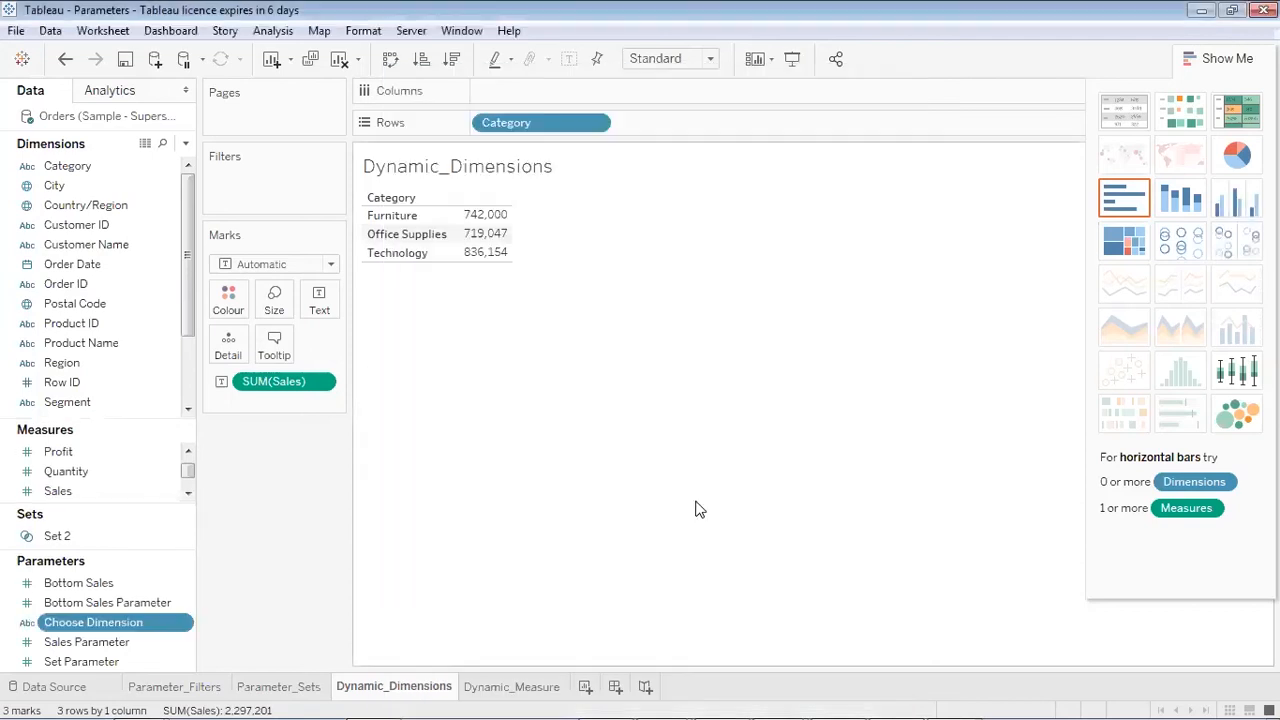
- Create a calculated field named "Dimension" and begin its formula with CASE [Choose Dimension]
left_click(186, 144)
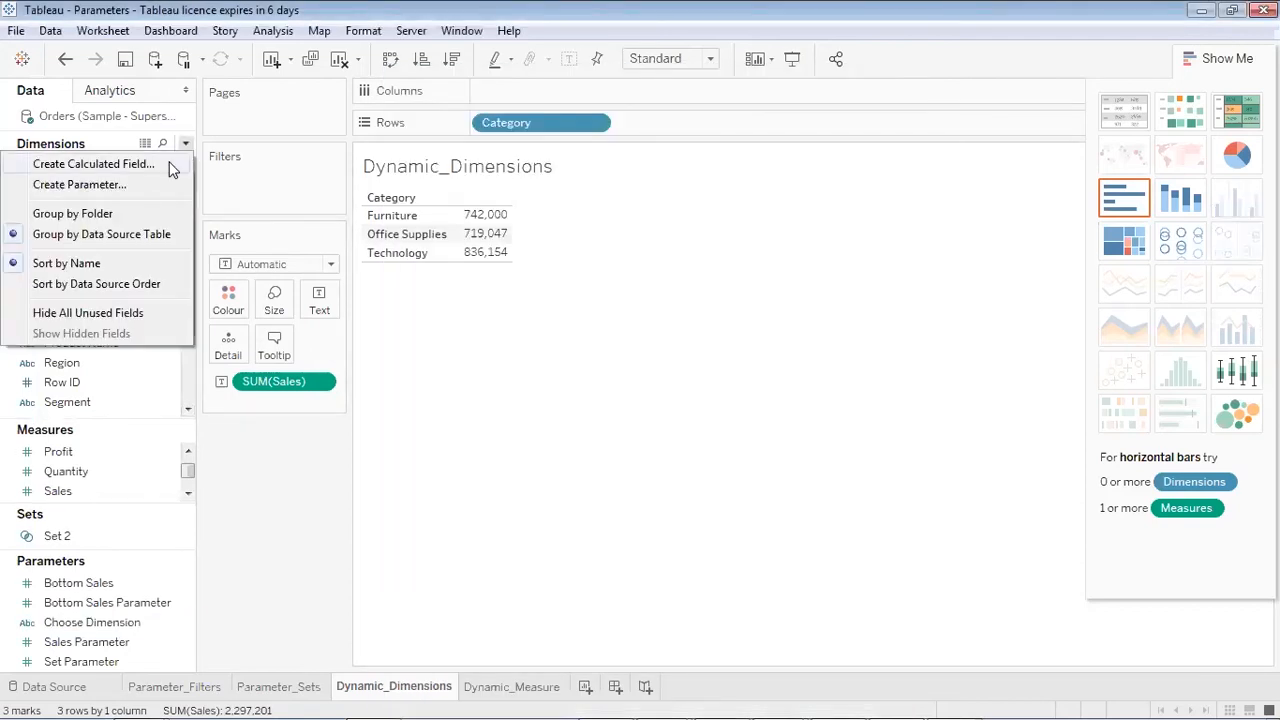
left_click(170, 170)
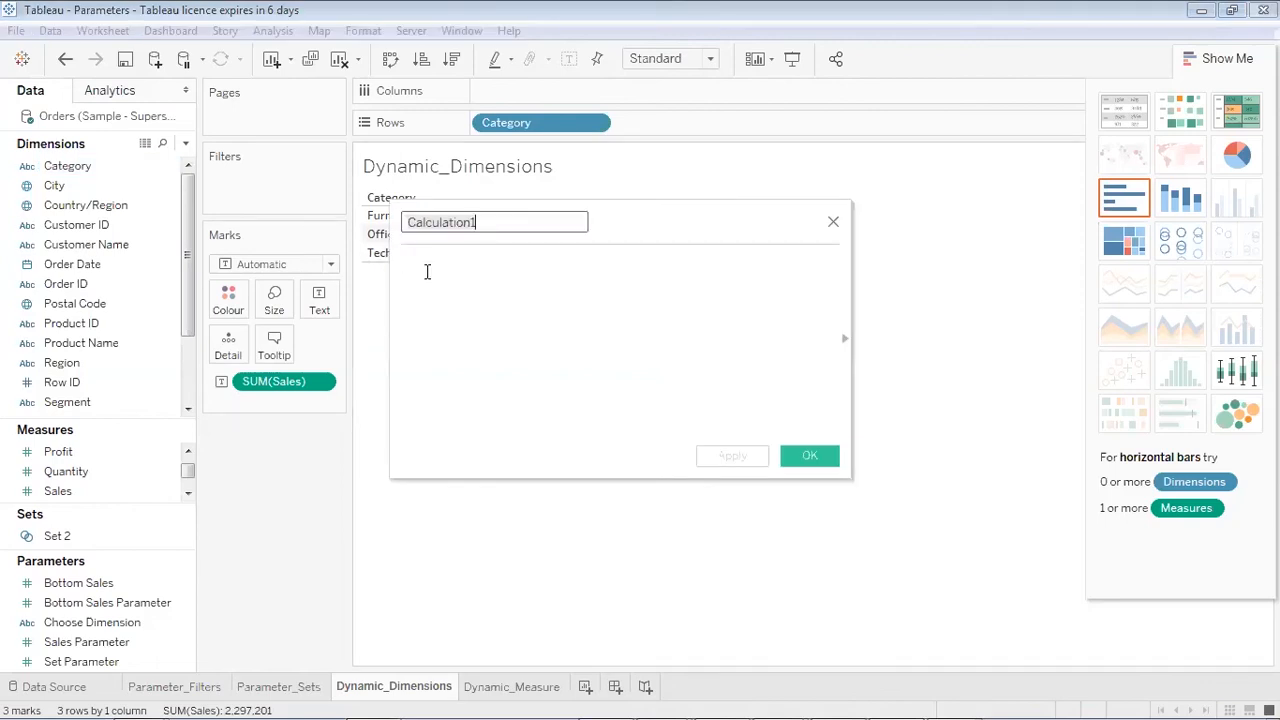
type("Dimension")
left_click(426, 271)
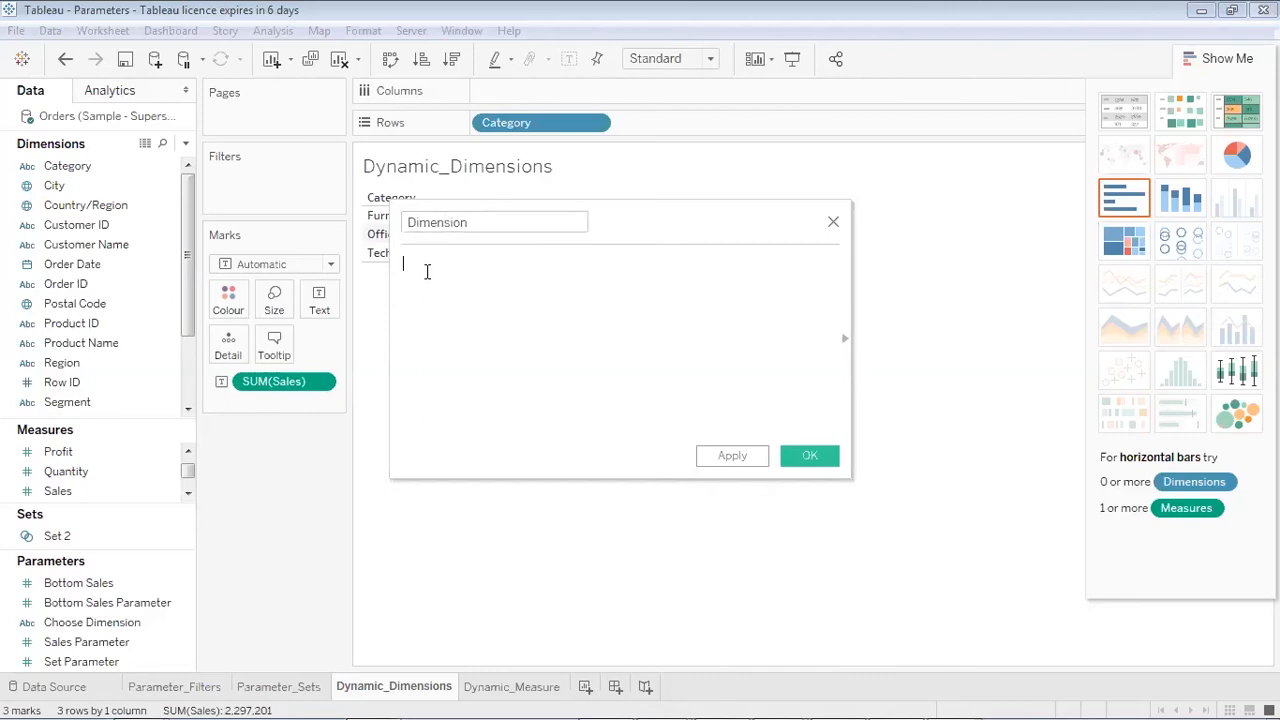
type("C")
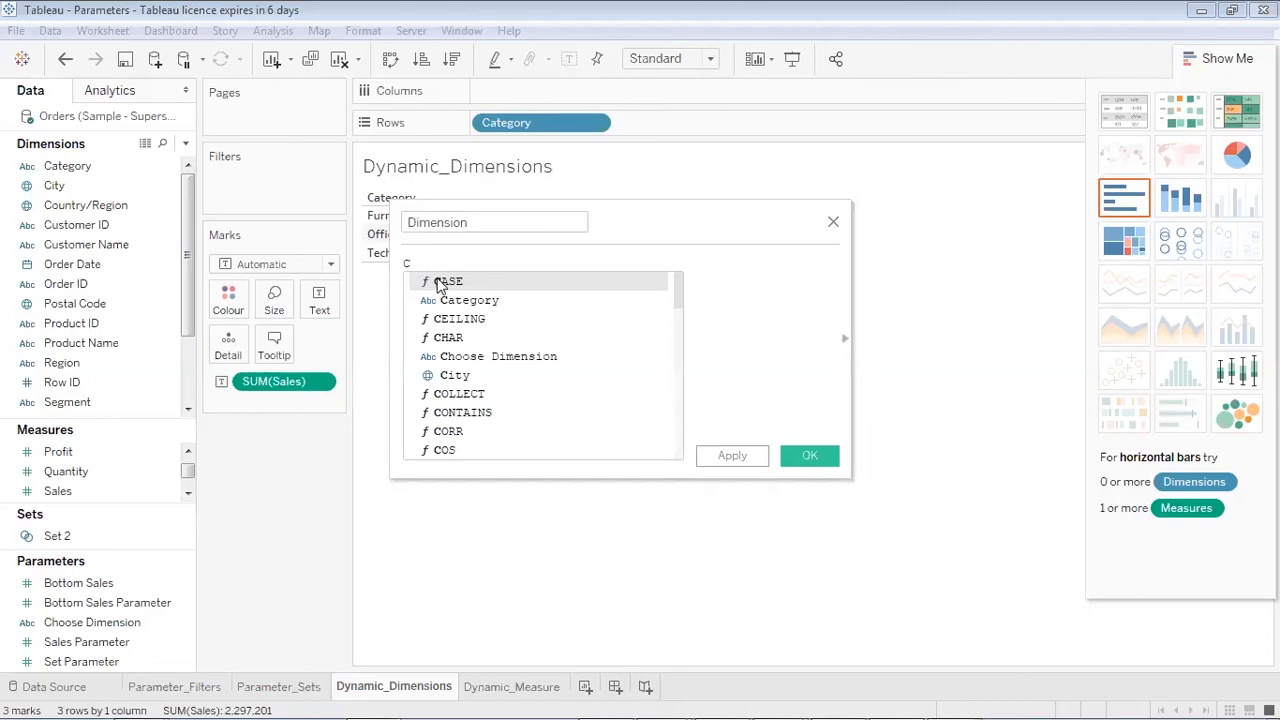
left_click(438, 281)
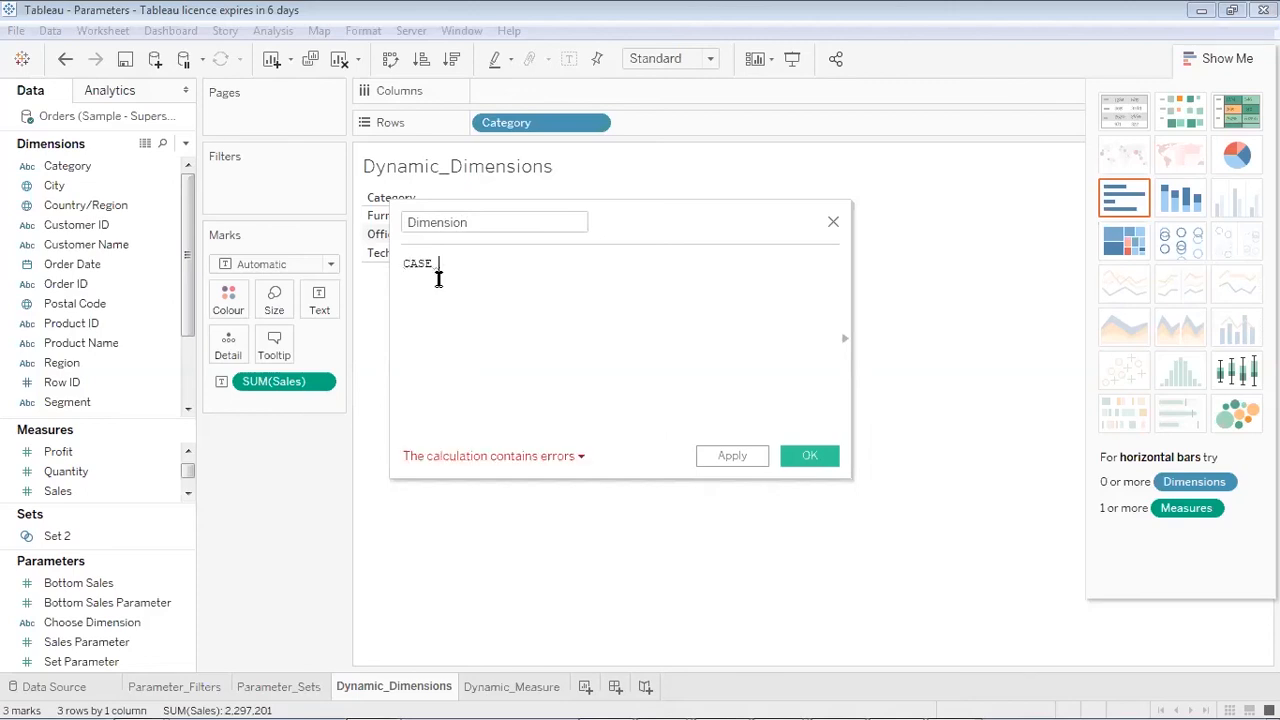
type("[ch")
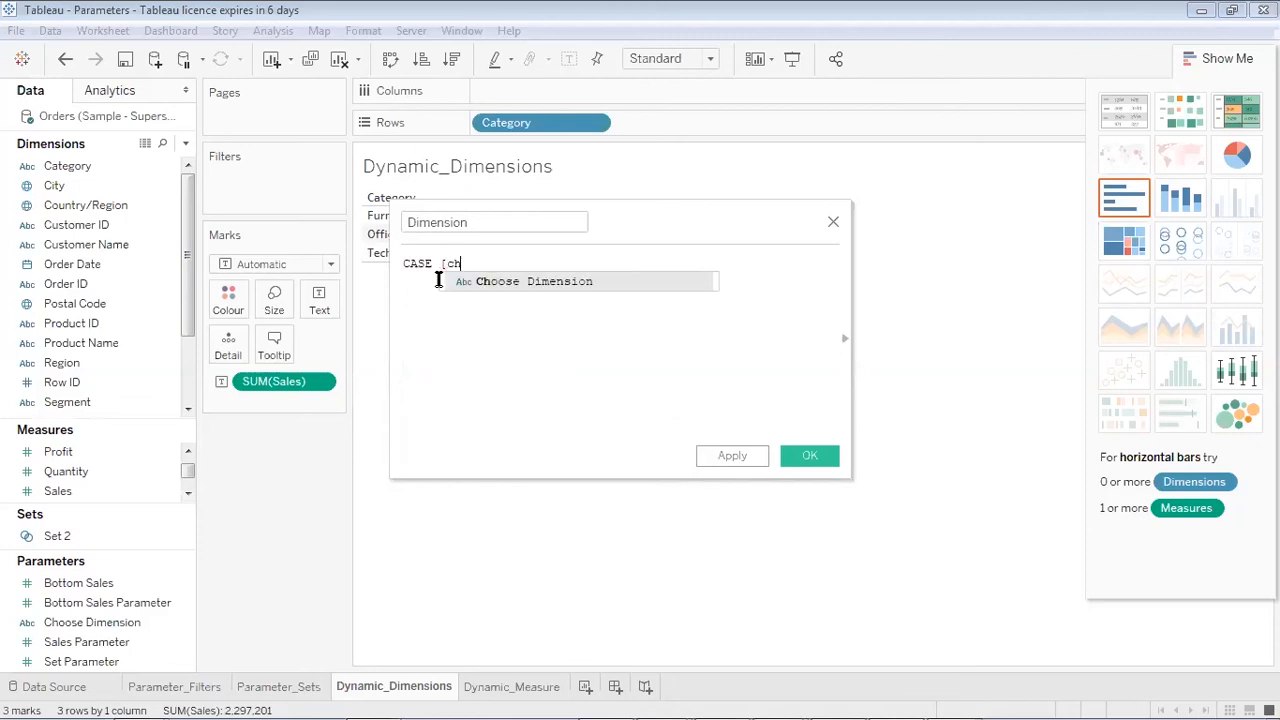
key("Return")
key("Return")
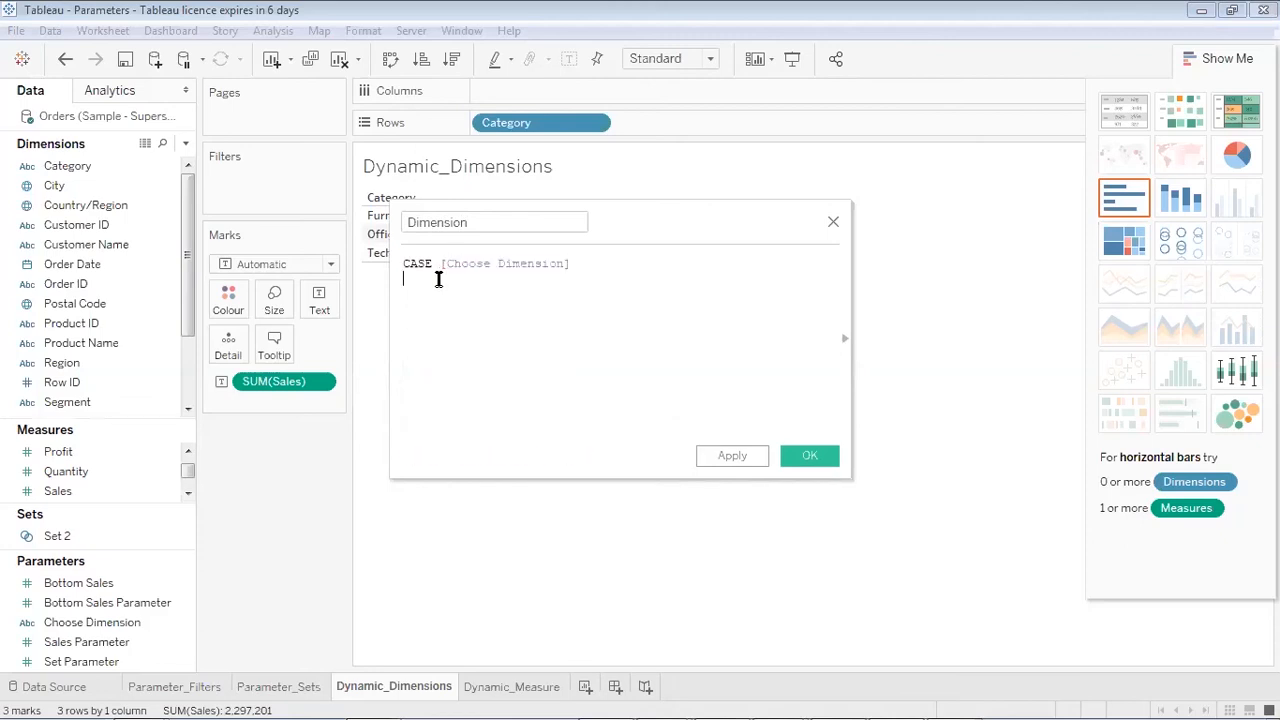
- Add the clause WHEN "Category" THEN [Category] on the formula's second line
type("Whe")
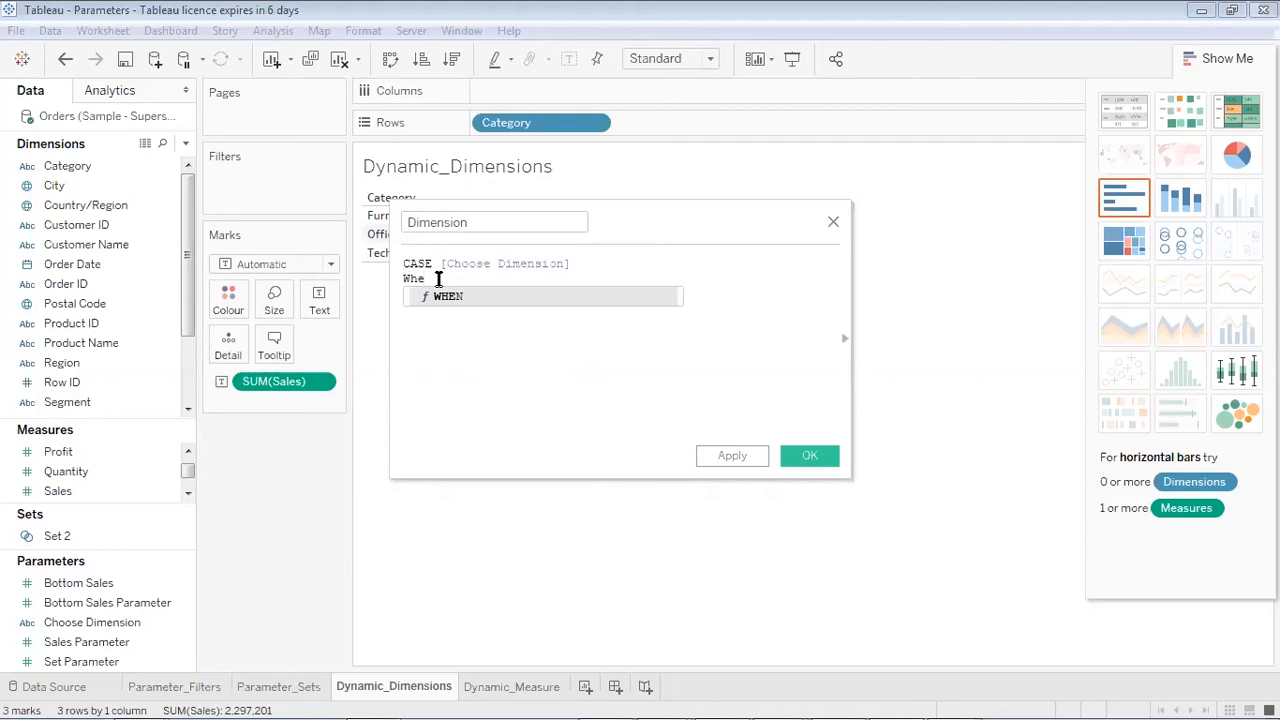
key("Return")
type("\"")
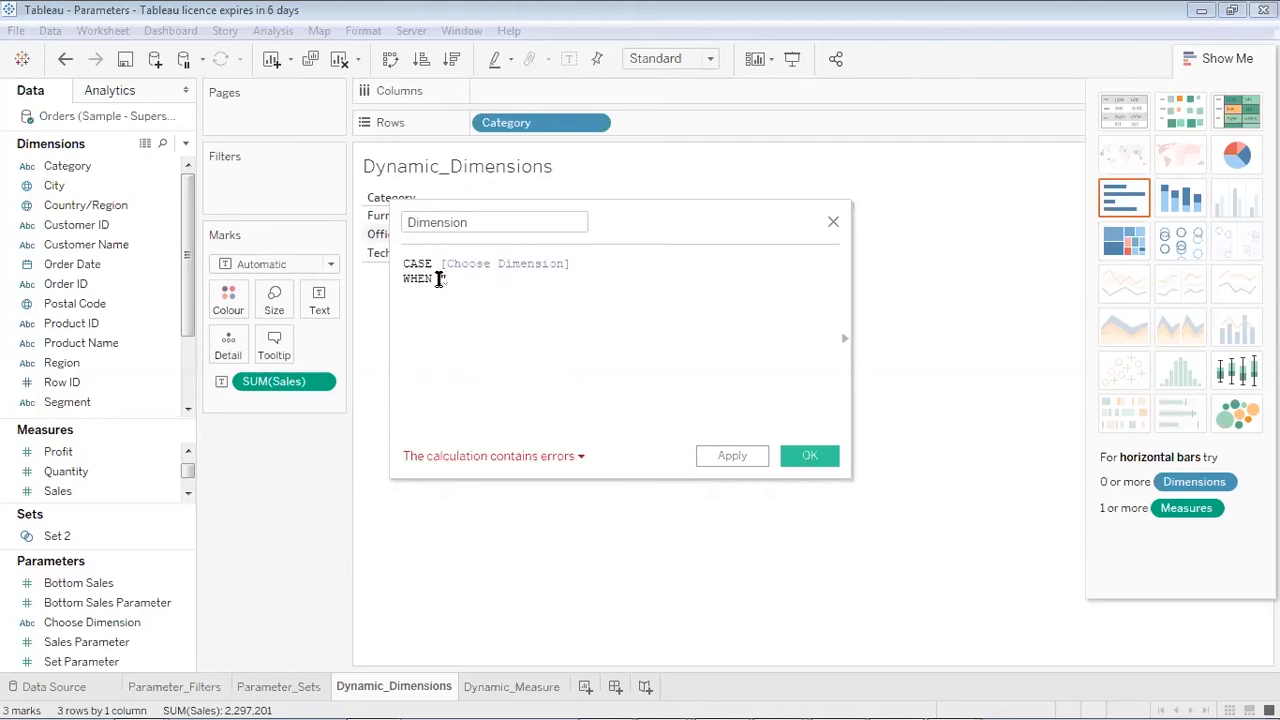
type("C")
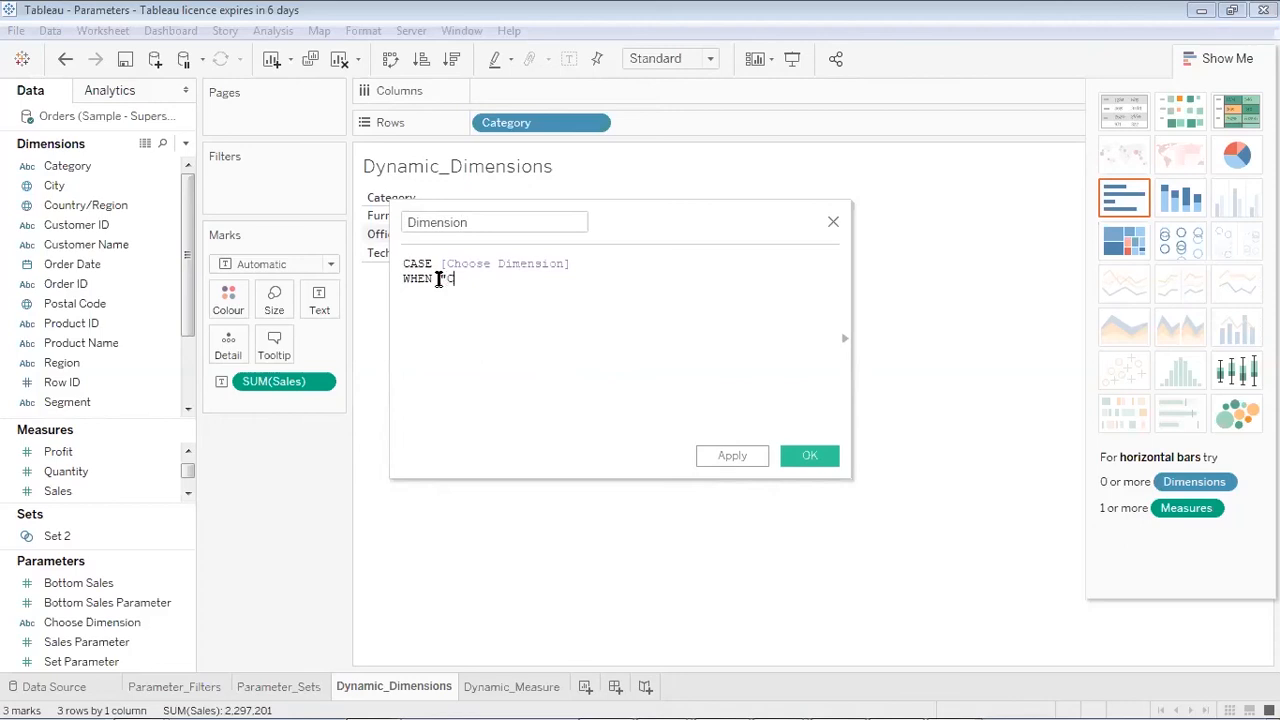
type("ategory\" th")
key("Return")
type("[Ca")
key("Return")
key("Return")
- Add the clause WHEN "Region" THEN [Region] below the Category clause
type("WHEN")
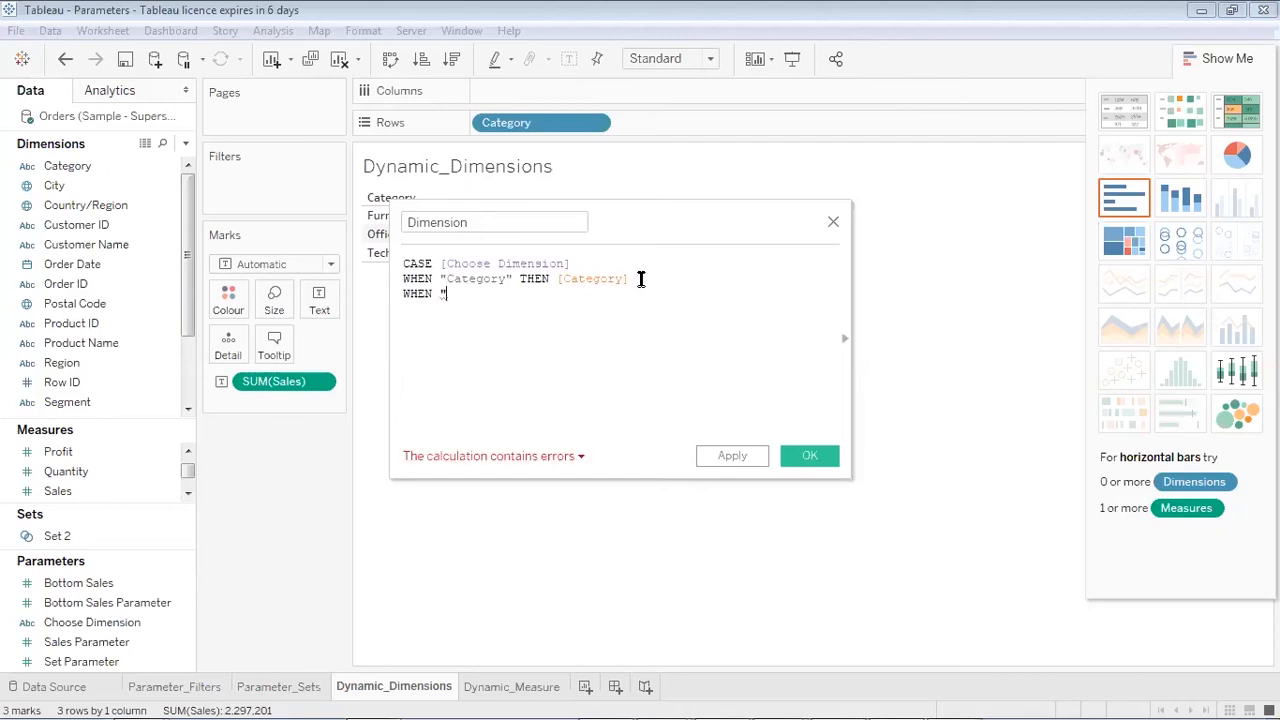
type("\"Region\" the")
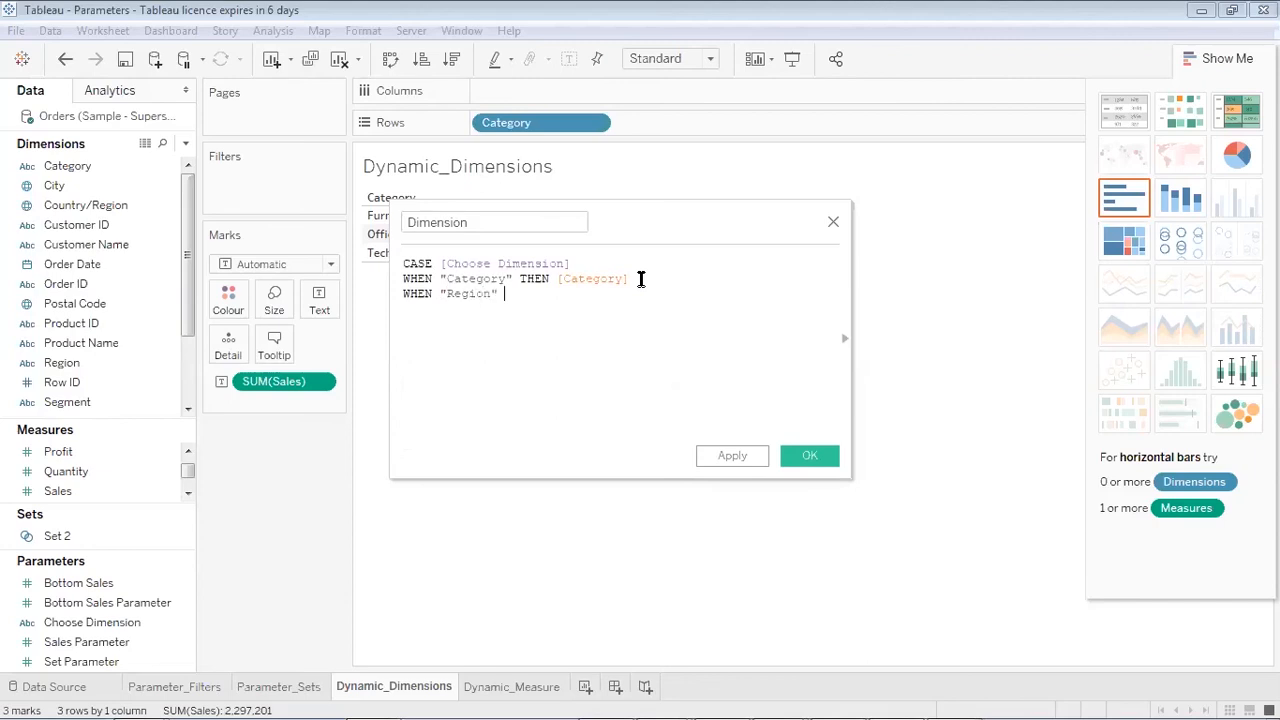
key("Return")
type("[reg")
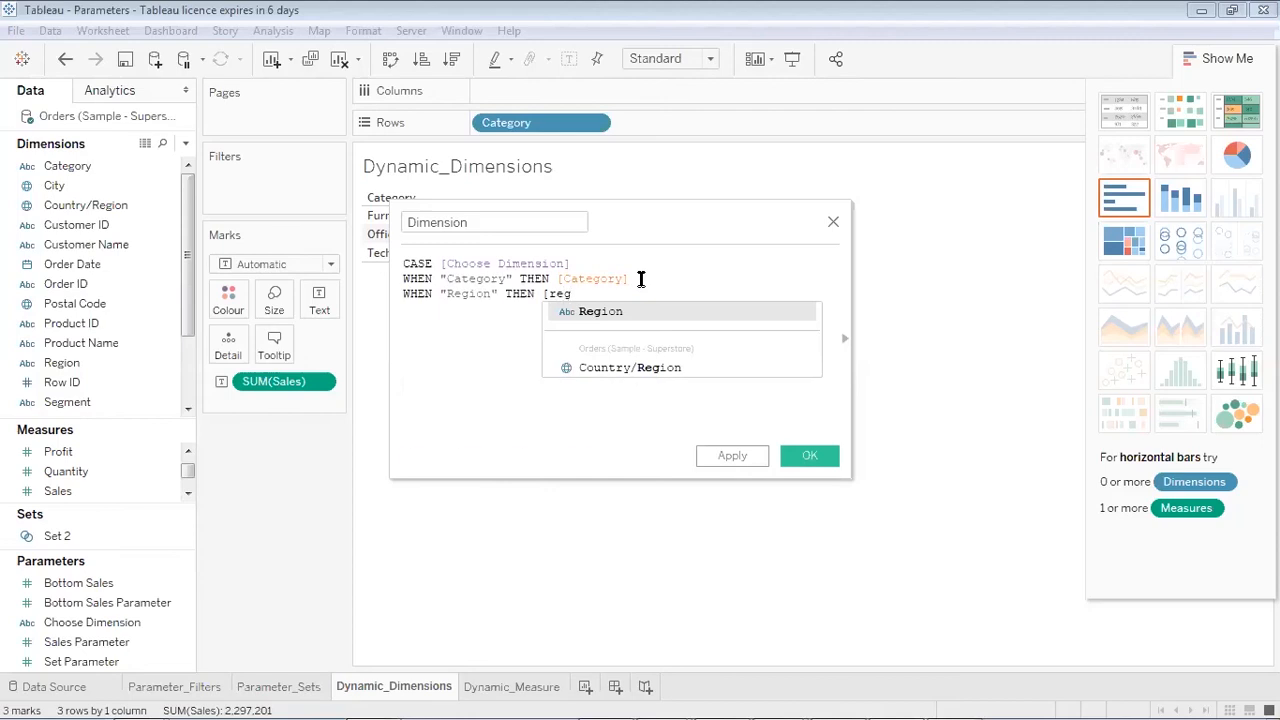
key("Return")
key("Return")
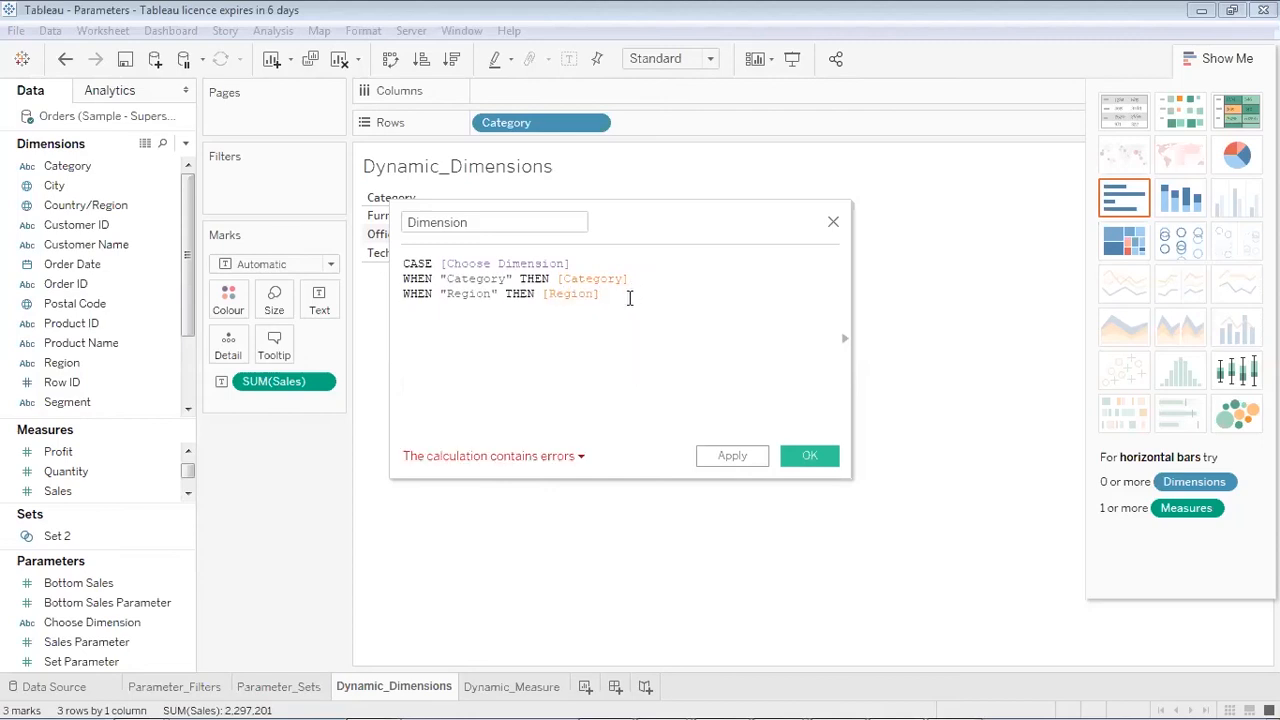
- Duplicate the Region clause on a new line and adapt it to WHEN "Segment" THEN [Segment]
left_click_drag(629, 294, 390, 294)
key("ctrl+c")
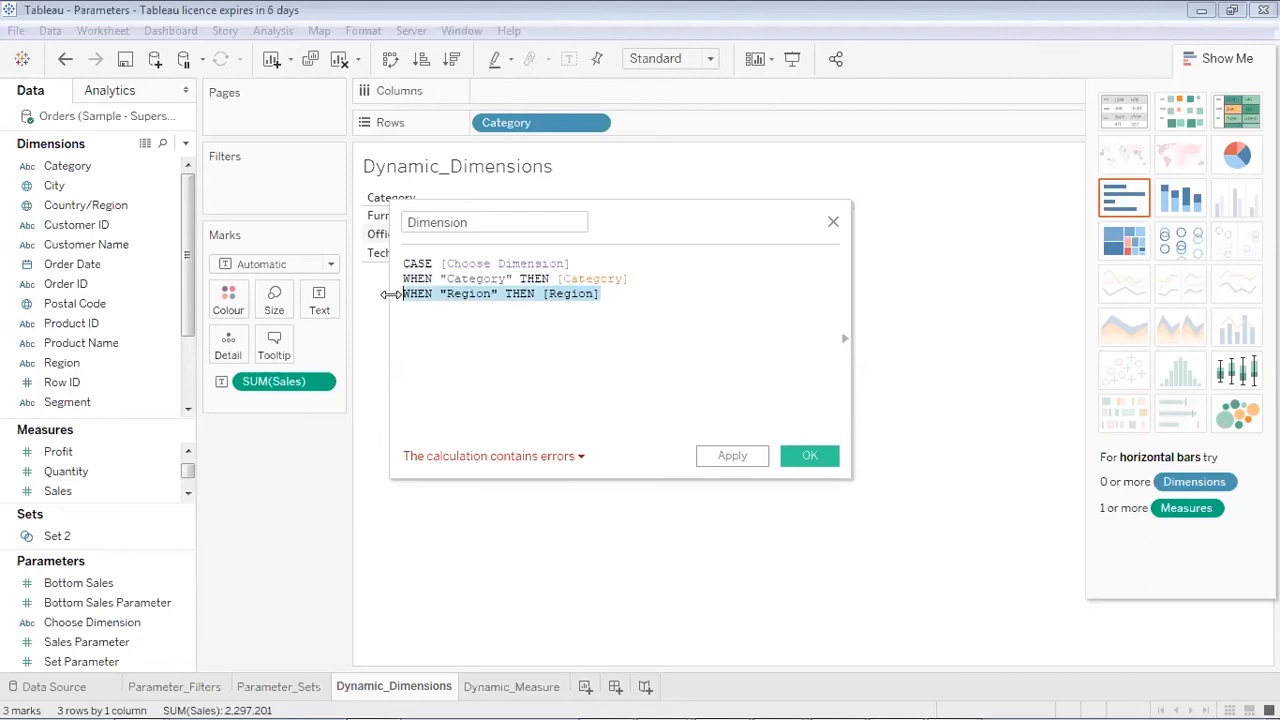
left_click(677, 291)
key("Return")
key("ctrl+v")
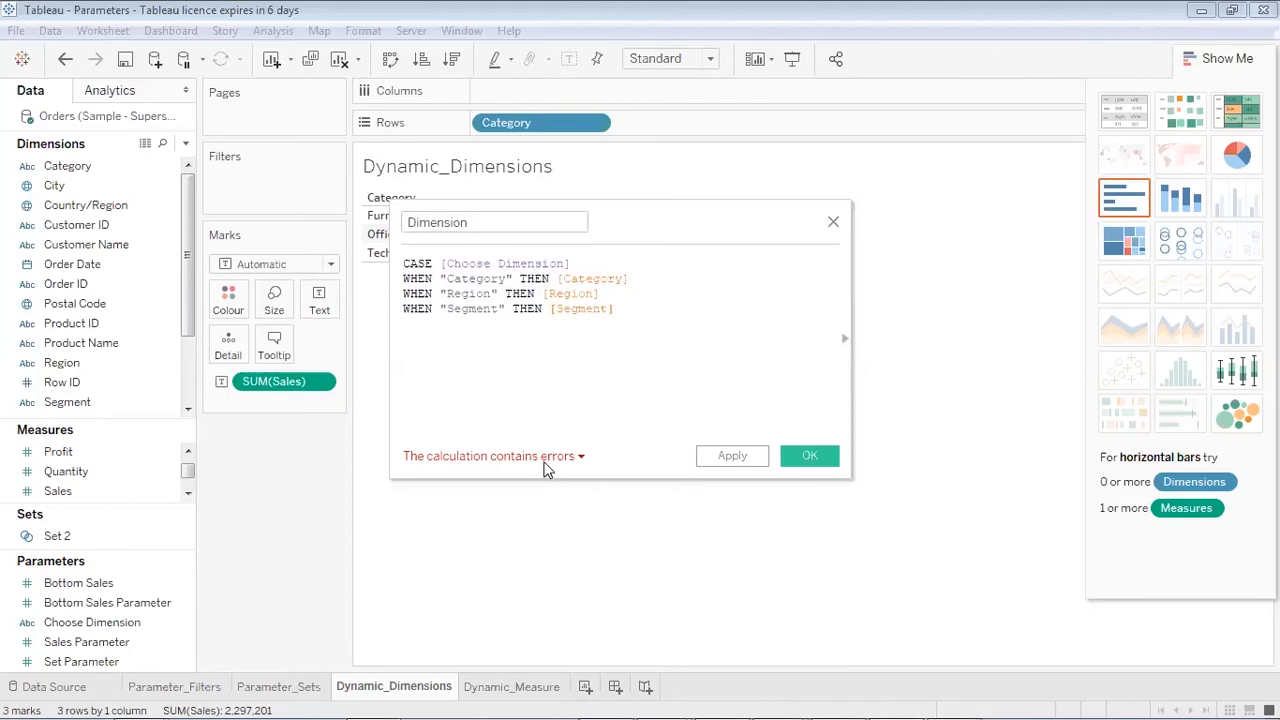
- Check the formula's error details and close the CASE statement with END on a new line
left_click(545, 460)
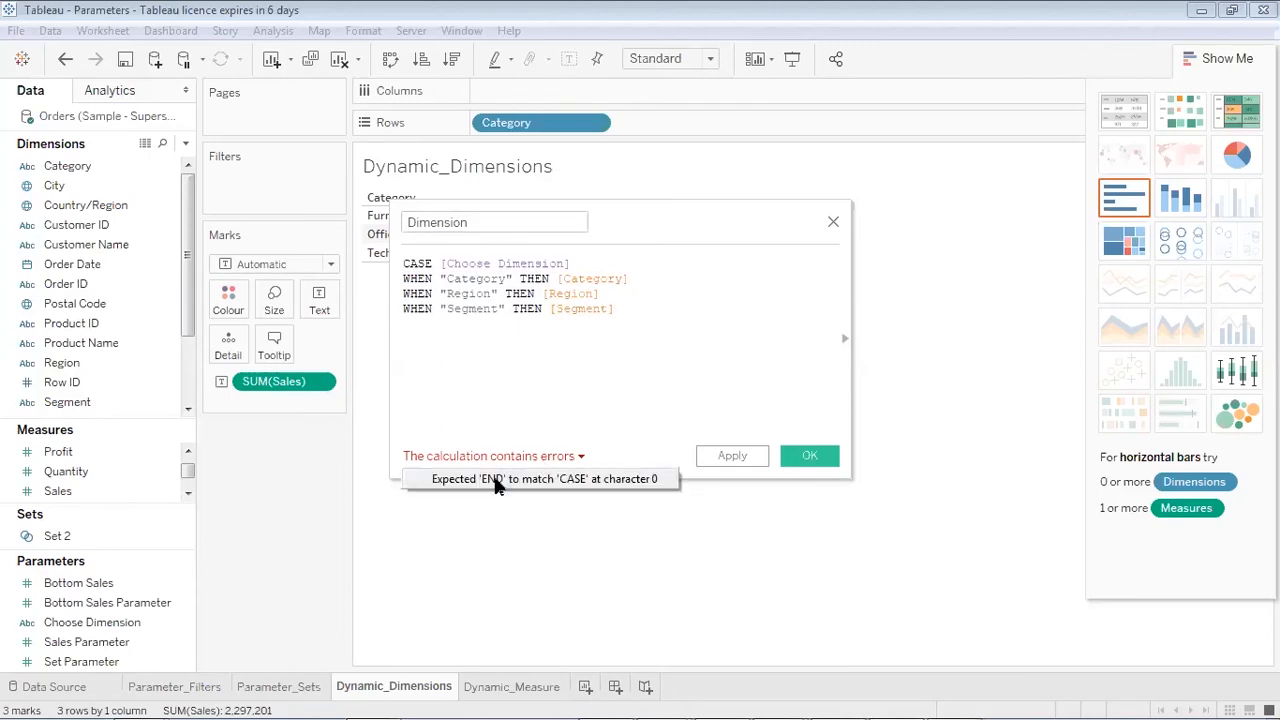
left_click(619, 308)
key("Return")
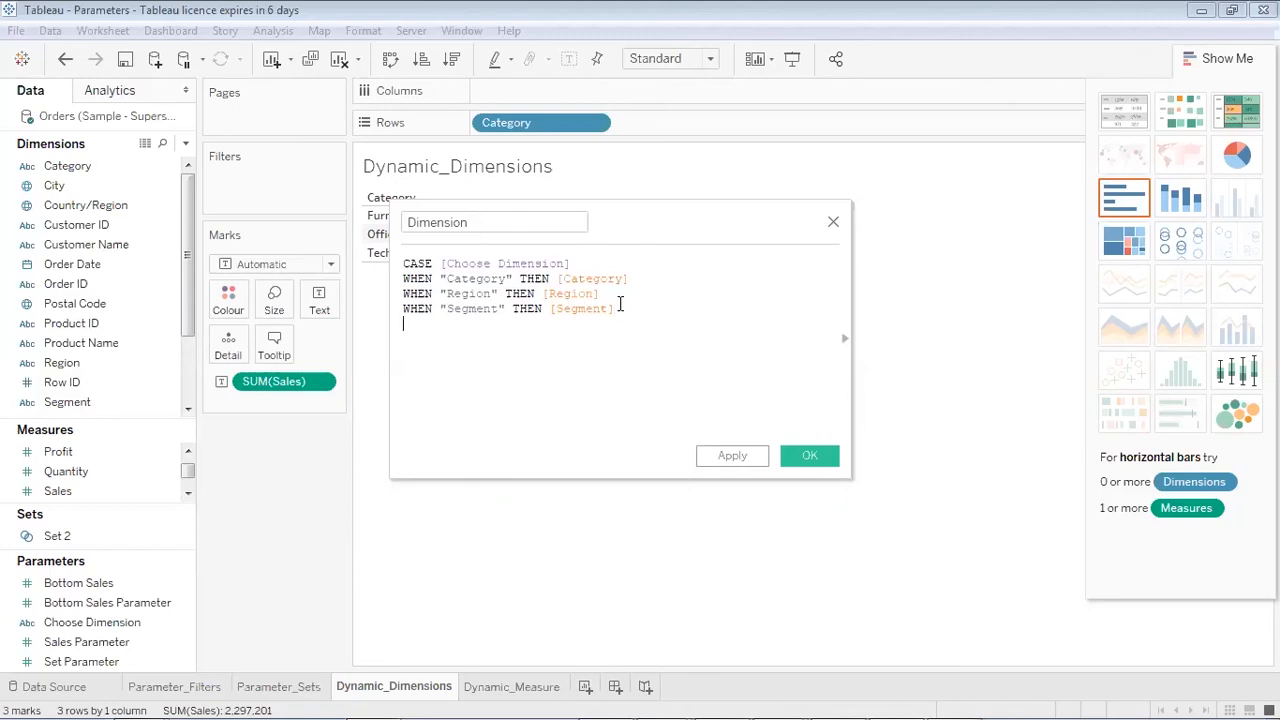
type("END")
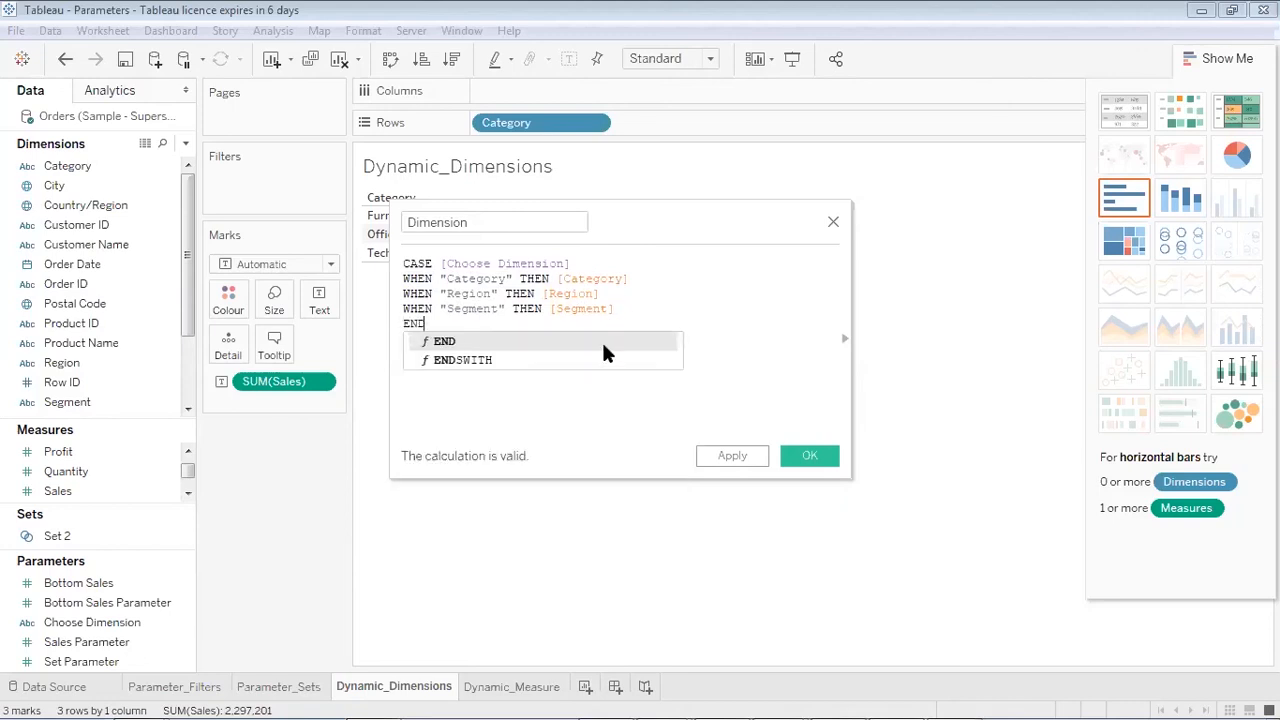
left_click(603, 345)
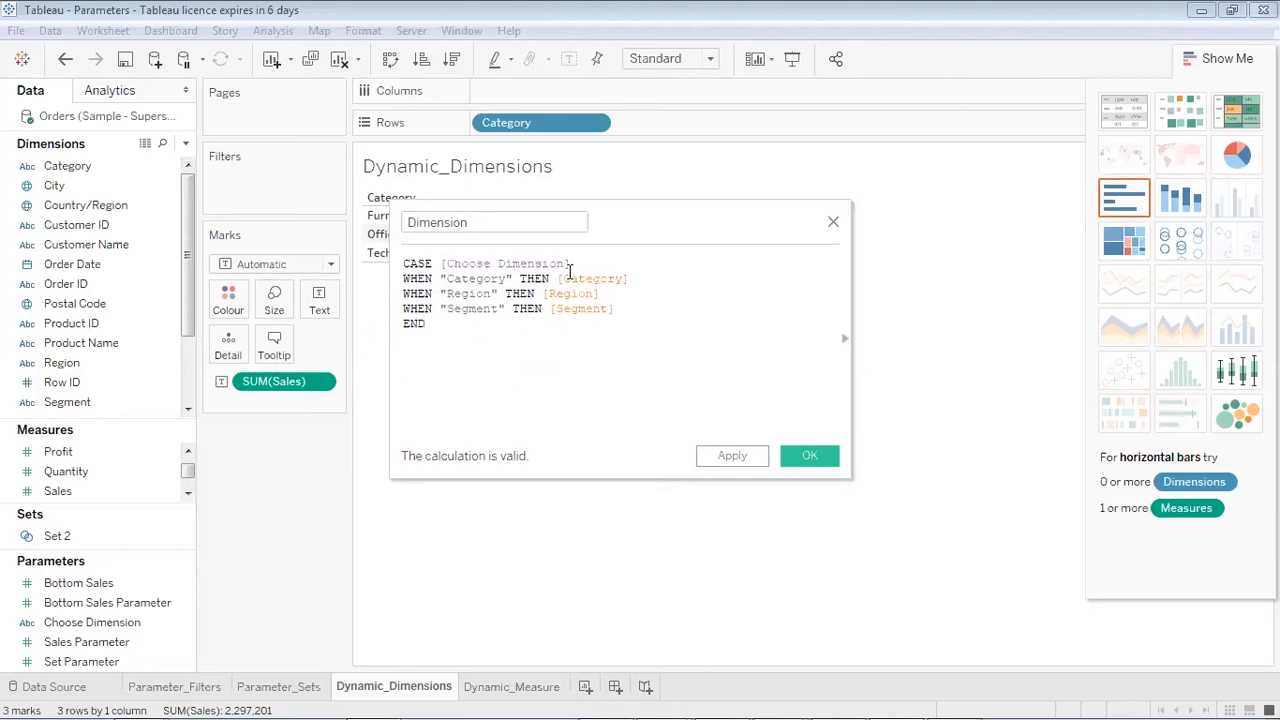
- Review how the Category, Region and Segment values in the formula's WHEN clauses map to their fields
double_click(478, 281)
double_click(587, 281)
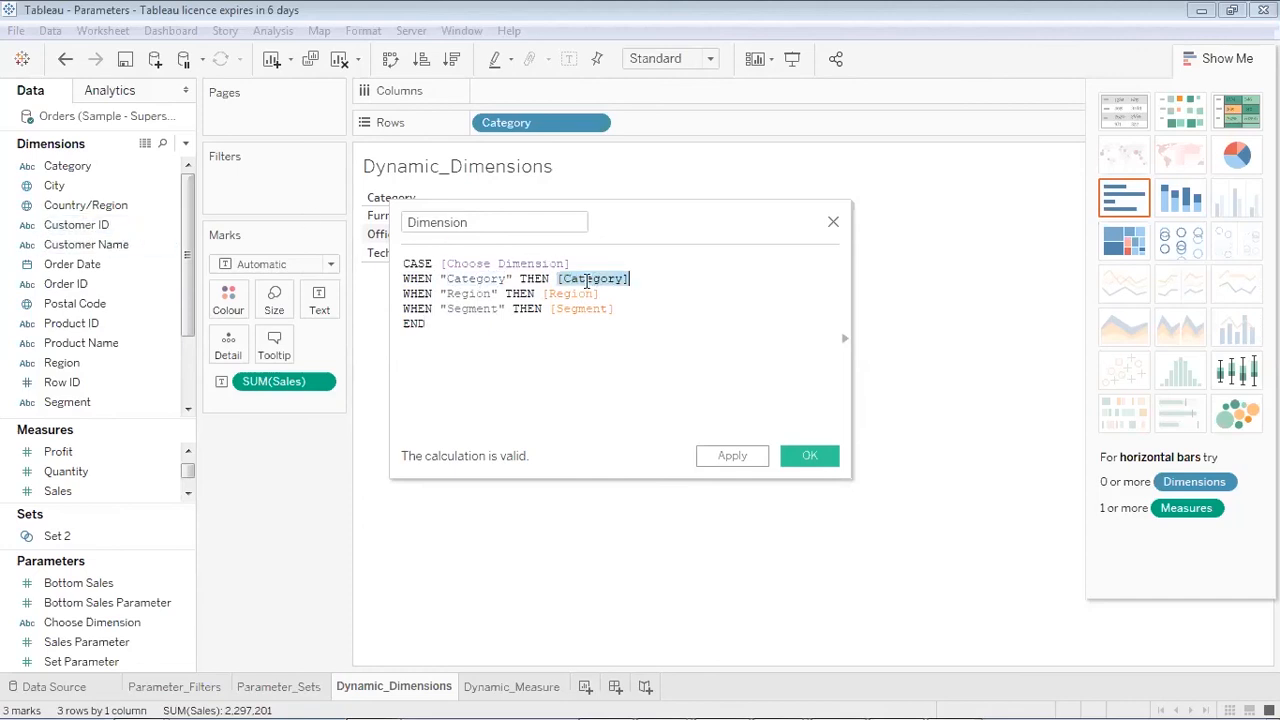
double_click(474, 297)
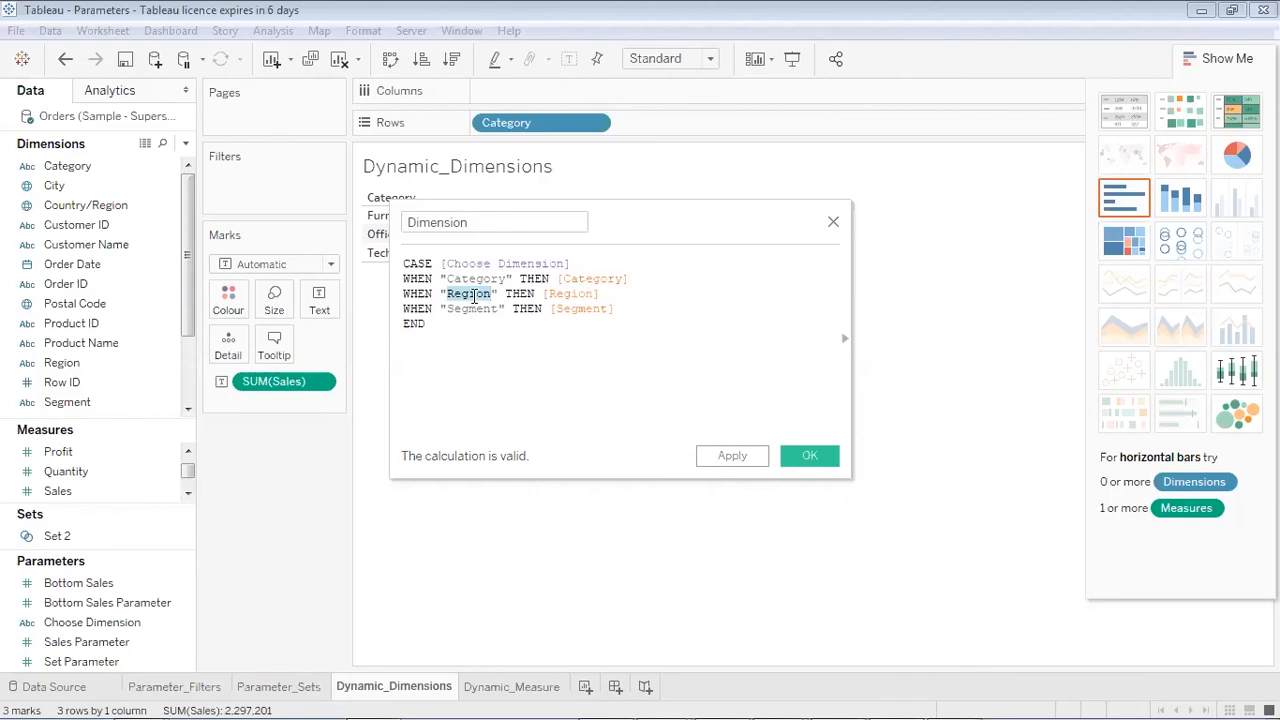
double_click(567, 293)
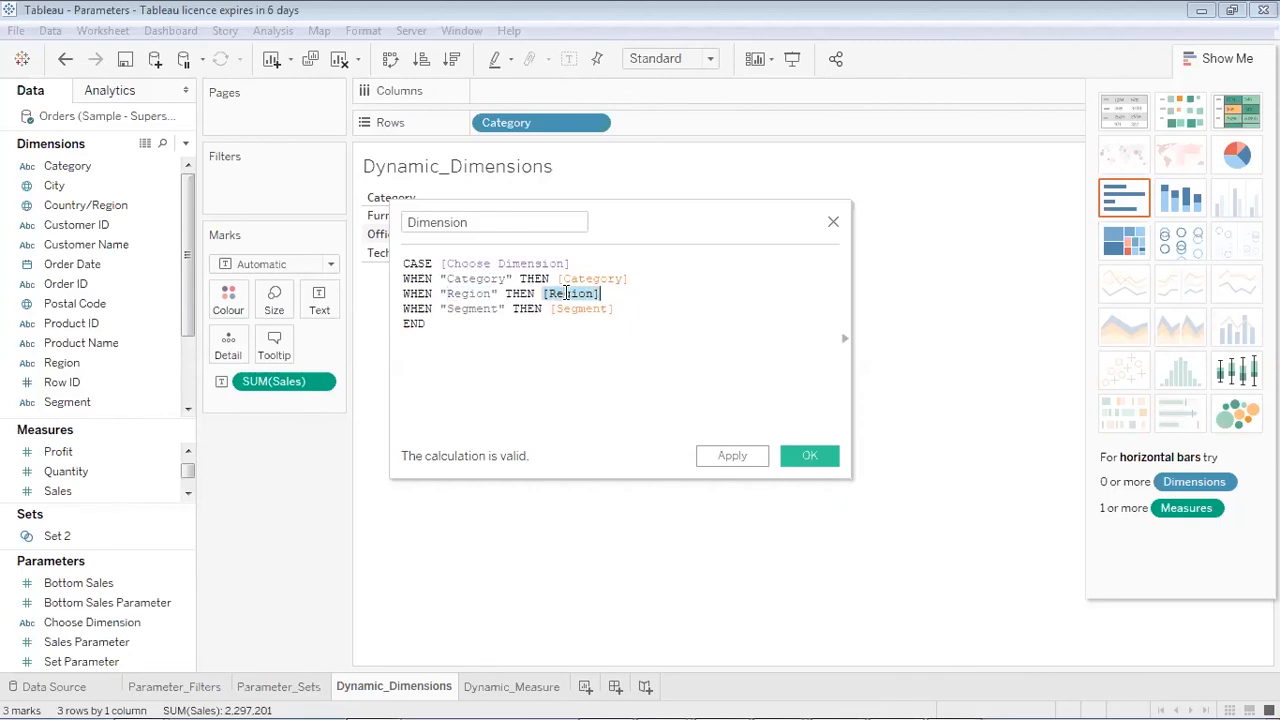
left_click(520, 345)
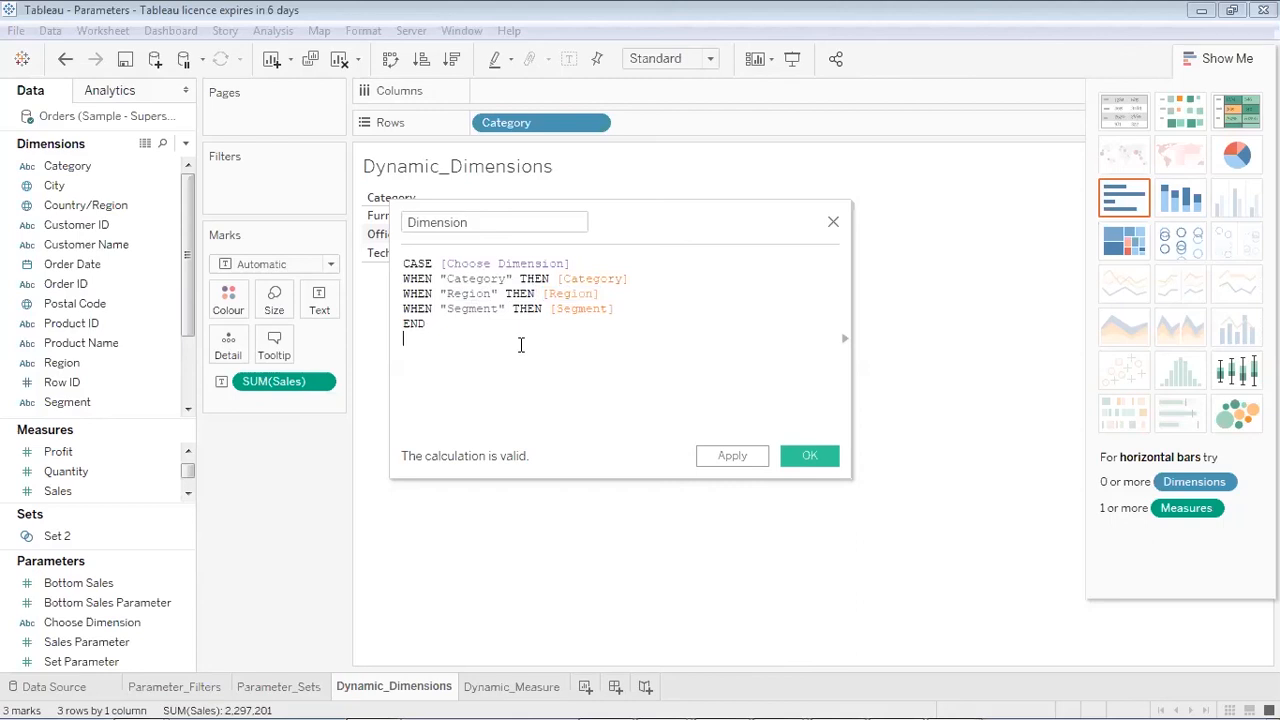
double_click(466, 308)
double_click(581, 308)
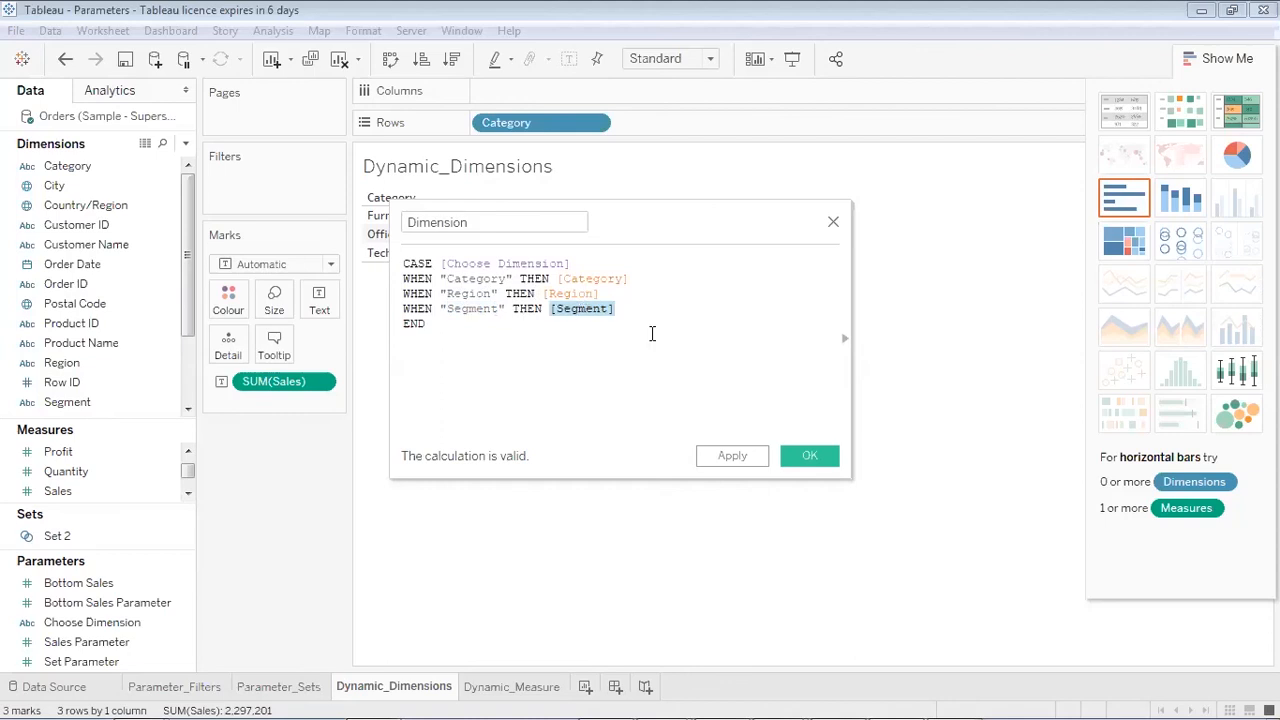
left_click(694, 332)
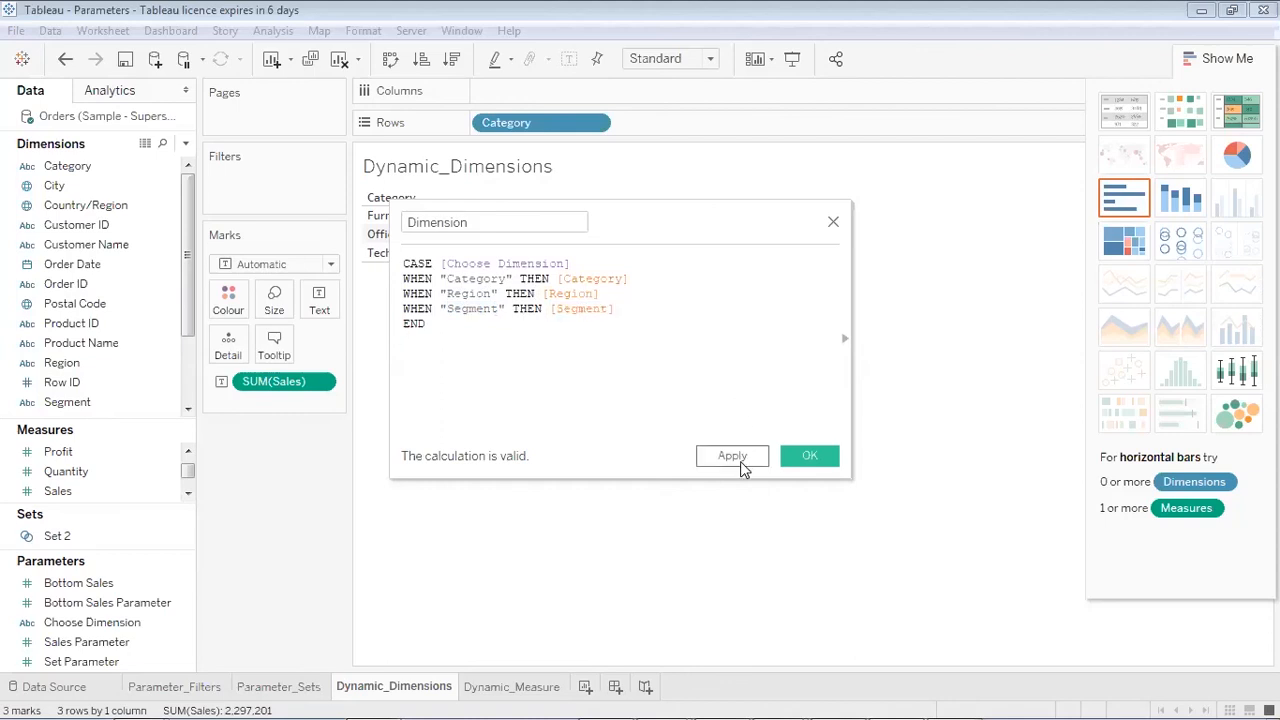
- Save the Dimension calculated field and display the Choose Dimension parameter control on the worksheet
left_click(740, 461)
left_click(796, 461)
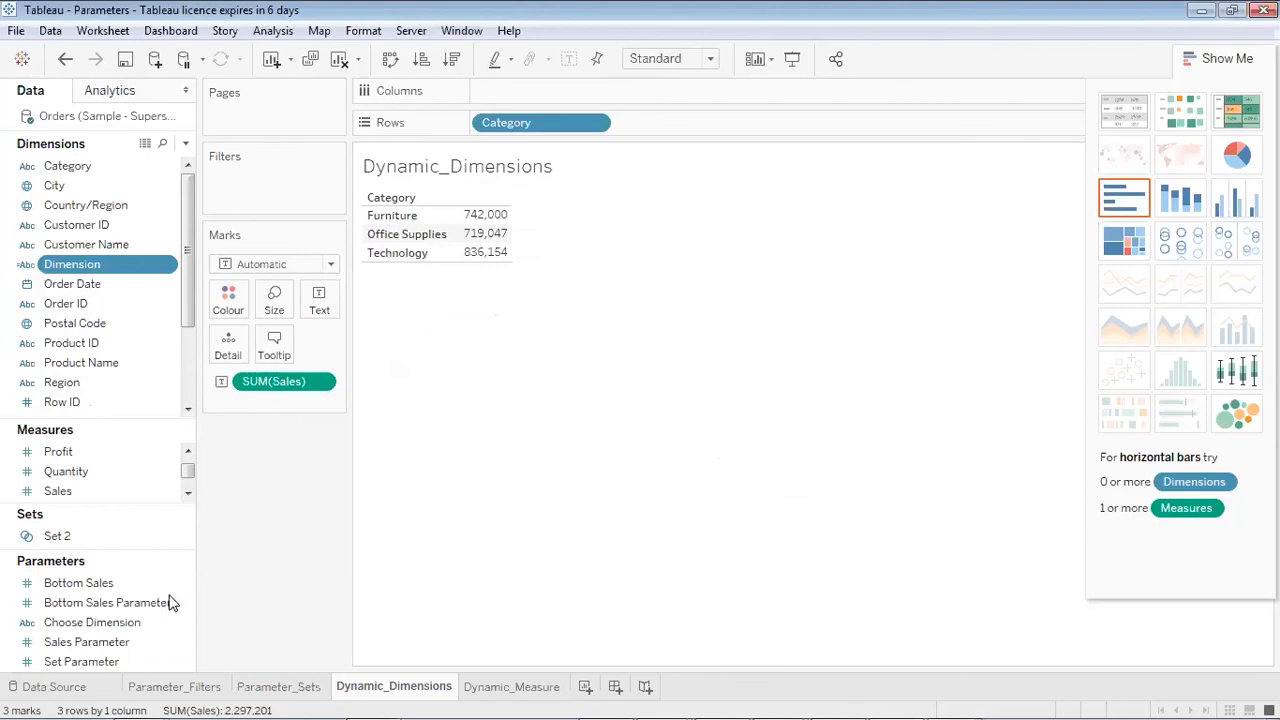
right_click(158, 626)
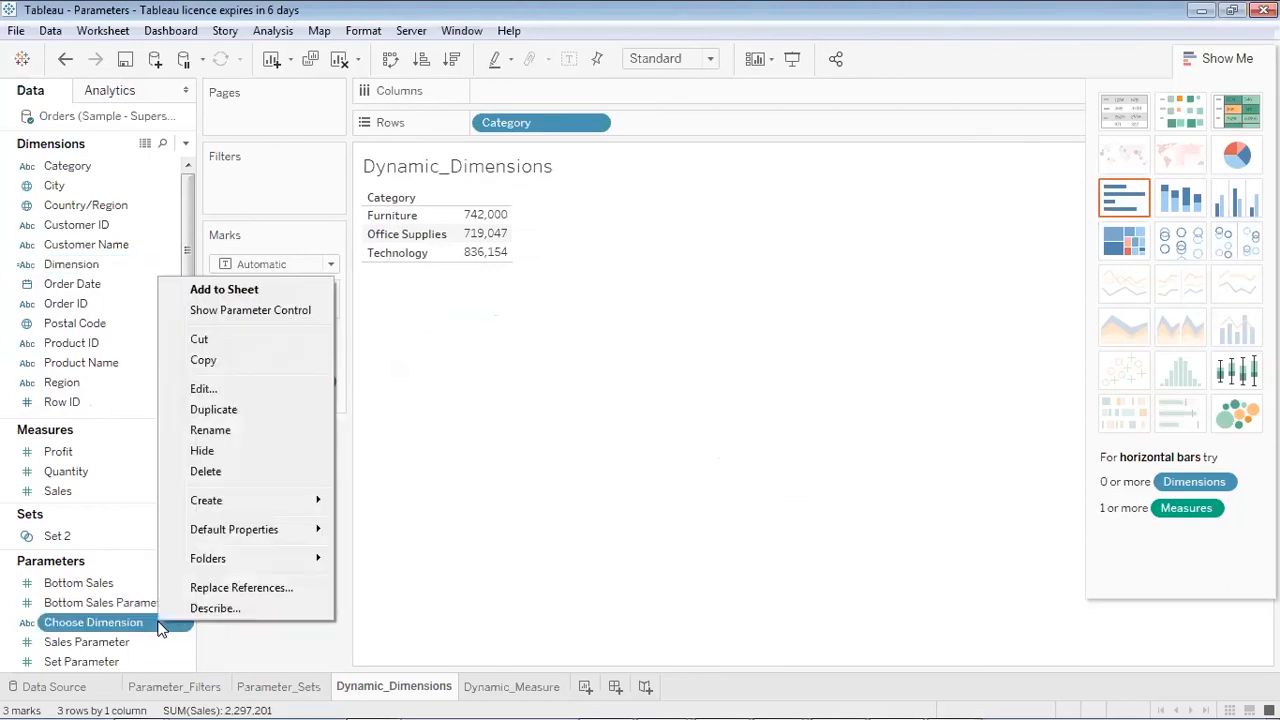
left_click(294, 312)
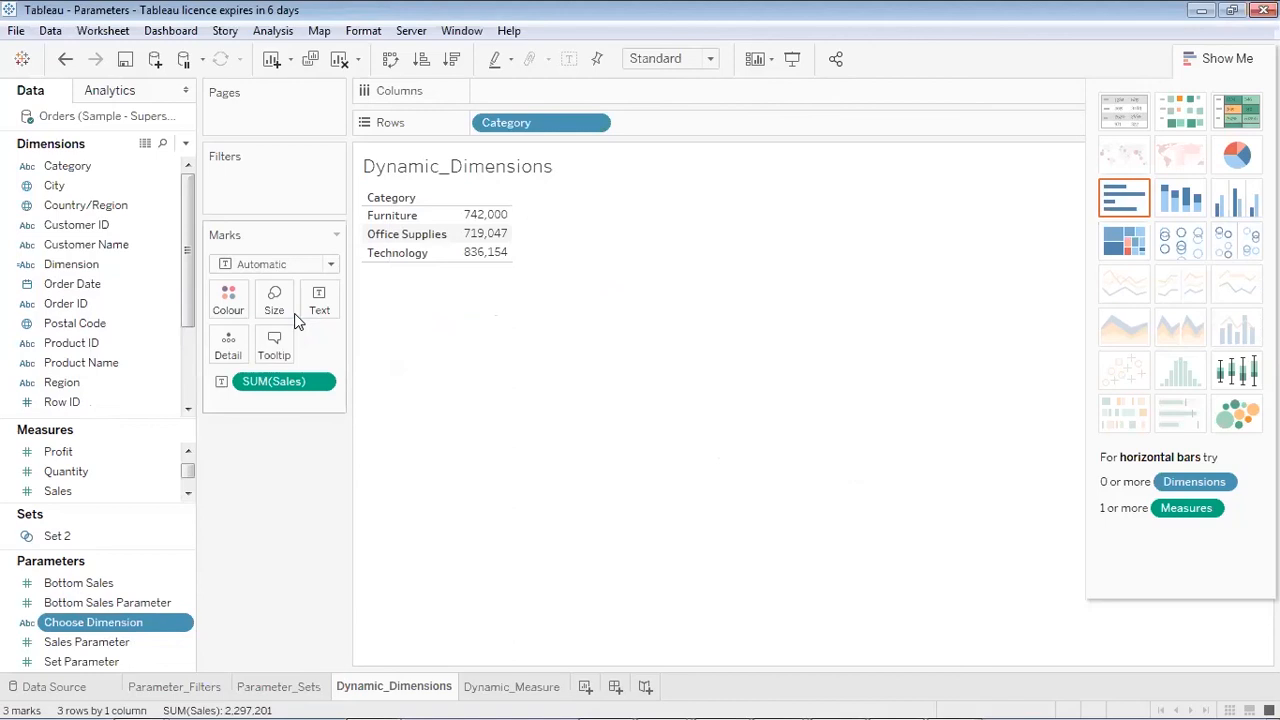
left_click(1240, 58)
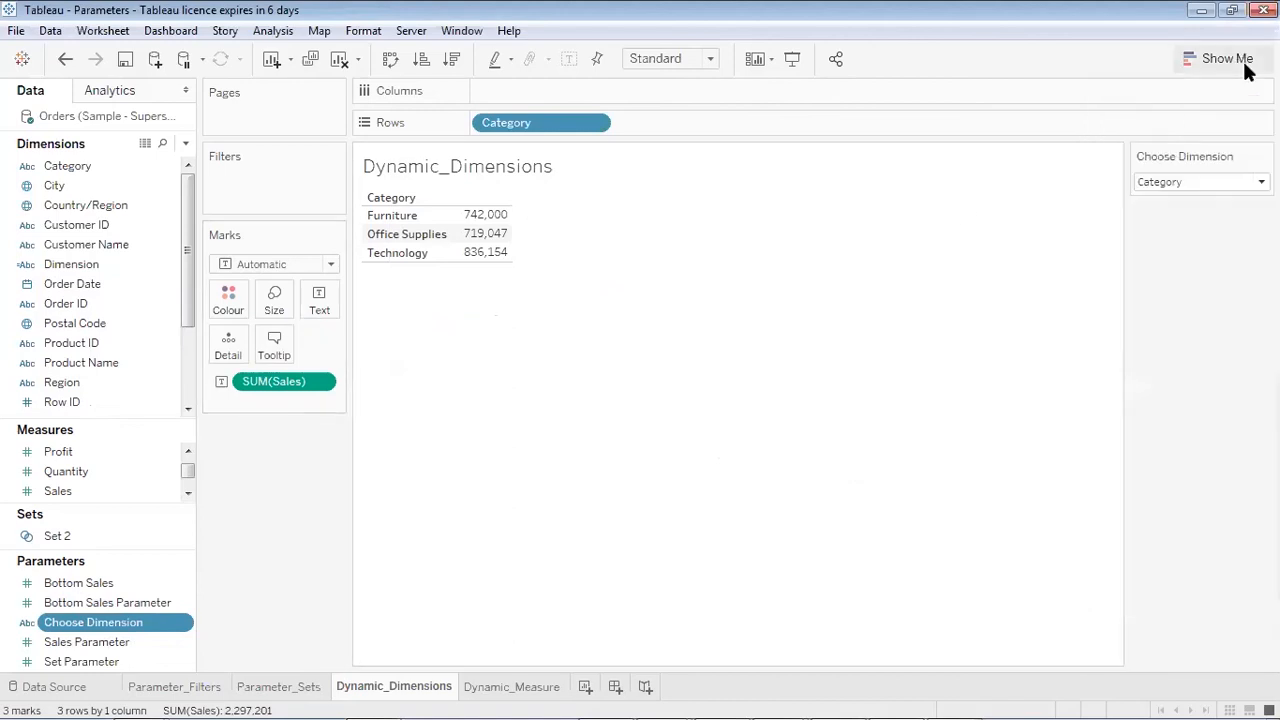
left_click(331, 268)
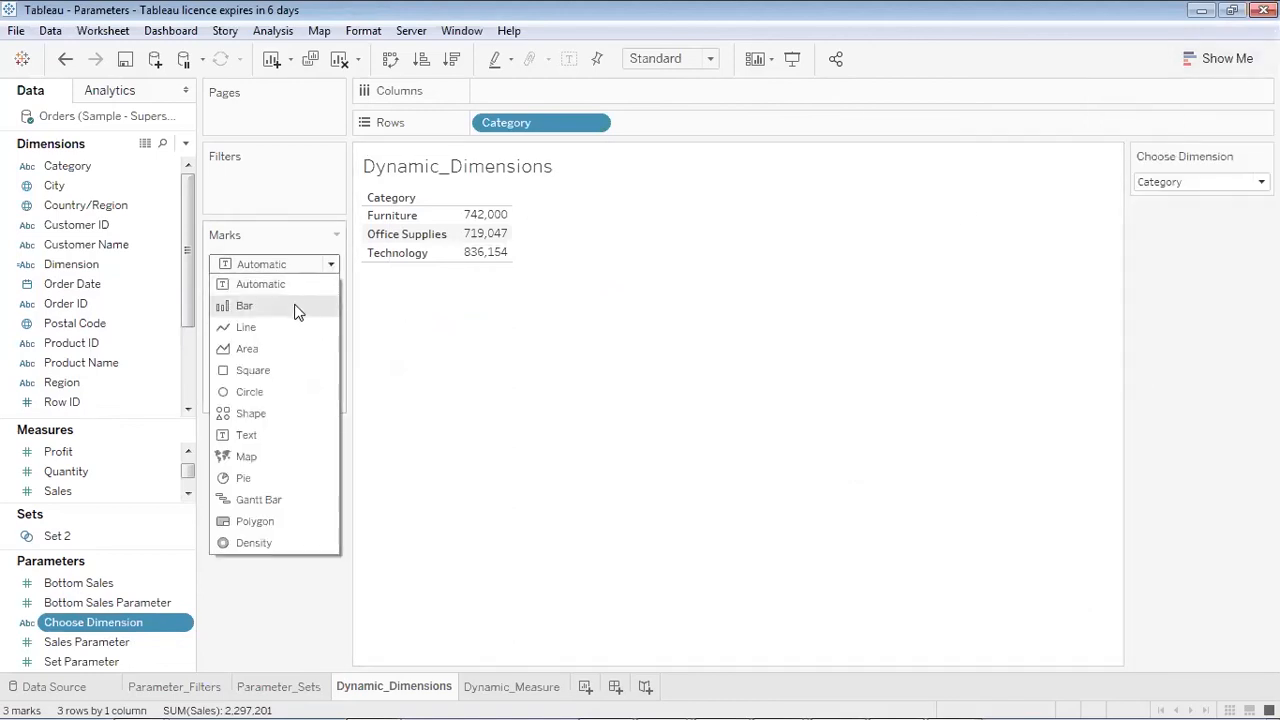
left_click(296, 304)
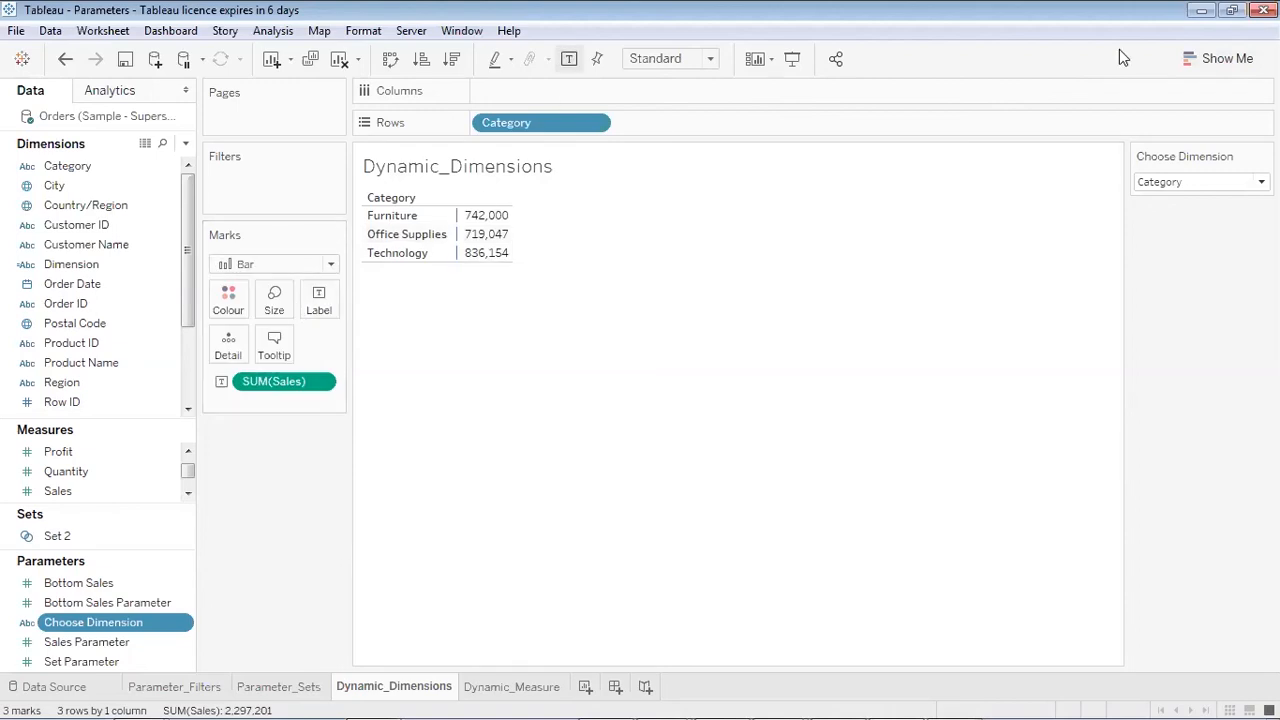
key("ctrl+z")
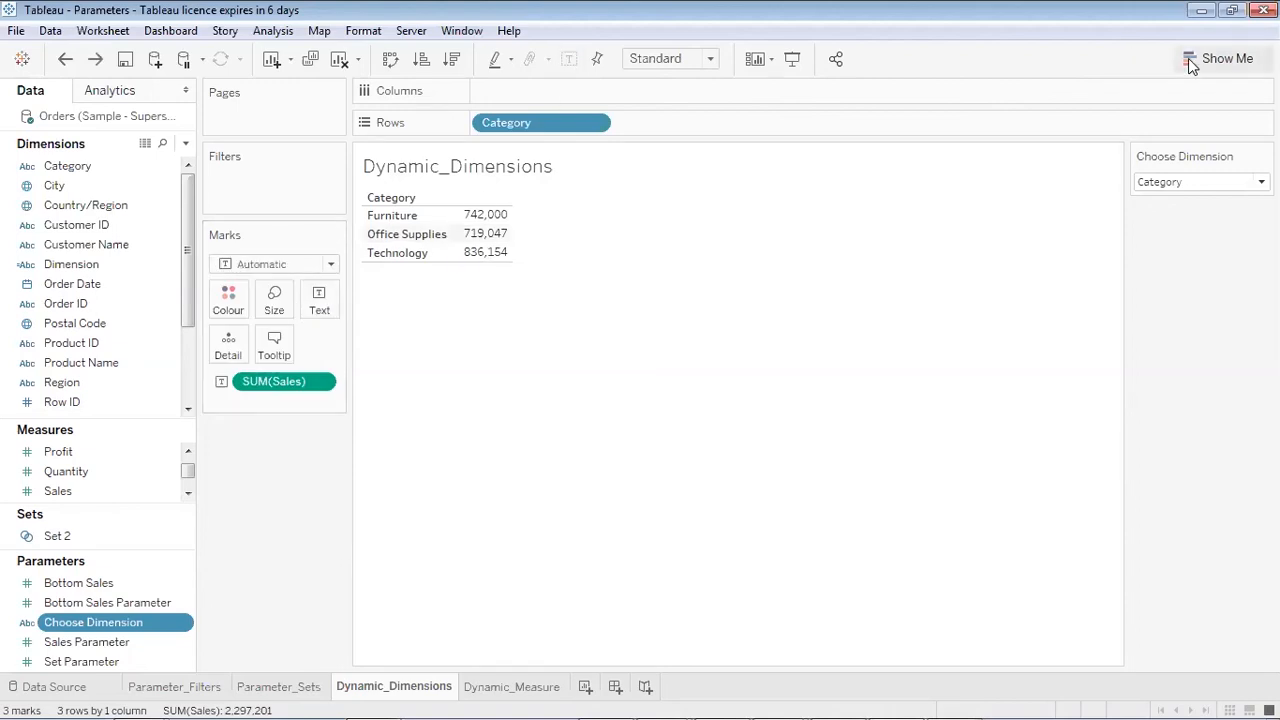
- Convert the text table into a bar chart of Sales by Category using the suggested horizontal bars chart type
left_click(1188, 58)
left_click(1124, 203)
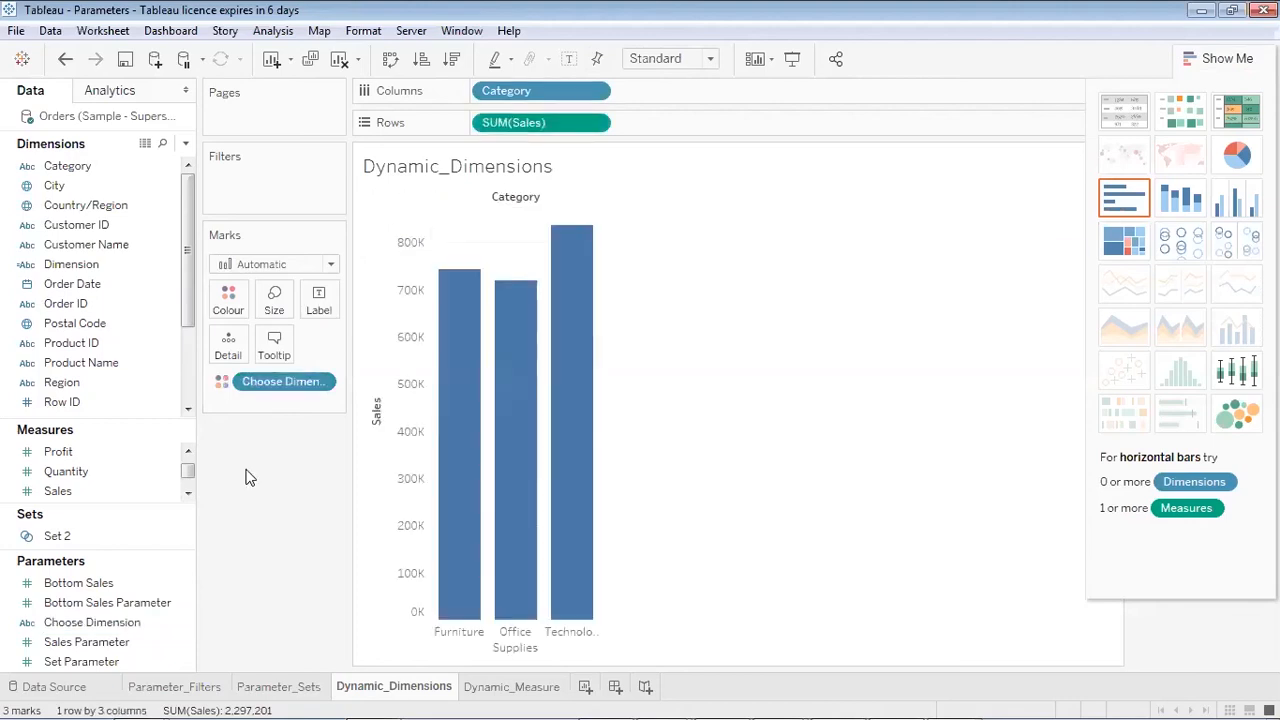
left_click(128, 583)
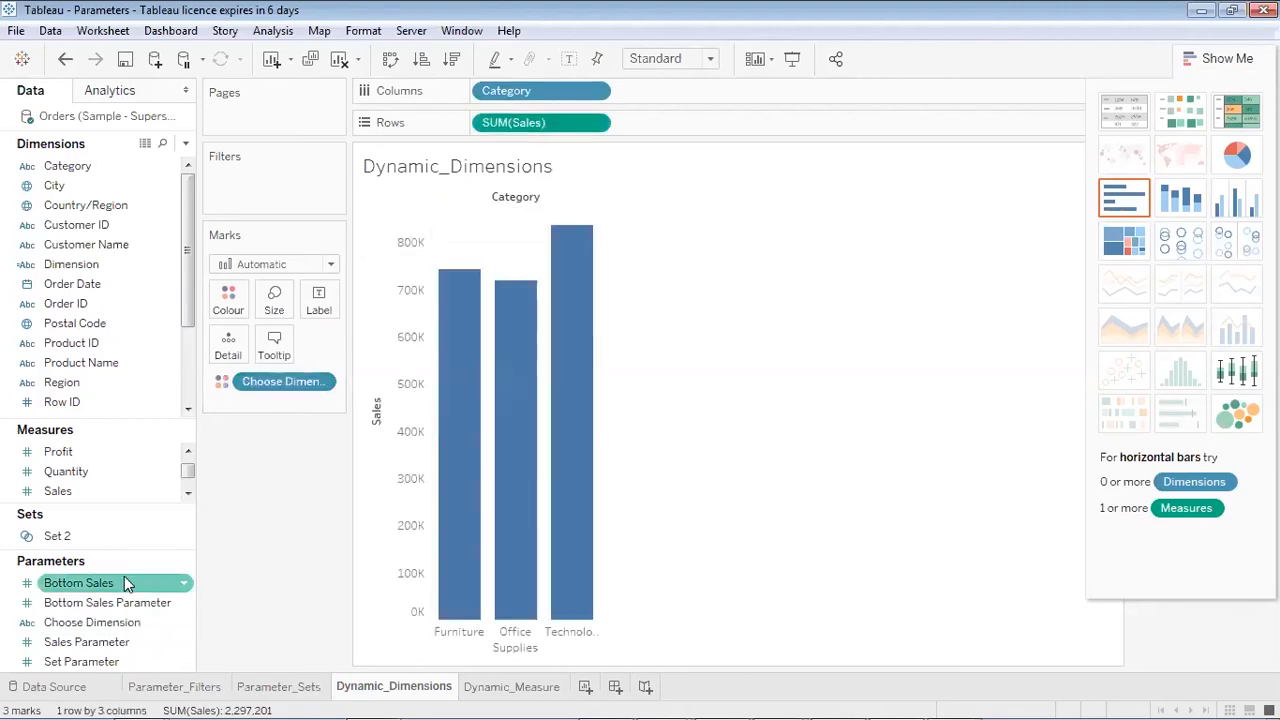
- Label the bars with their Sales values, hide the chart type suggestions and widen the Category columns so their names fit
left_click(127, 493)
left_click_drag(127, 493, 325, 305)
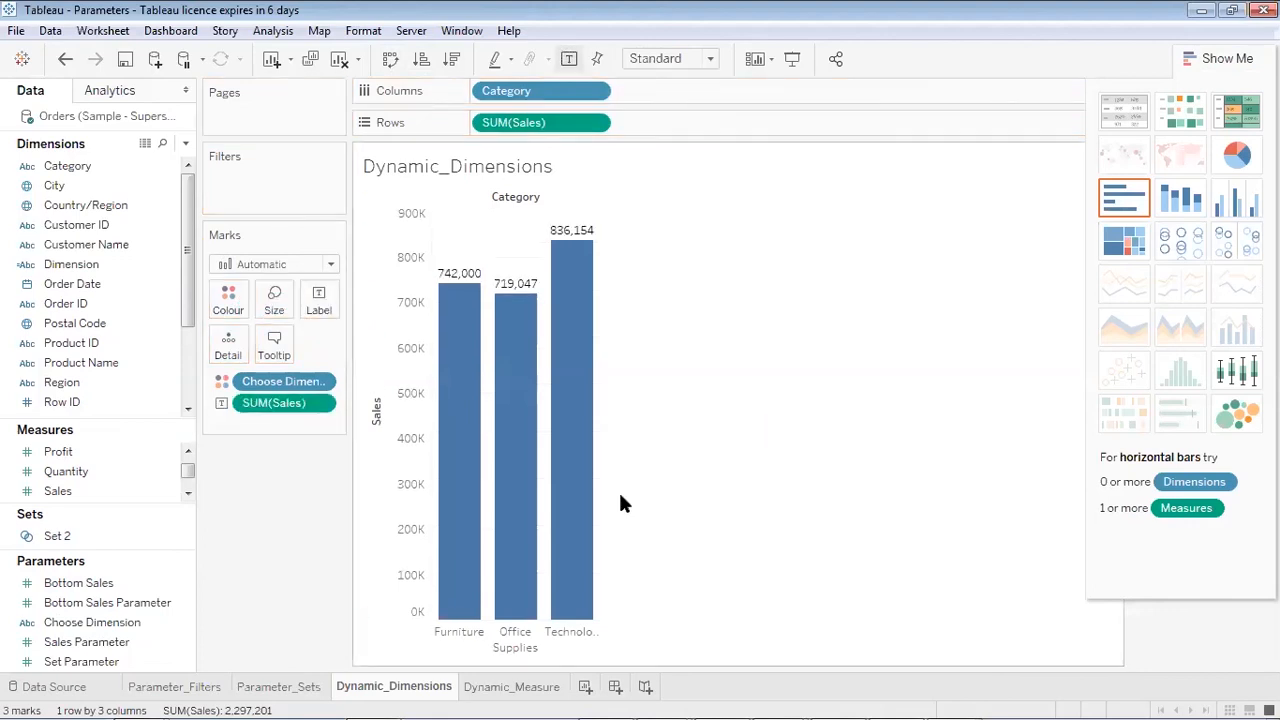
left_click(1230, 58)
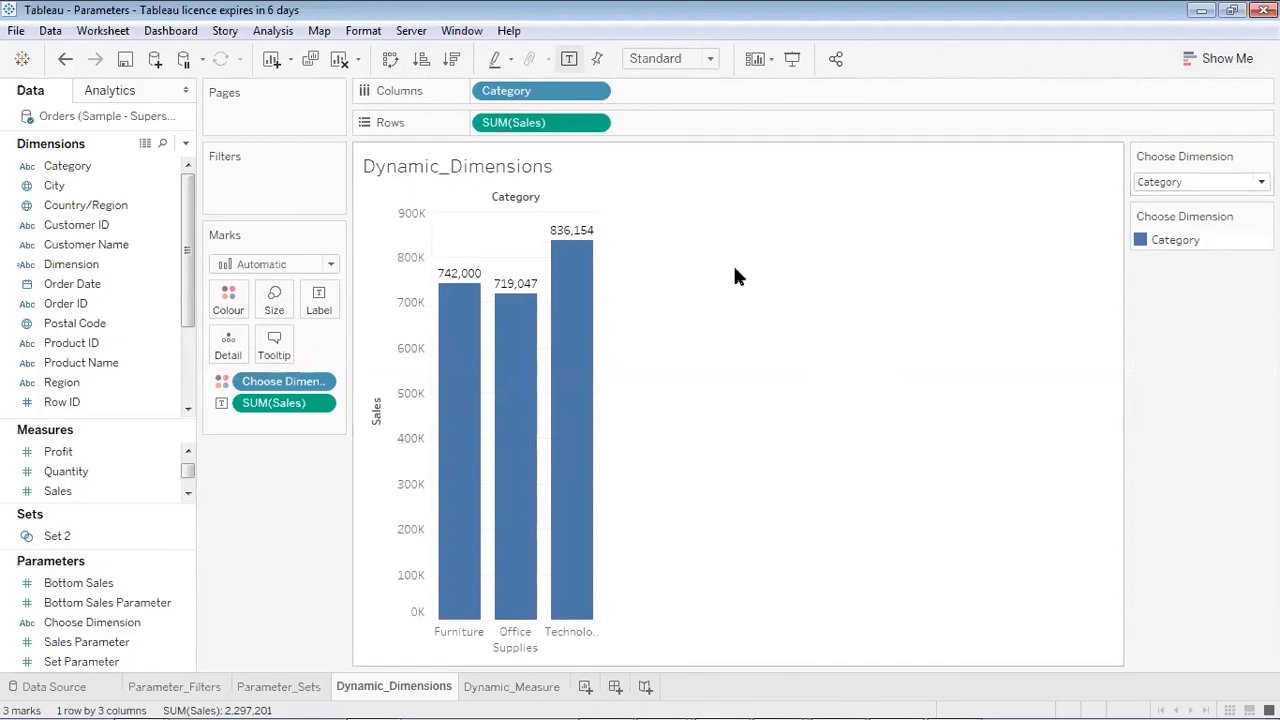
mouse_move(600, 360)
left_click_drag(599, 349, 690, 345)
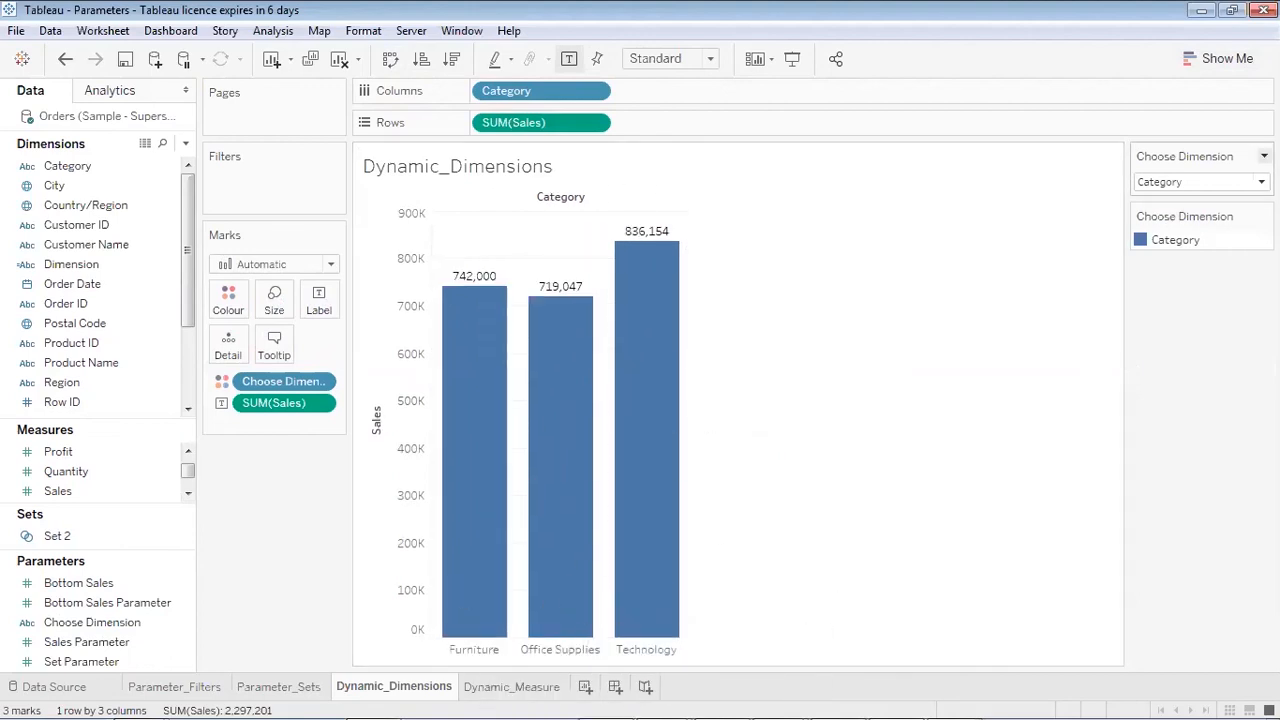
- Switch the Choose Dimension parameter to Region and then to Segment to test its effect on the Category chart
left_click(1200, 181)
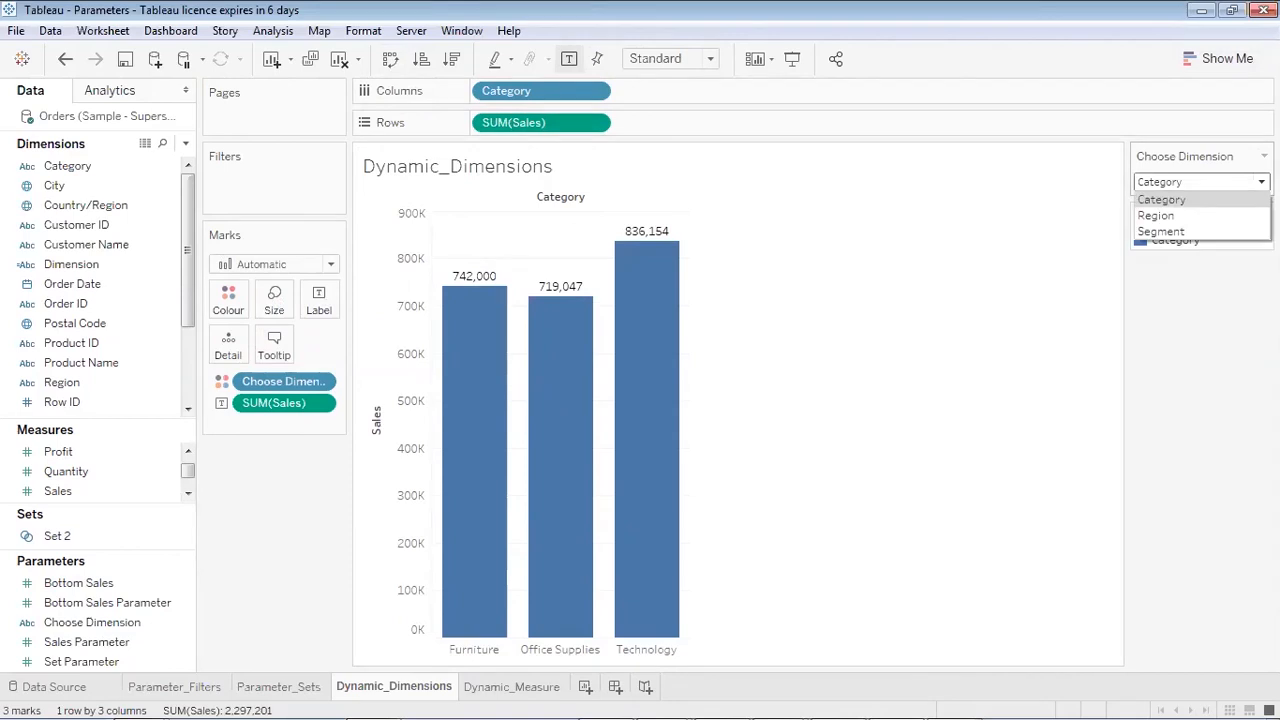
left_click(1160, 215)
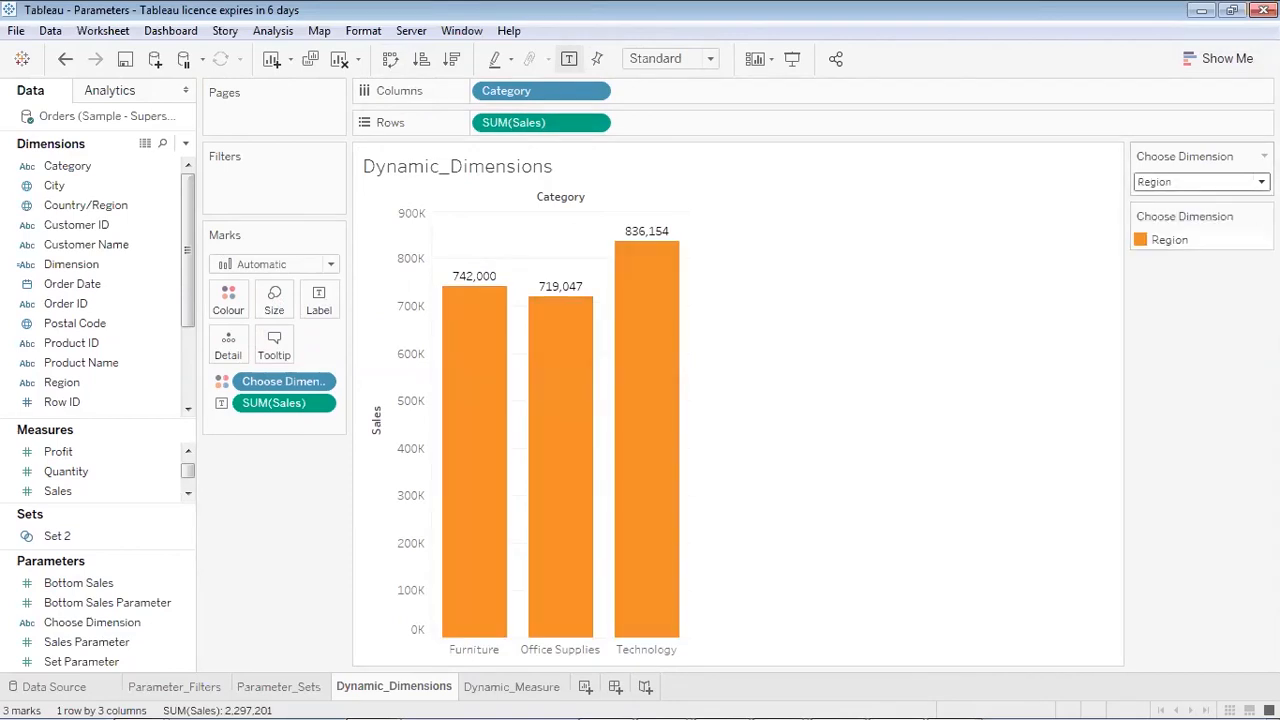
left_click(1261, 182)
left_click(1190, 231)
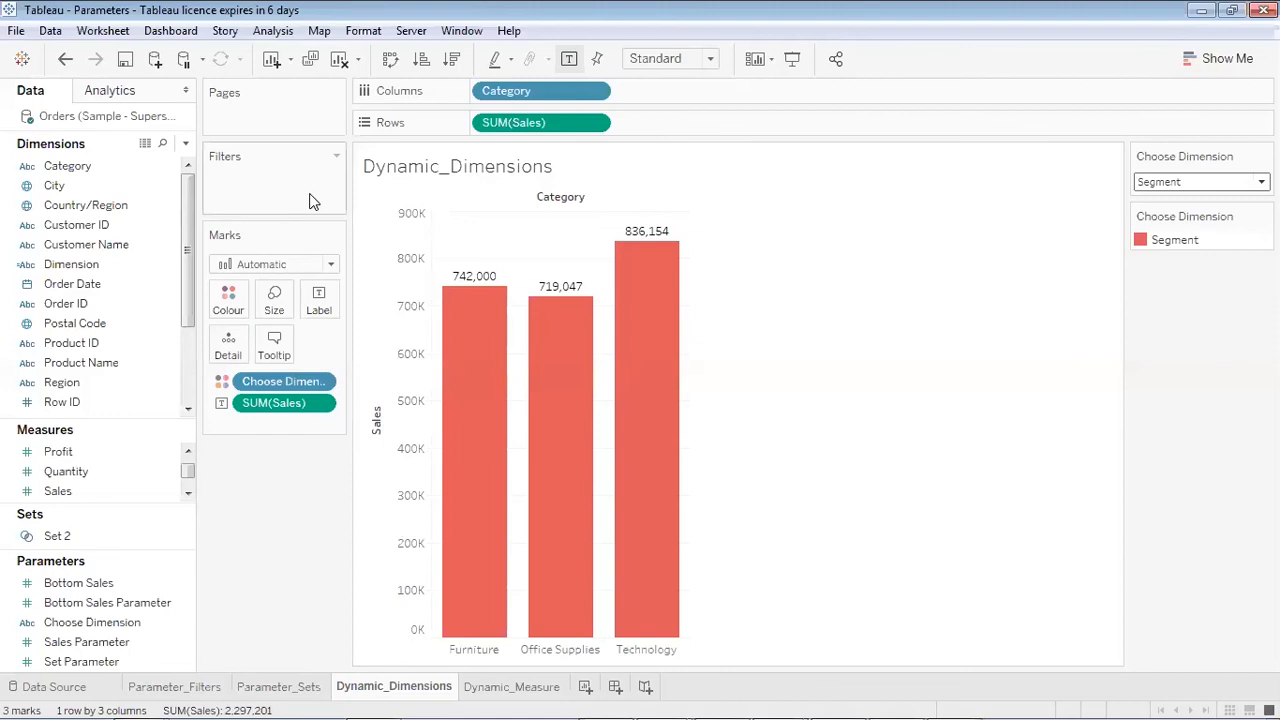
- Replace Category with the calculated Dimension field as the chart's column field and widen the bars
left_click_drag(189, 251, 197, 203)
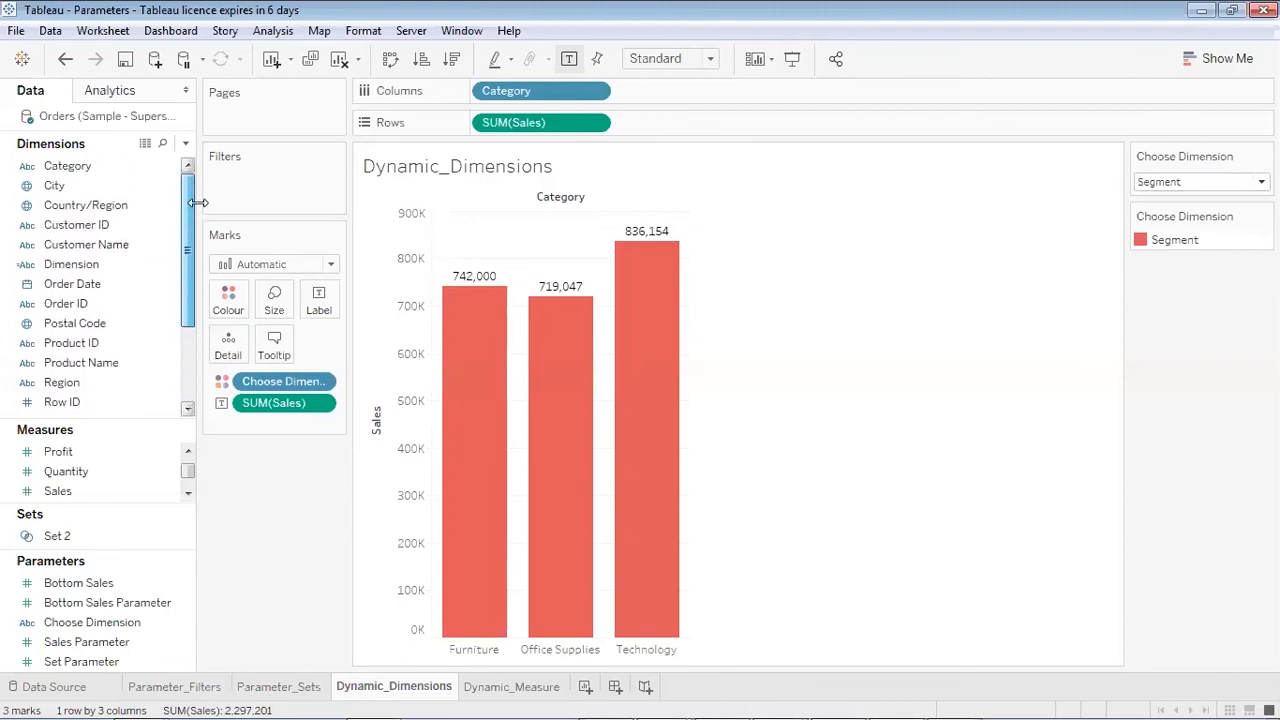
left_click_drag(194, 249, 188, 328)
left_click(89, 186)
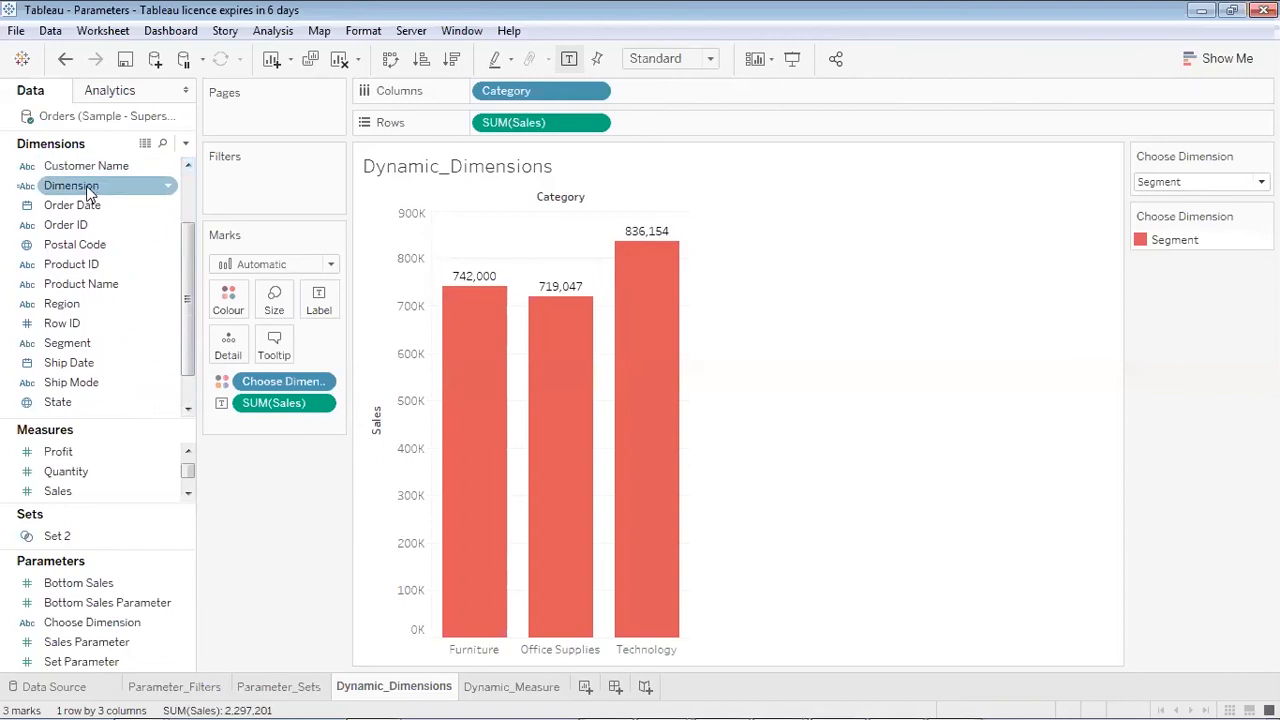
left_click_drag(89, 186, 674, 91)
left_click_drag(540, 91, 118, 212)
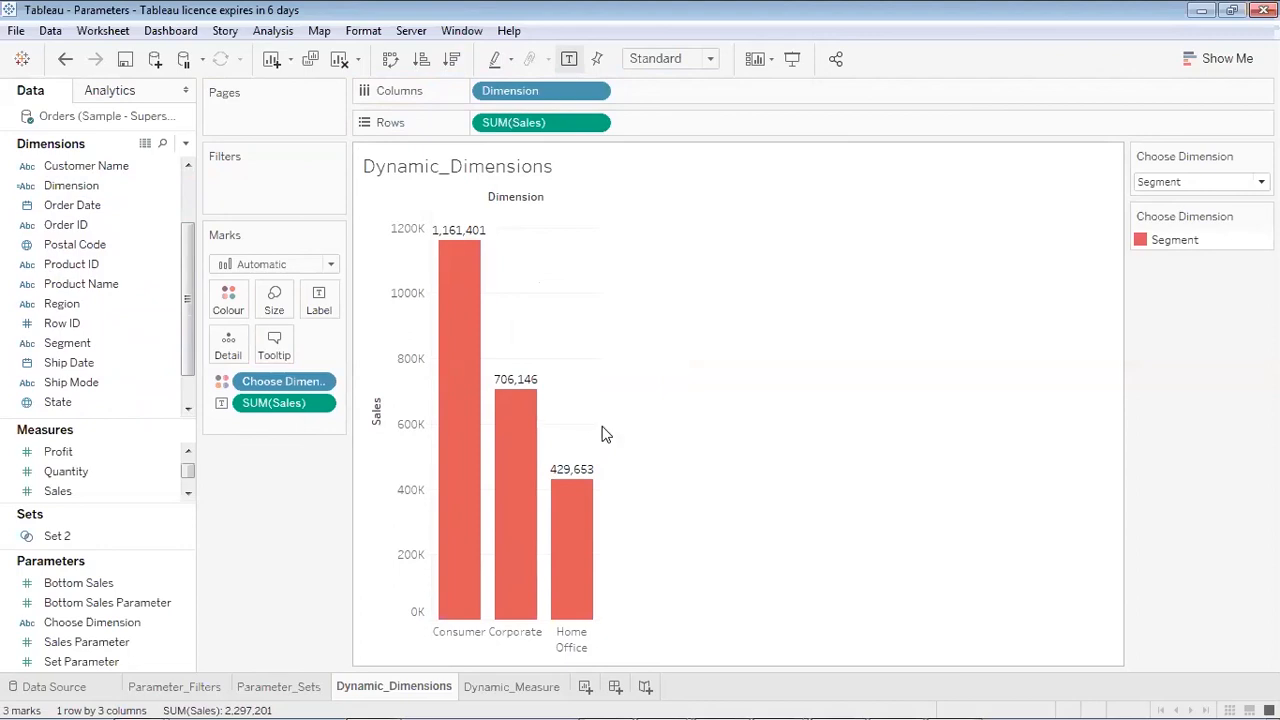
left_click_drag(598, 424, 717, 414)
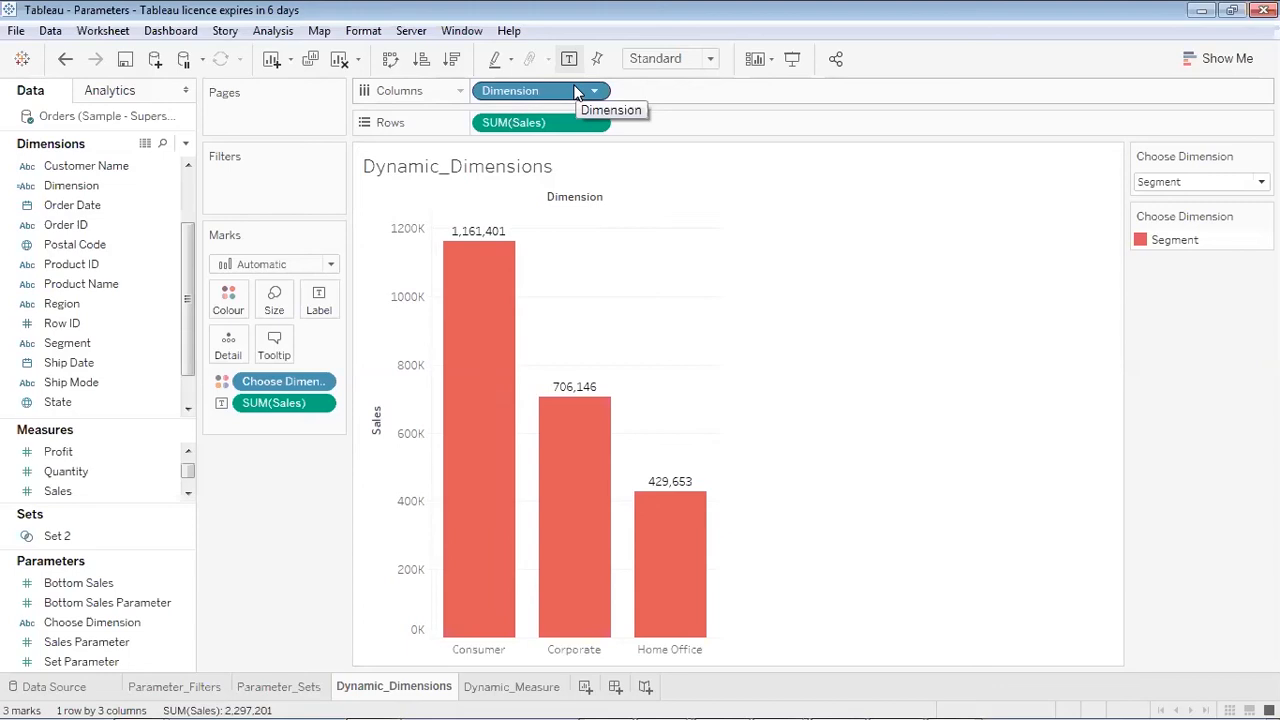
- Test the dynamic chart by switching the Choose Dimension parameter to Category, Region and finally Segment
left_click(1230, 182)
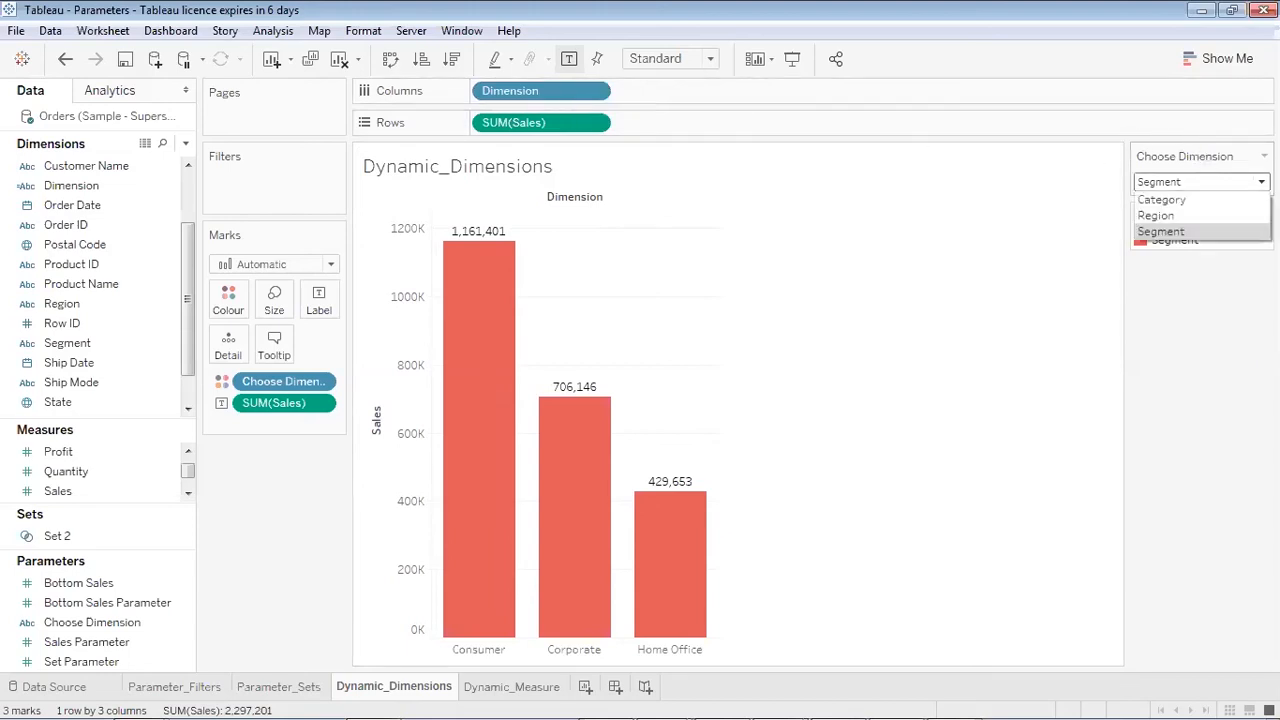
left_click(1242, 198)
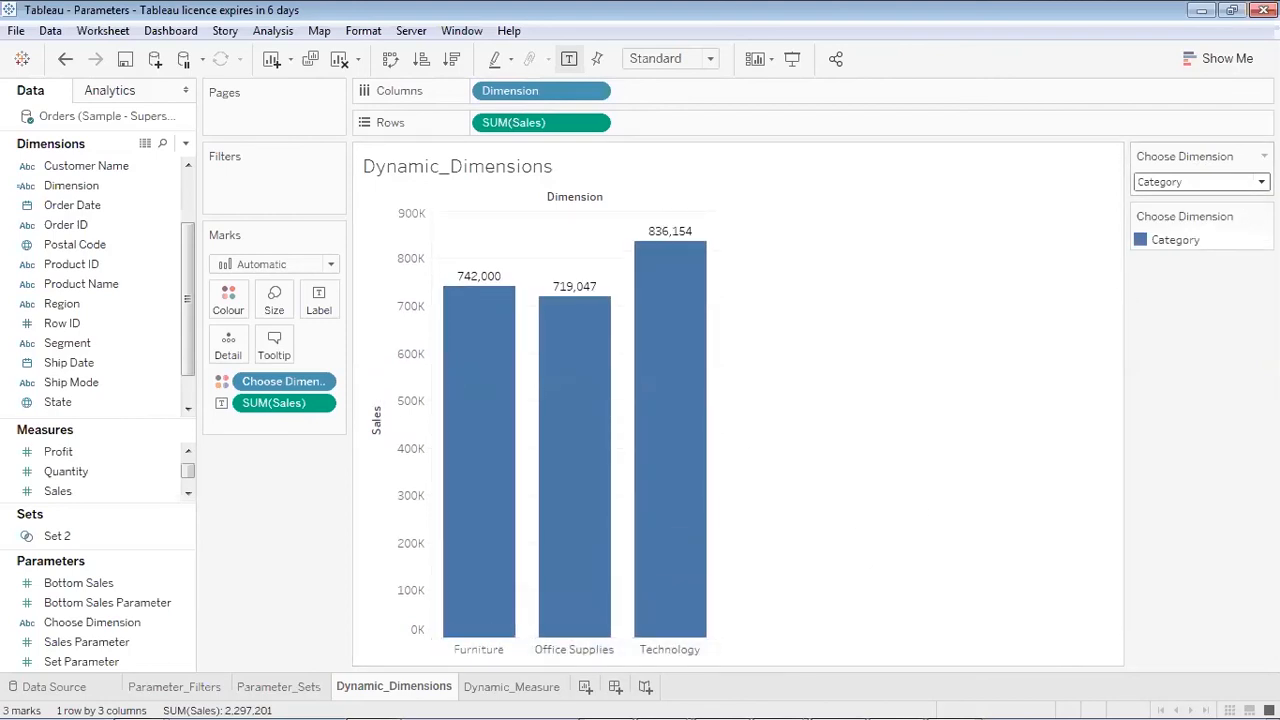
left_click(1216, 182)
left_click(1216, 217)
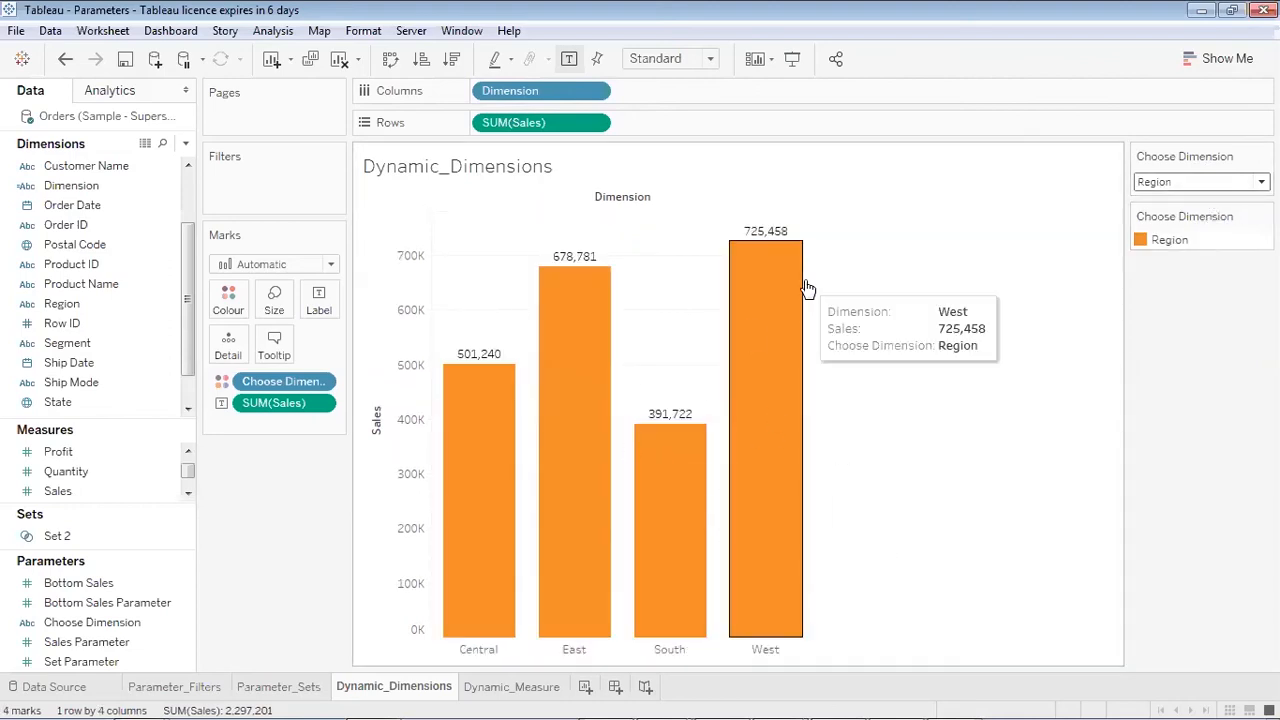
left_click(1216, 182)
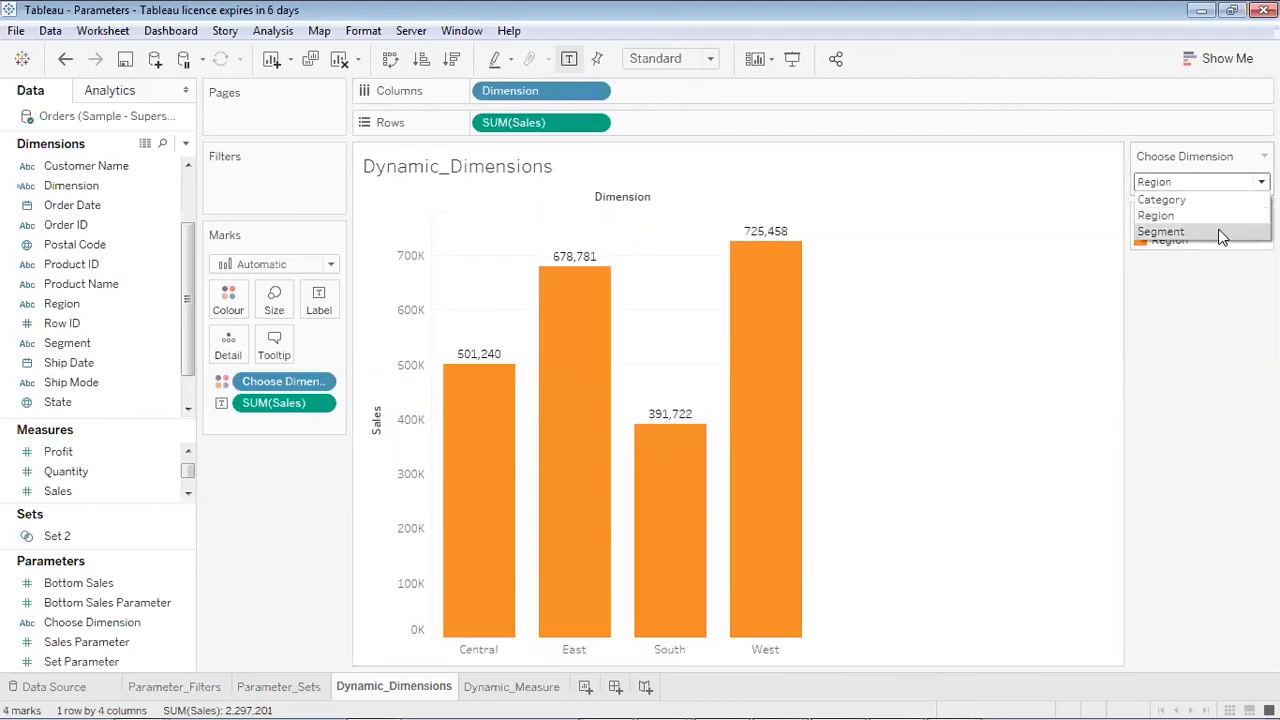
left_click(1222, 233)
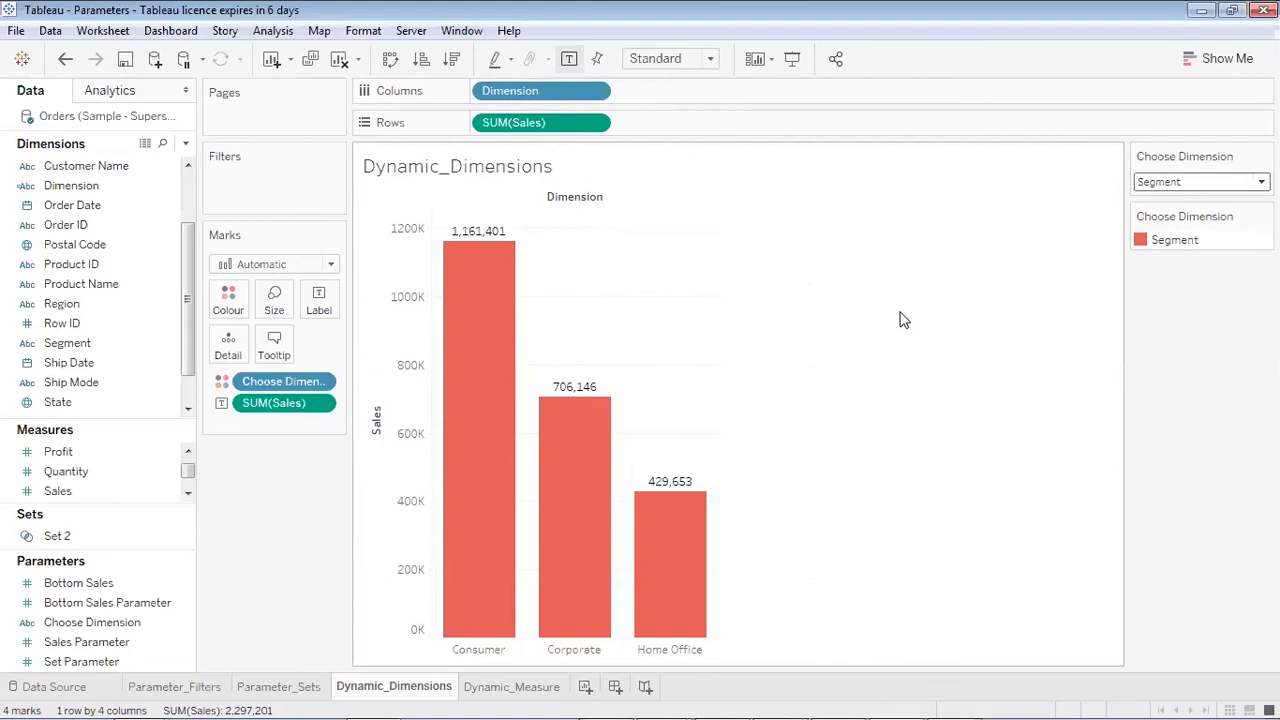